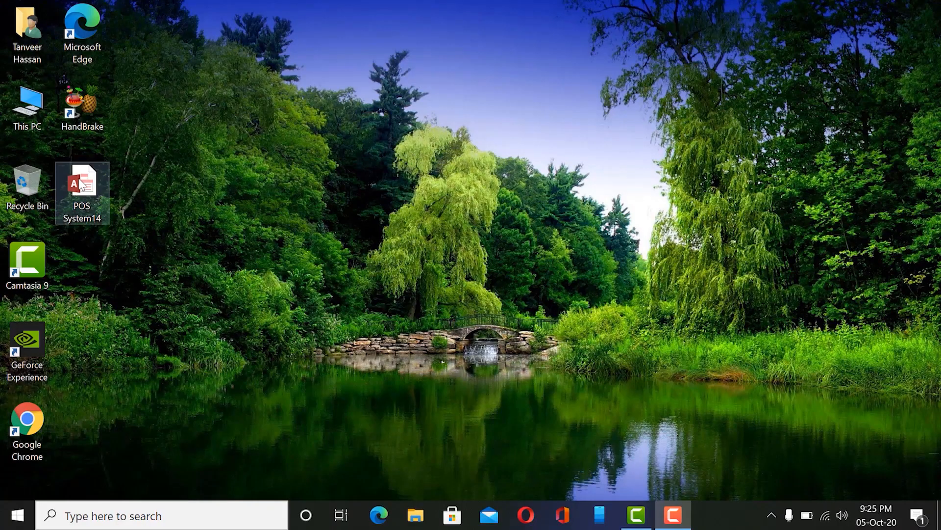
Open the POS System14 database and log in as the admin user.
double_click(83, 185)
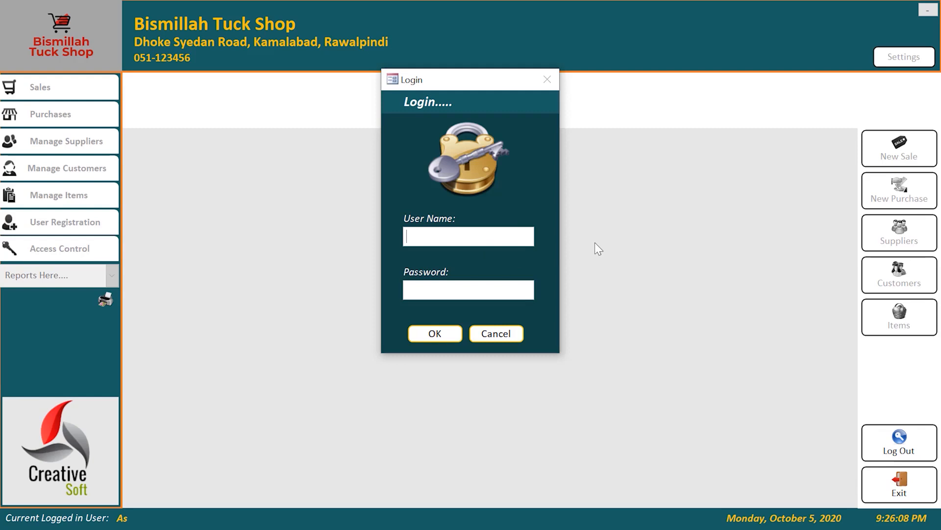
type("tanveer")
type("******")
left_click(431, 330)
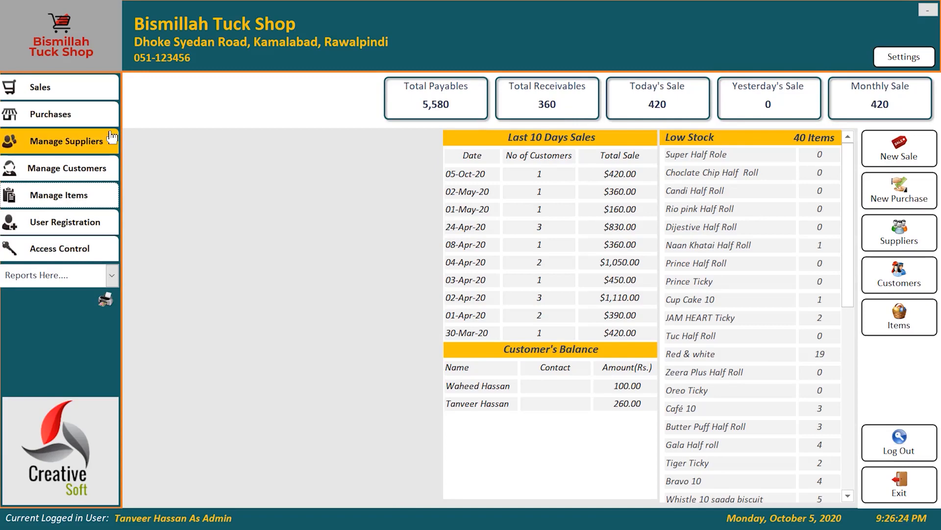
Start a new cash sale for bill 28 from the Sales menu.
left_click(67, 88)
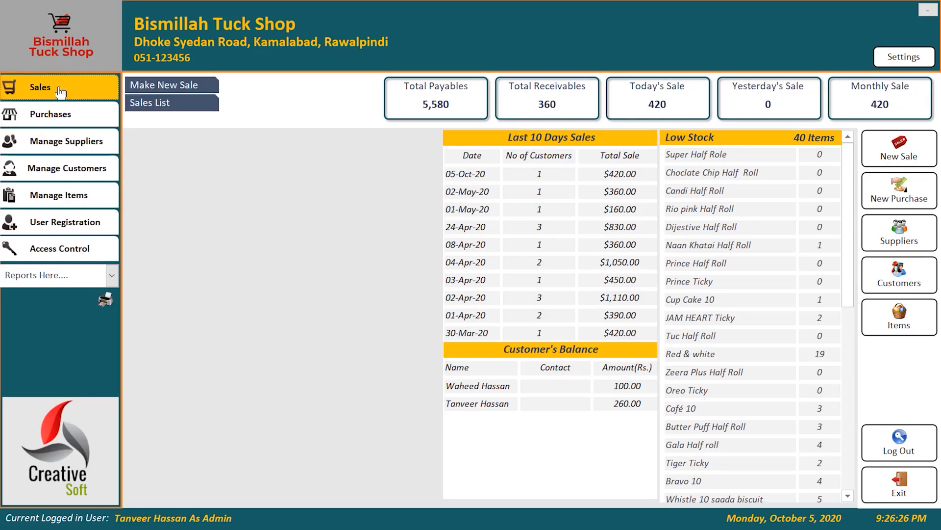
left_click(890, 148)
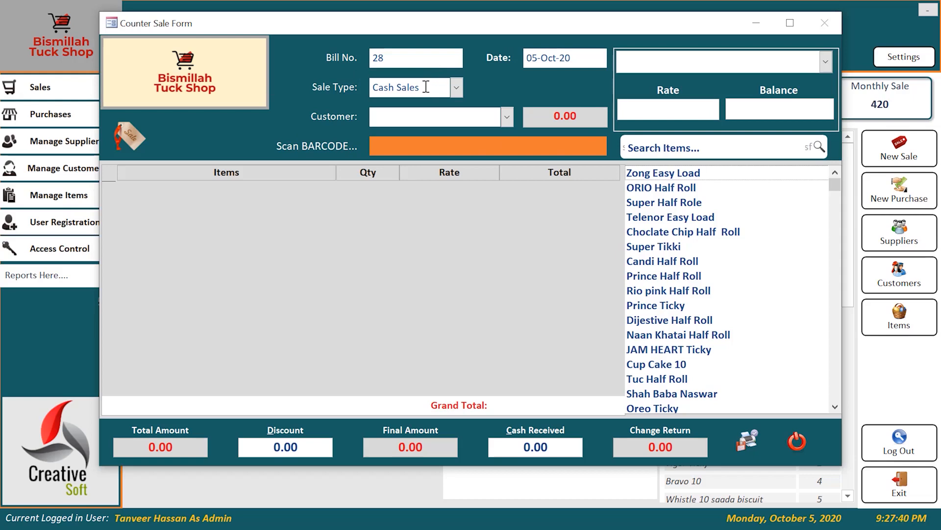
Pick the customer for bill 28, bringing up their 260.00 outstanding balance.
left_click(374, 57)
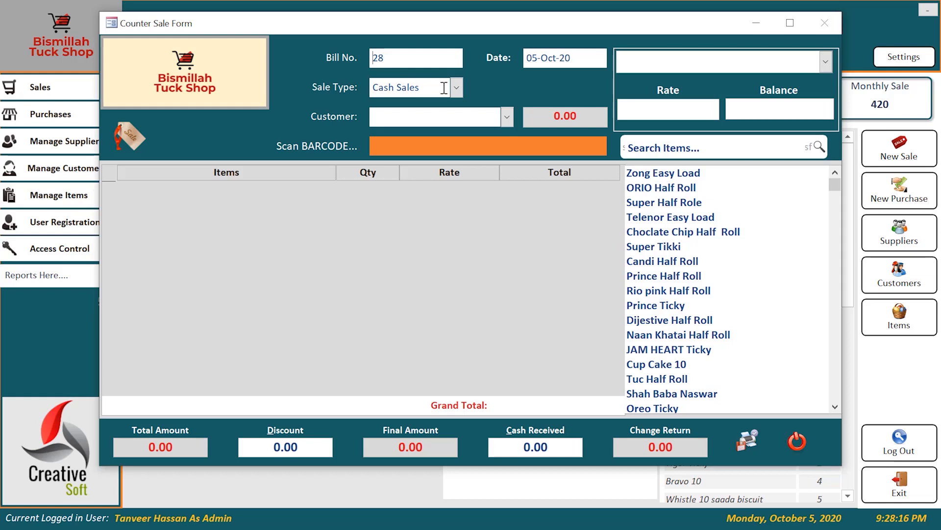
left_click(508, 121)
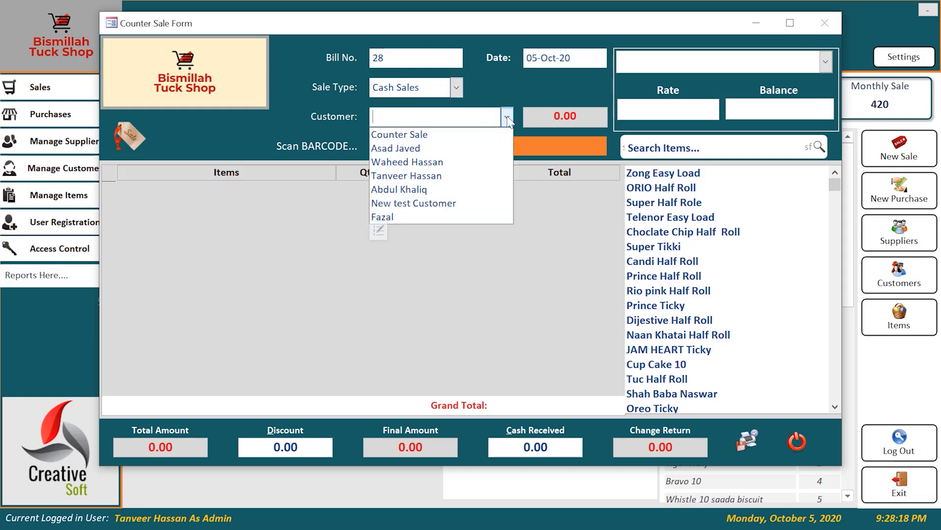
left_click(431, 176)
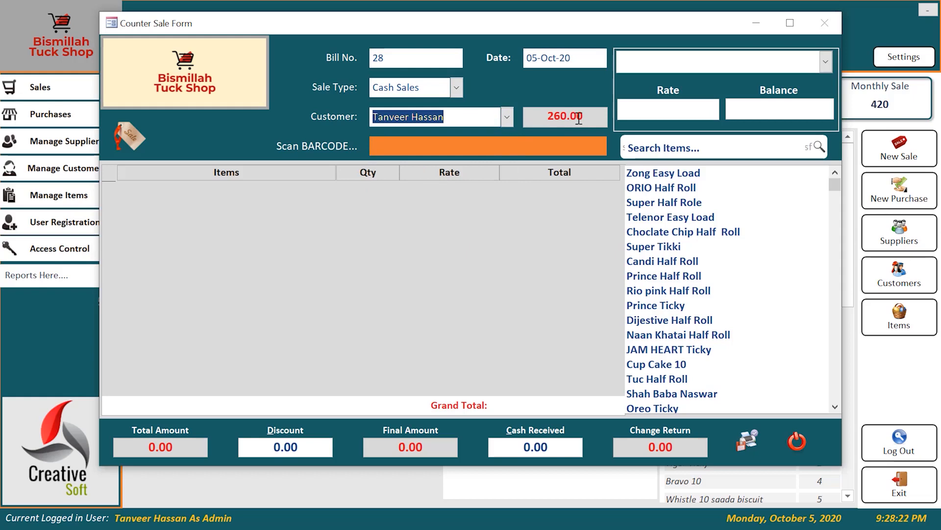
left_click(539, 116)
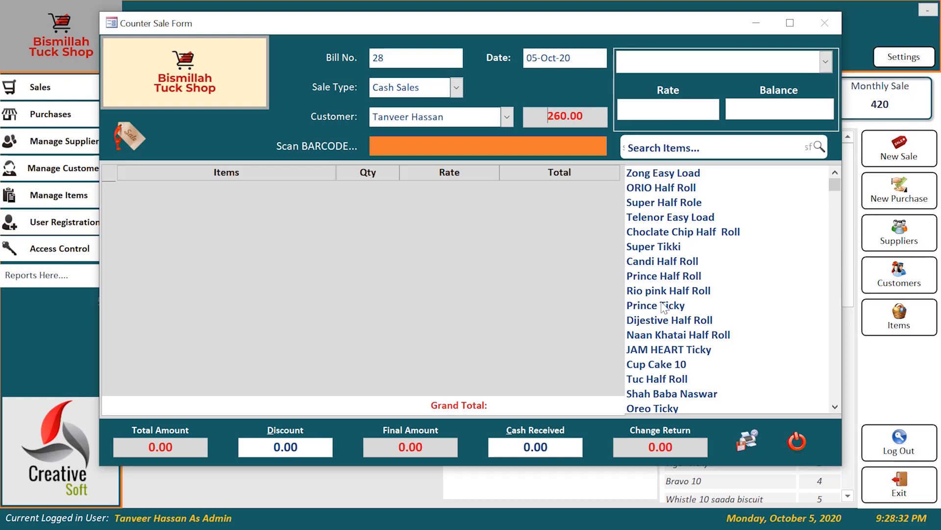
Add 2 Super Tikki to bill 28, skipping out-of-stock Prince and Candi Half Rolls.
double_click(678, 277)
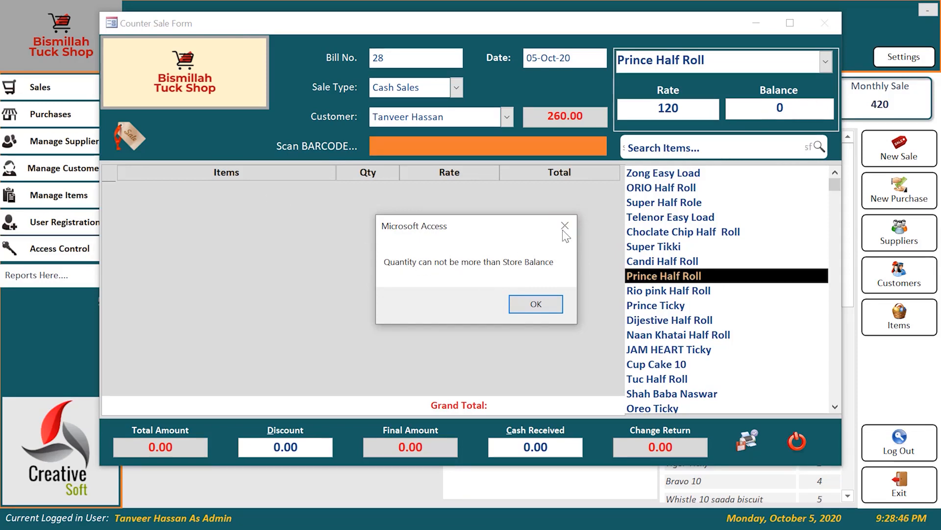
left_click(536, 304)
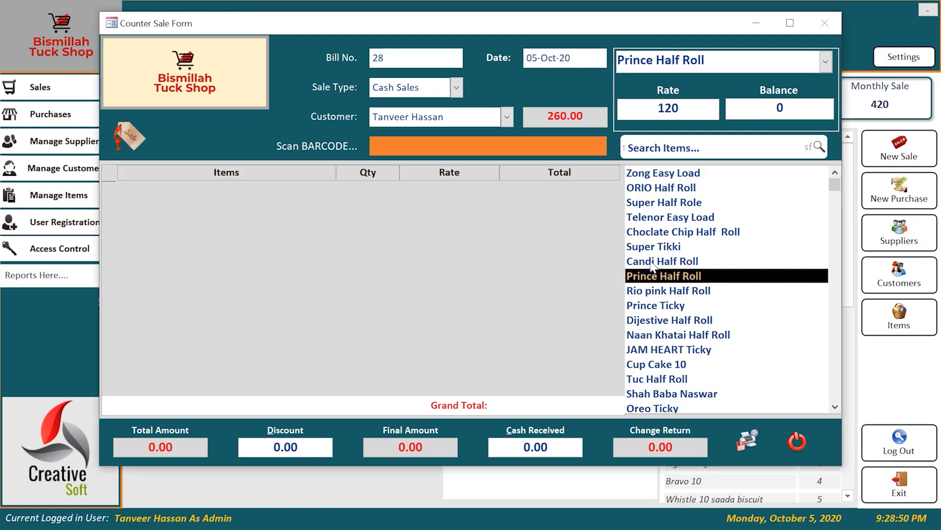
double_click(651, 263)
left_click(535, 305)
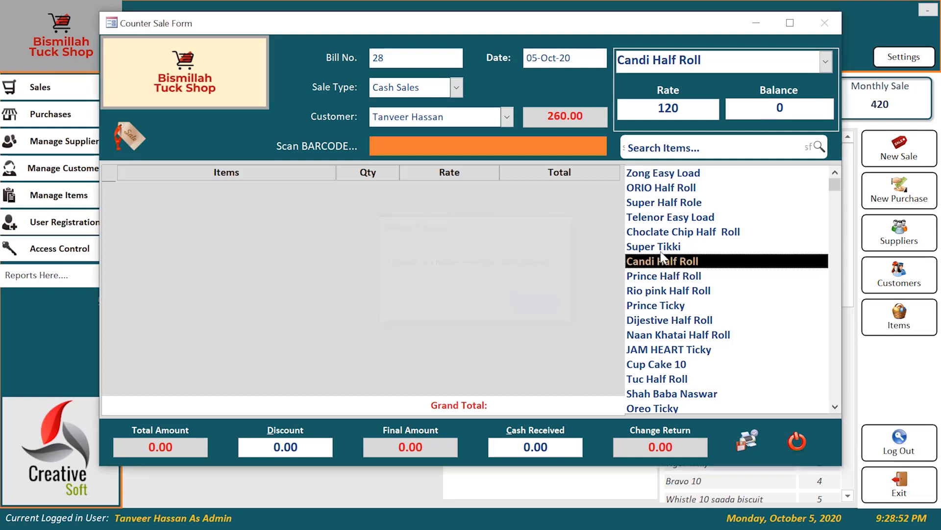
double_click(668, 247)
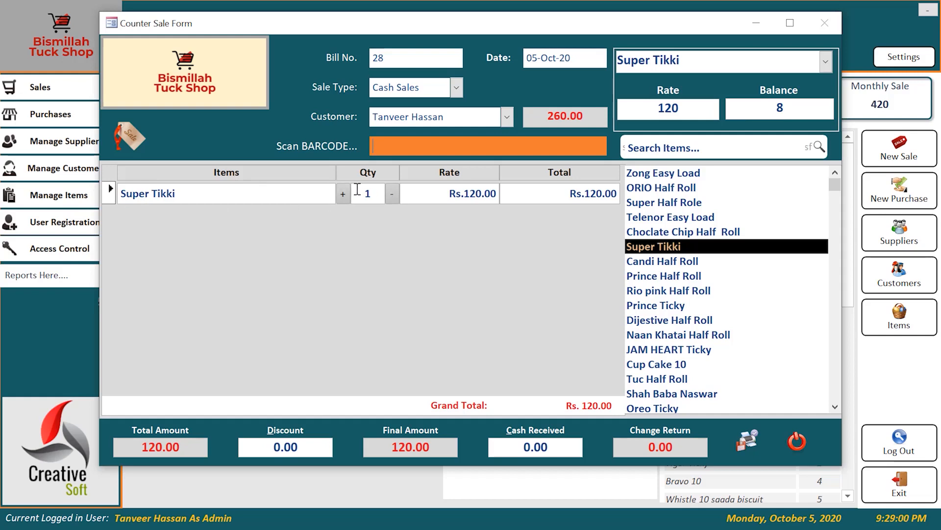
left_click(343, 195)
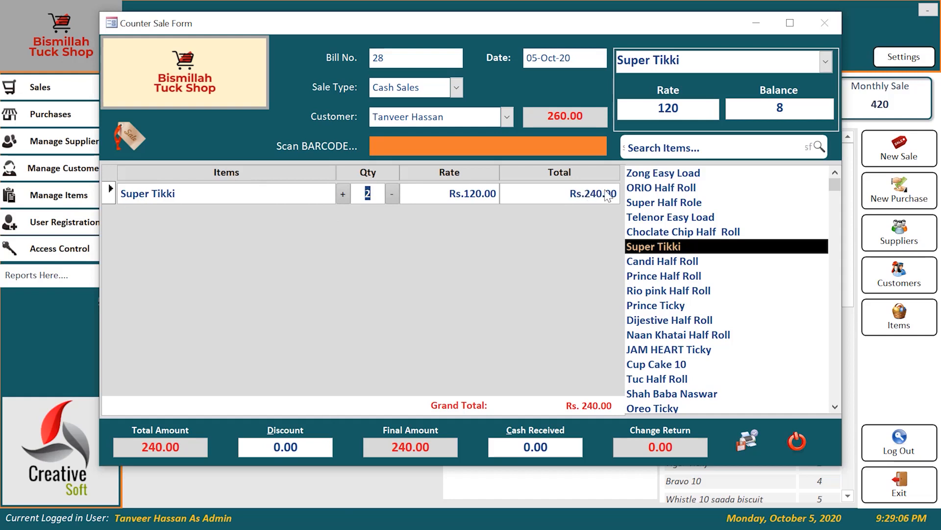
Add 1 ORIO Half Roll after stock warnings, bringing the grand total to Rs. 390.00.
left_click(669, 232)
left_click(533, 303)
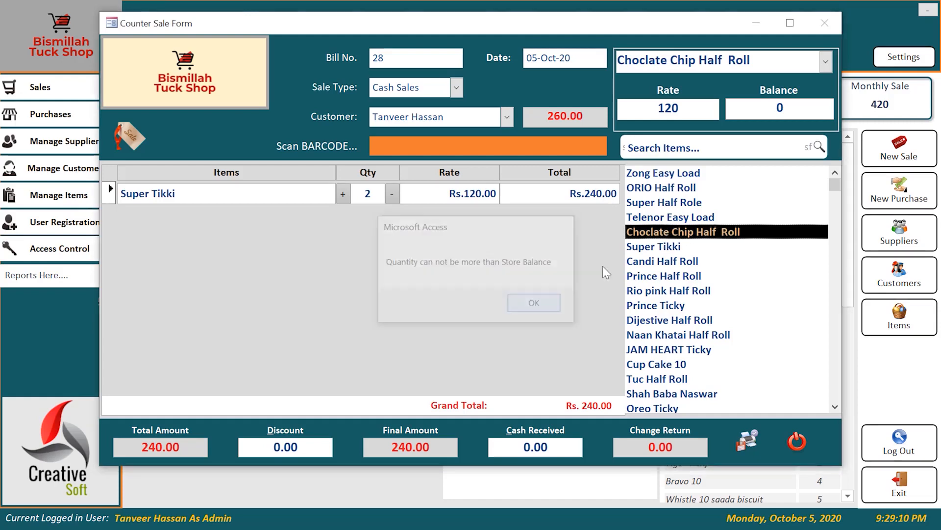
left_click(661, 203)
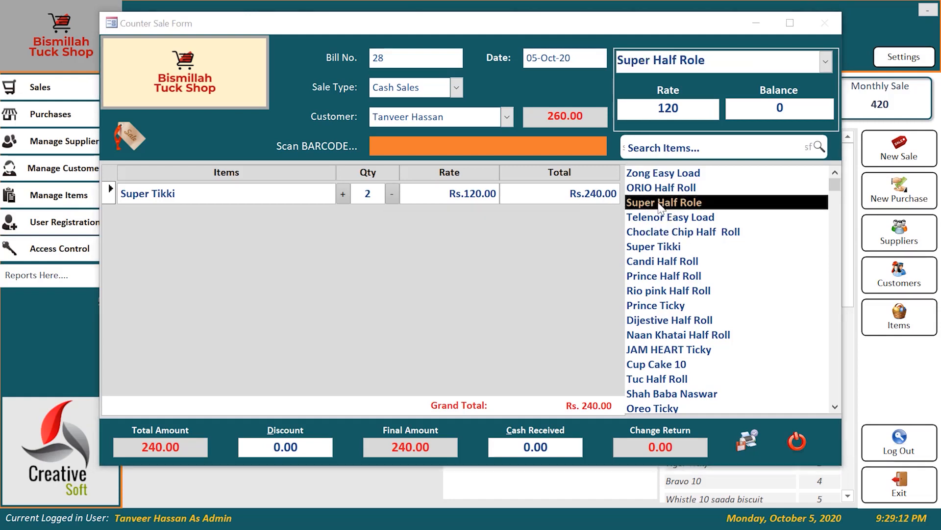
left_click(537, 303)
left_click(667, 190)
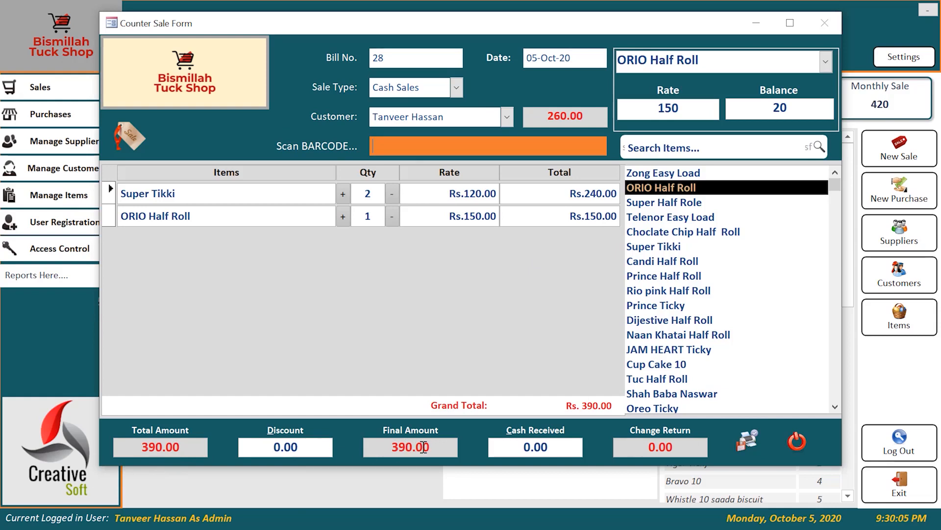
Enter 400 as cash received and save bill 28, showing its printable bill.
left_click(567, 447)
double_click(557, 447)
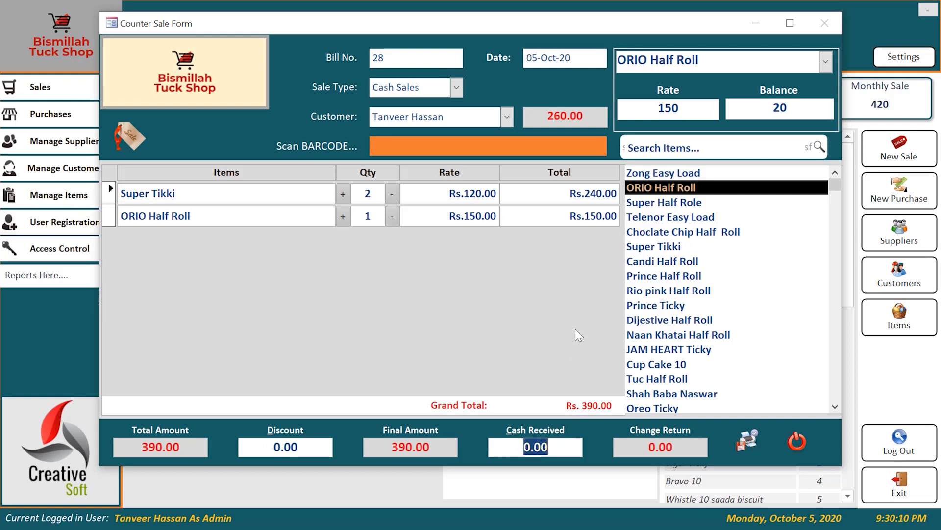
type("400")
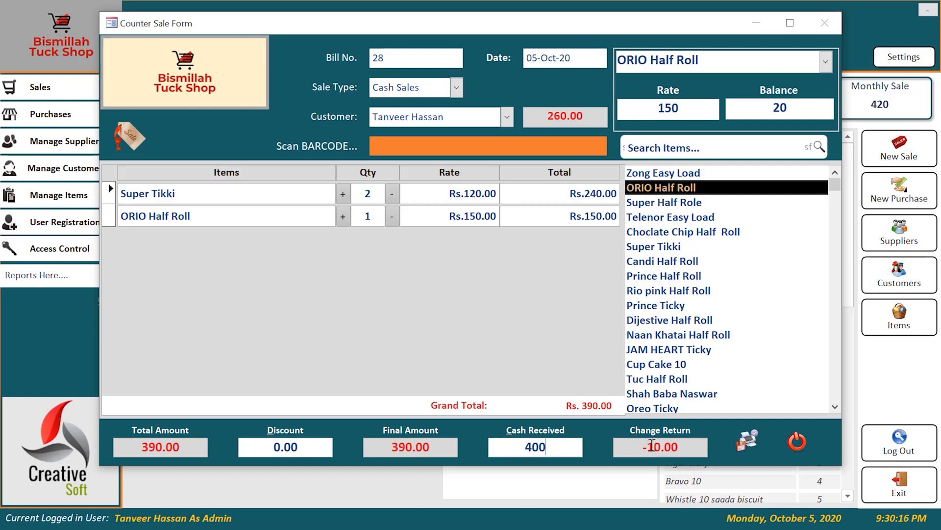
left_click(748, 440)
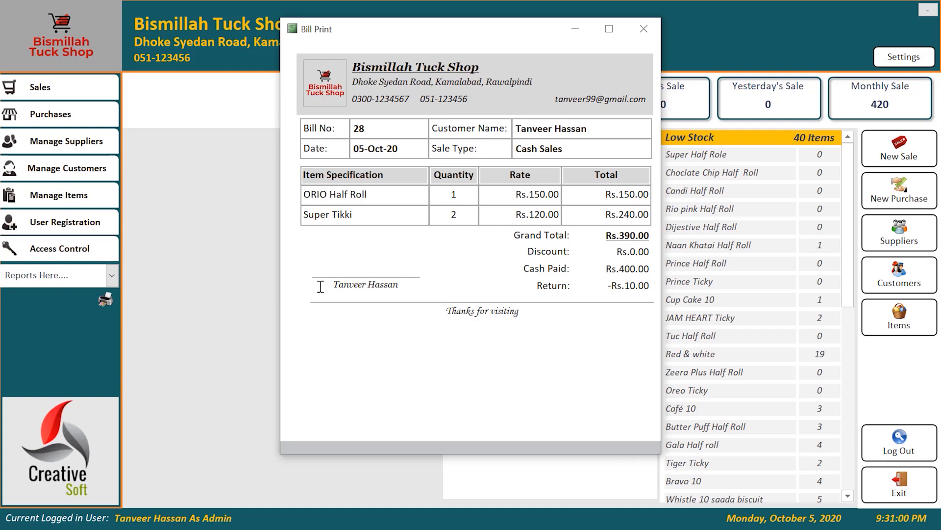
Print bill 28 with Microsoft Print to PDF and close the bill view.
left_click_drag(330, 285, 422, 285)
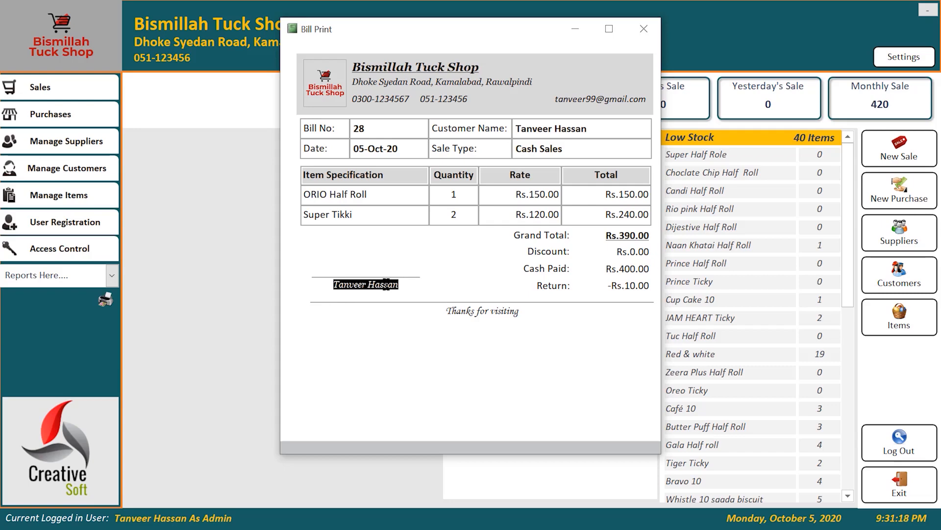
key("ctrl+p")
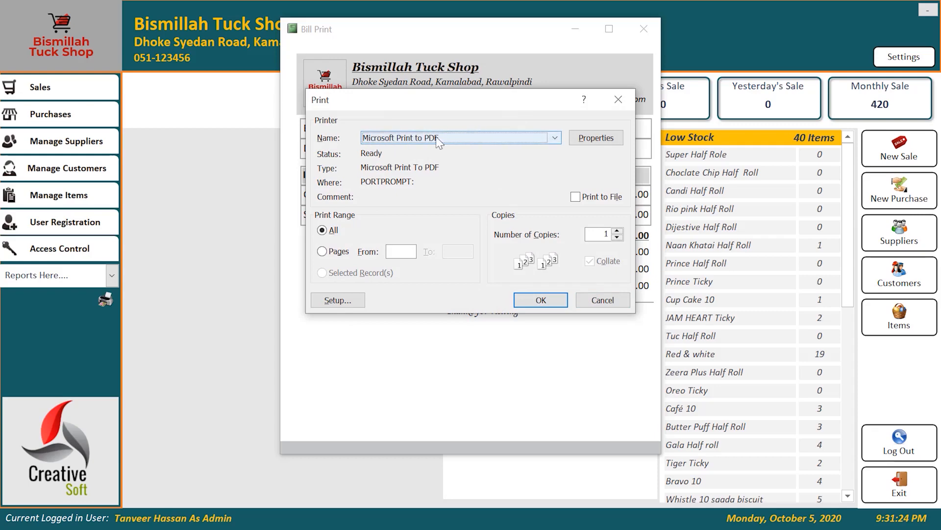
left_click(533, 297)
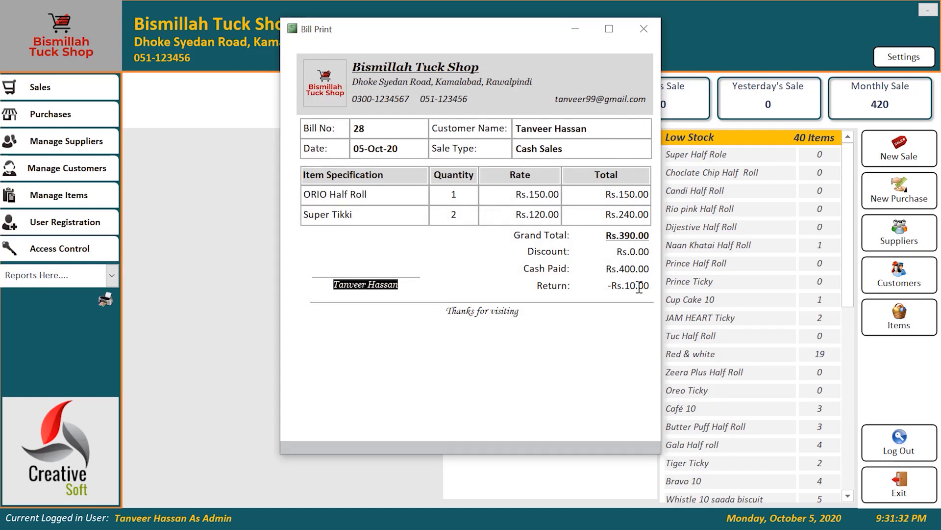
left_click(644, 27)
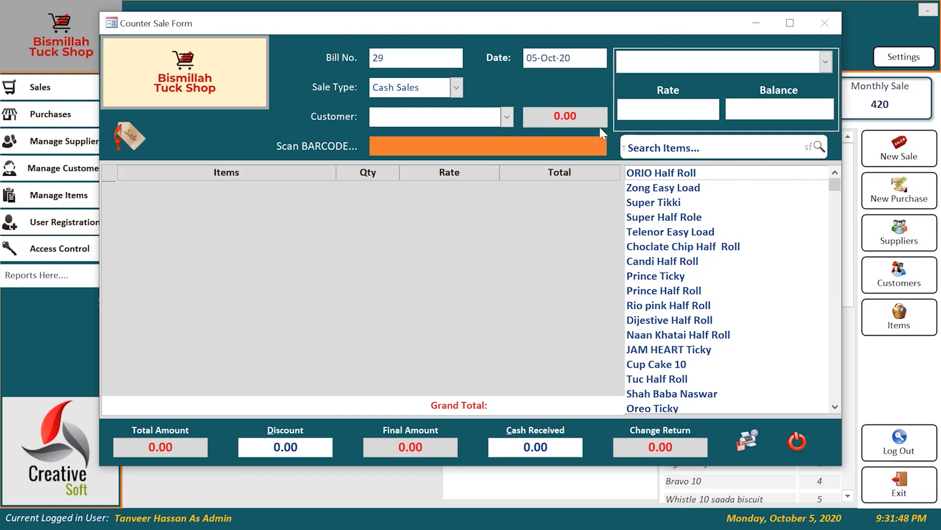
Discard the empty bill 29 sale form and exit the tuck shop dashboard.
left_click(797, 443)
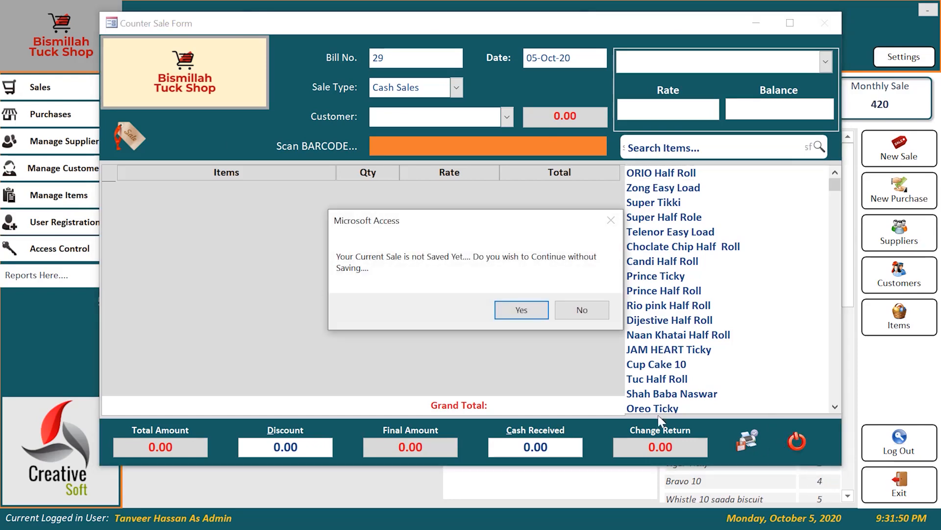
left_click(522, 310)
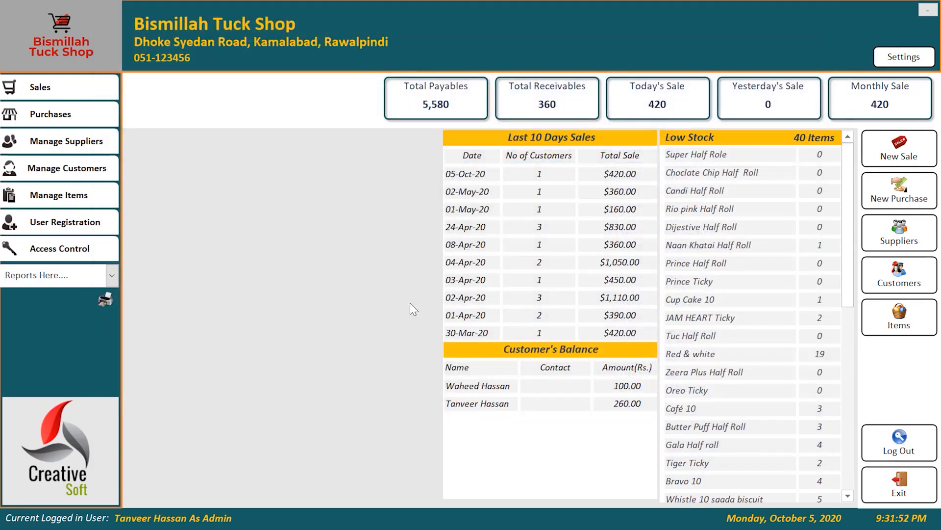
left_click(913, 487)
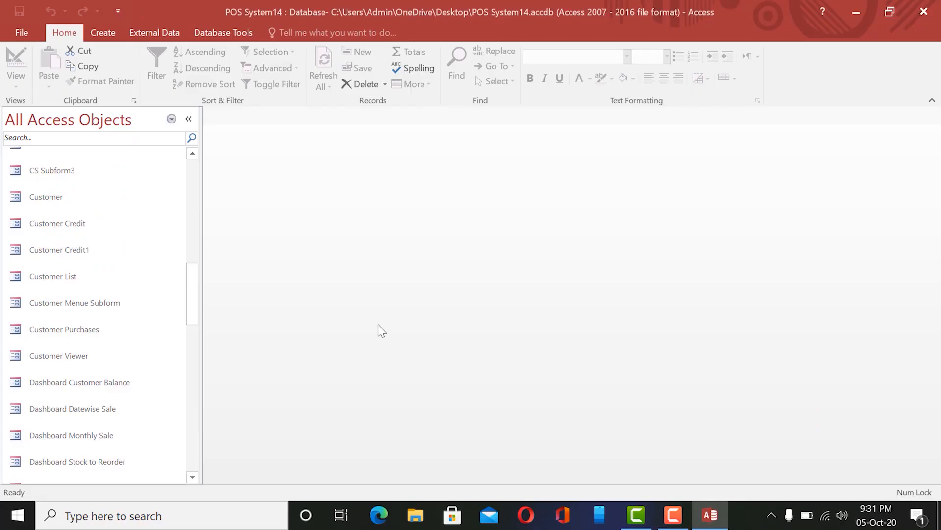
left_click_drag(191, 299, 191, 268)
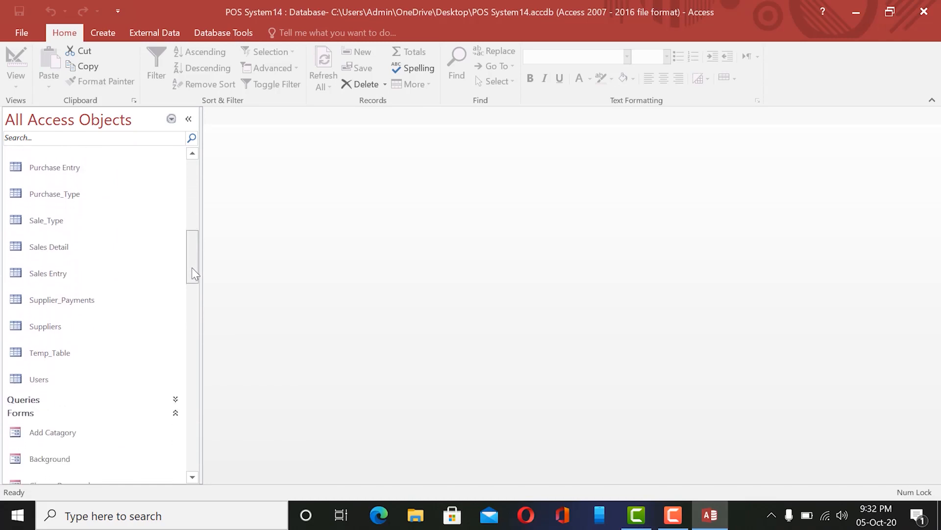
Open the Sales Entry table in Design view from the navigation pane.
scroll(192, 268, "up", 3)
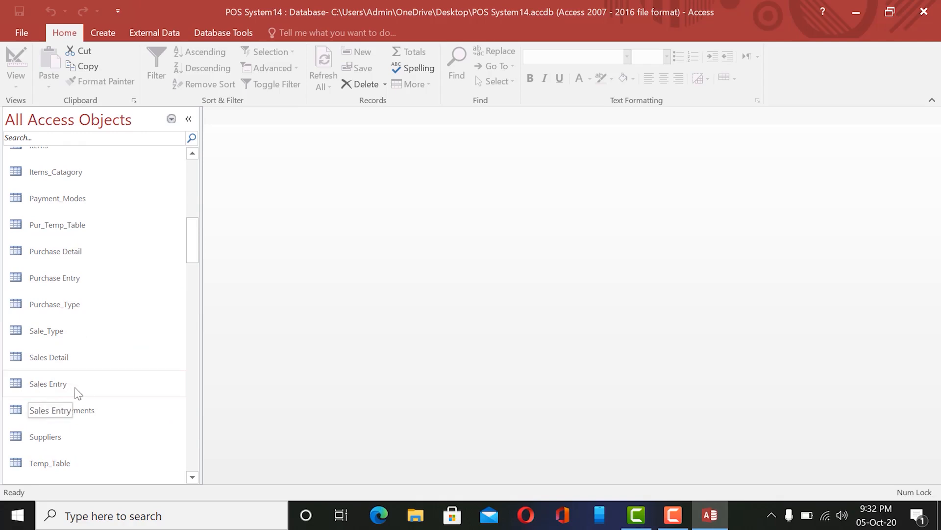
left_click(44, 386)
right_click(45, 384)
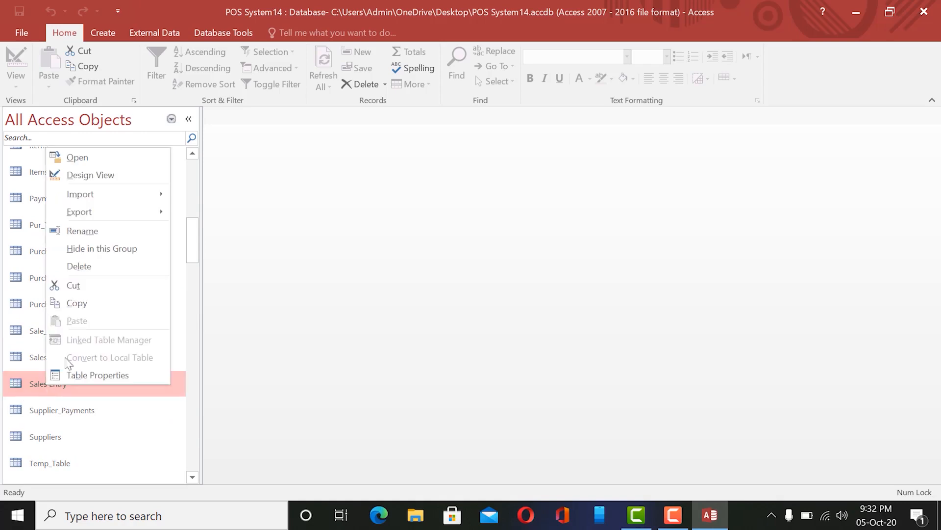
left_click(95, 175)
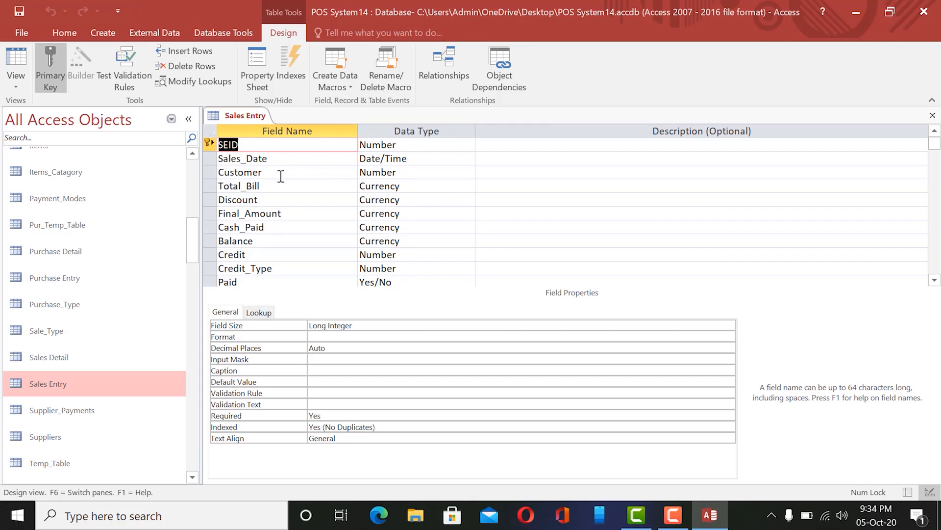
left_click(414, 171)
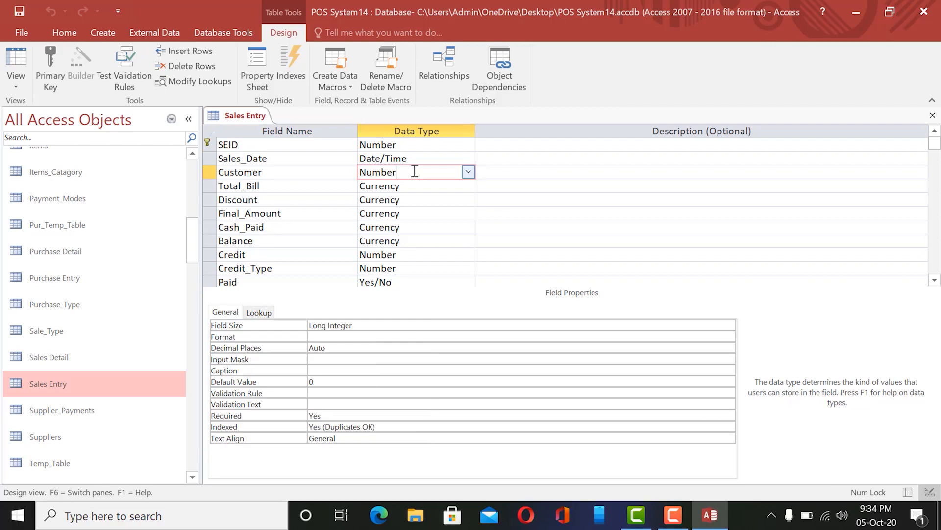
left_click(319, 172)
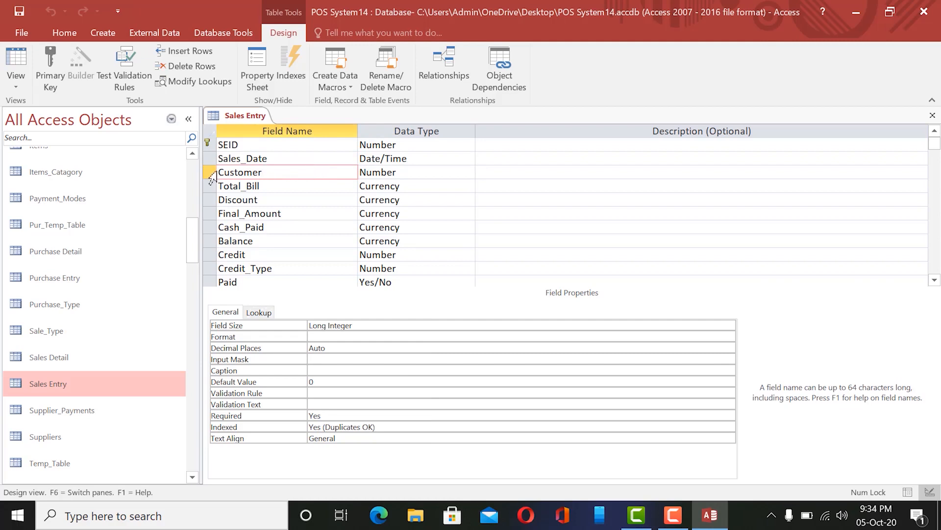
left_click_drag(218, 172, 269, 171)
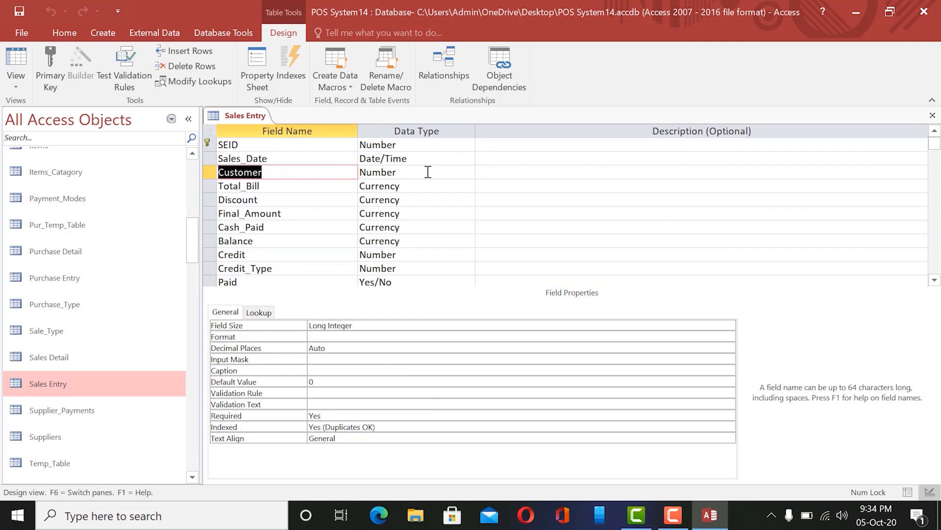
left_click(280, 171)
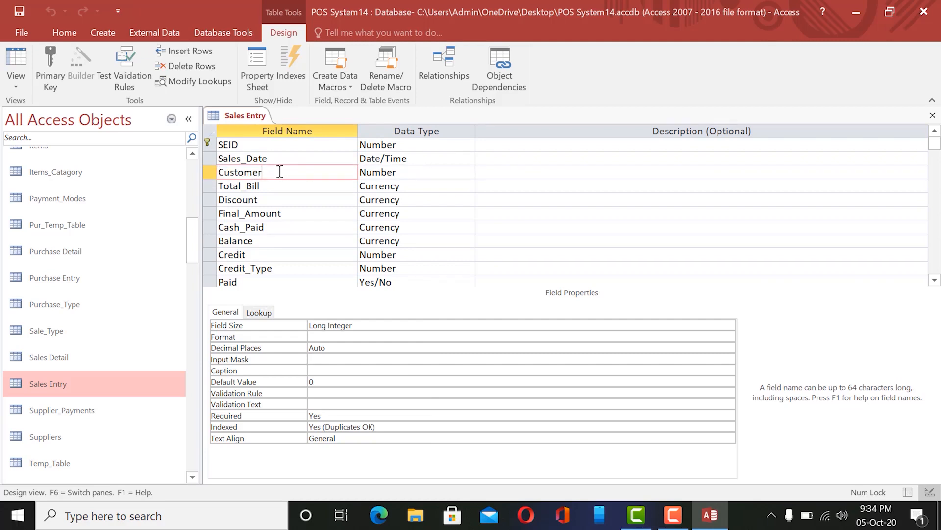
left_click(403, 170)
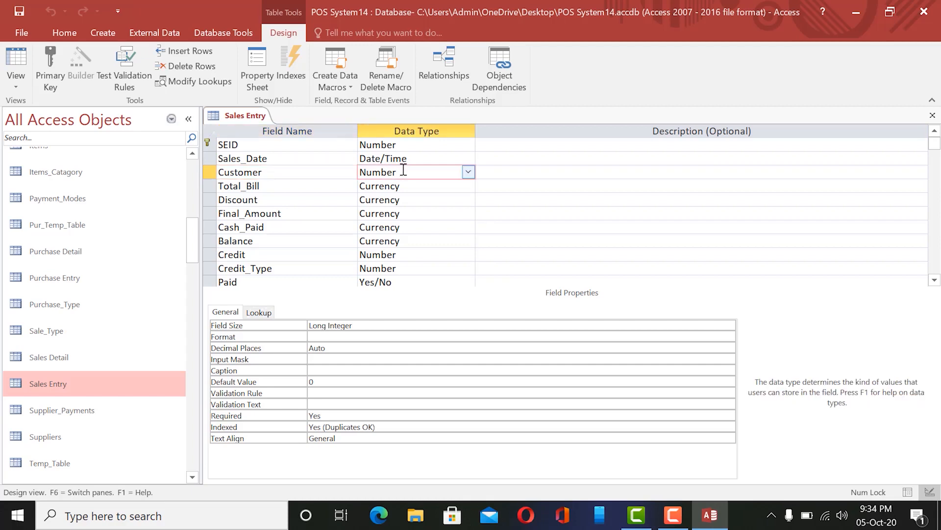
left_click(264, 173)
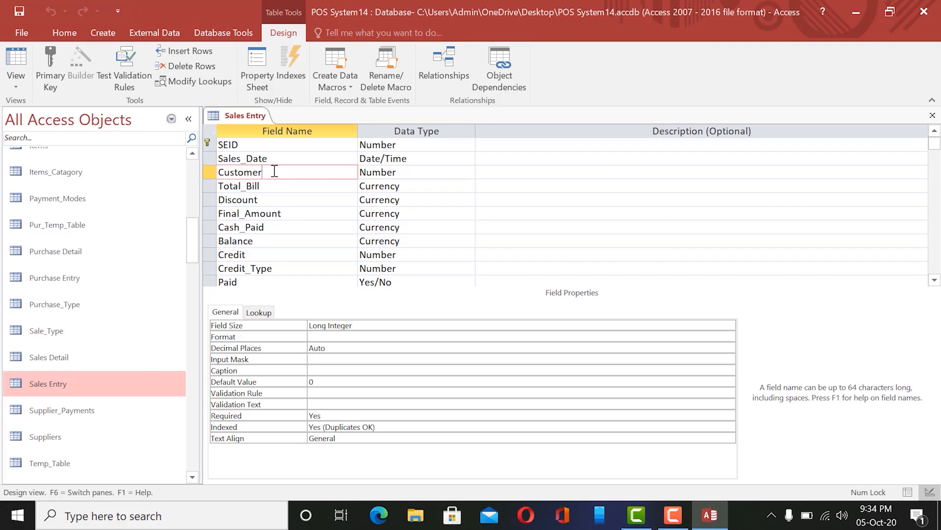
double_click(275, 172)
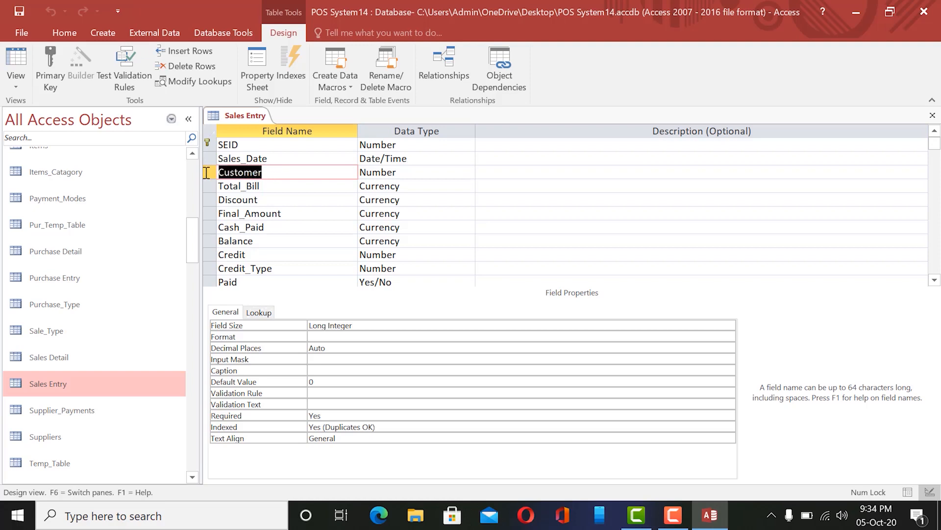
left_click(280, 186)
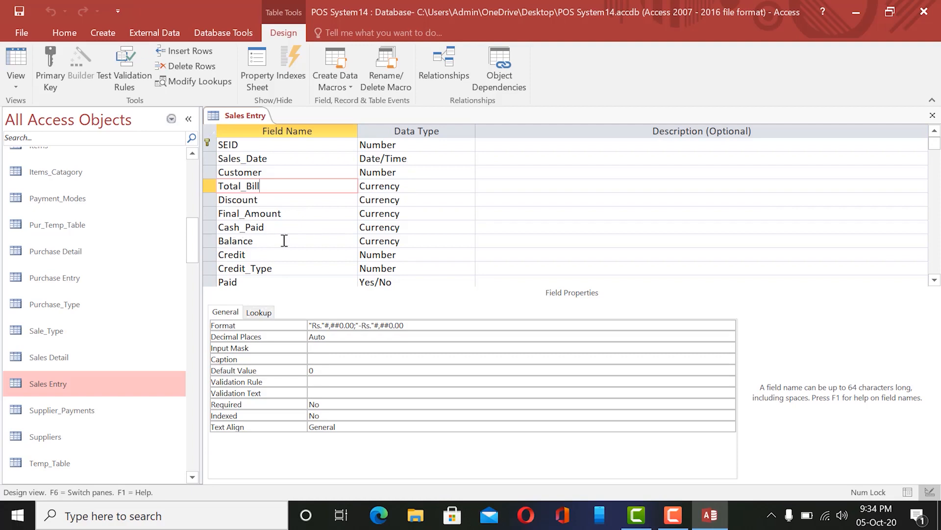
left_click(232, 253)
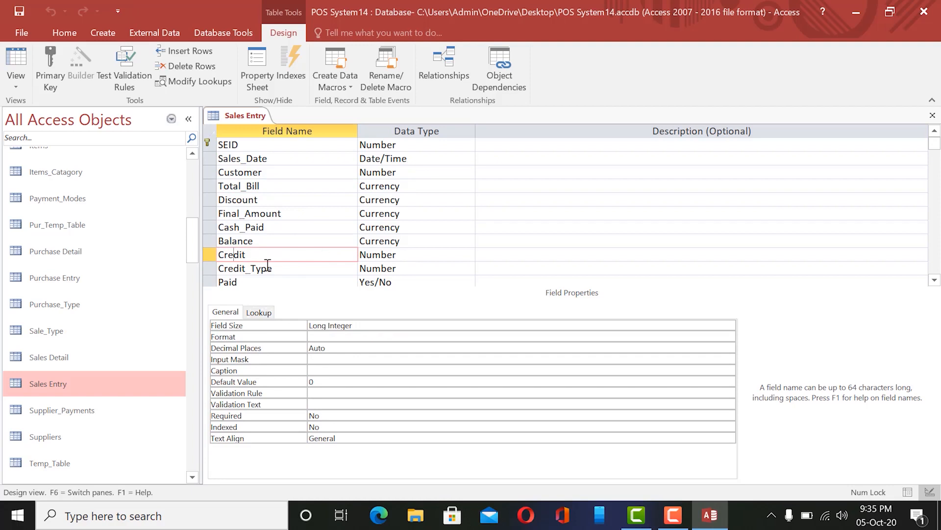
left_click(253, 269)
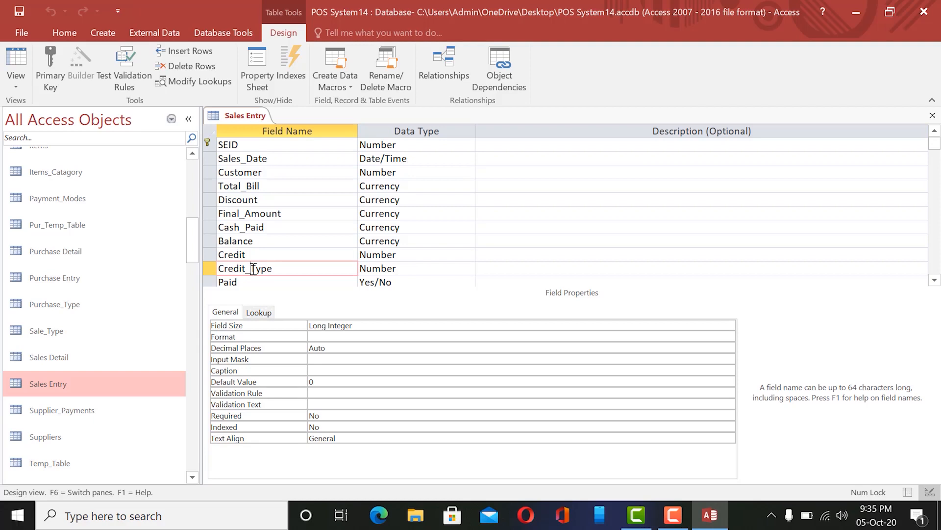
scroll(363, 216, "down", 2)
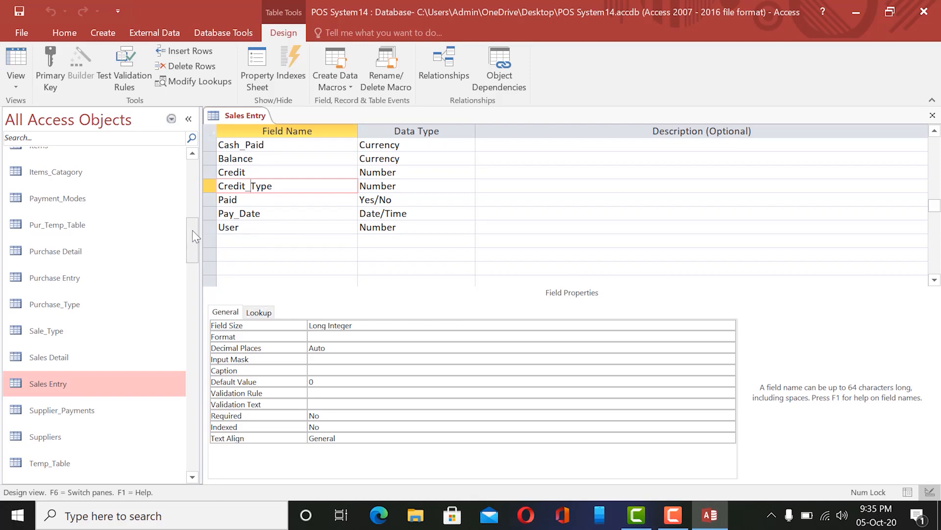
left_click_drag(192, 231, 185, 305)
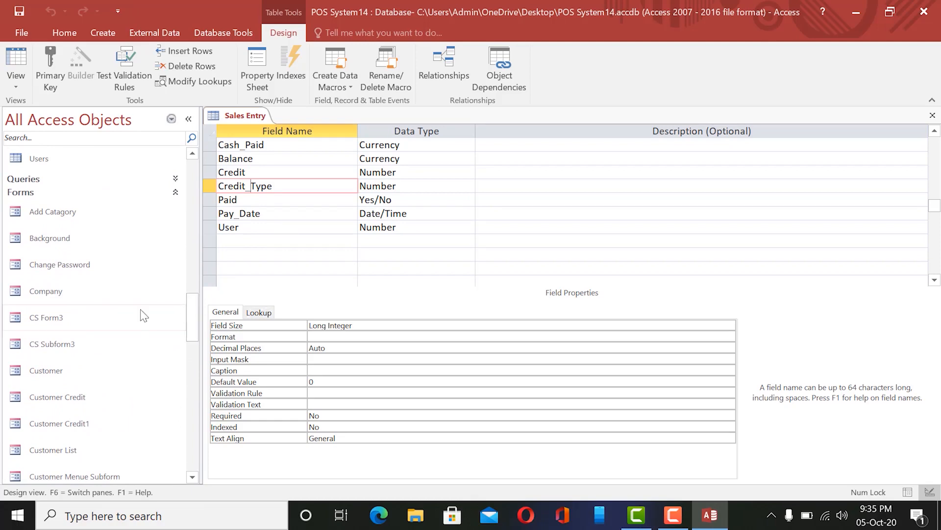
double_click(72, 317)
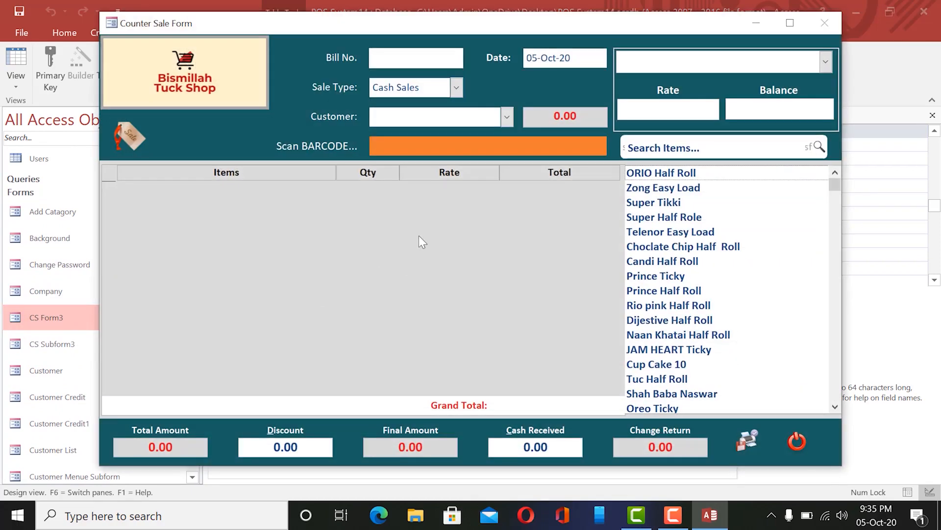
left_click_drag(405, 29, 451, 270)
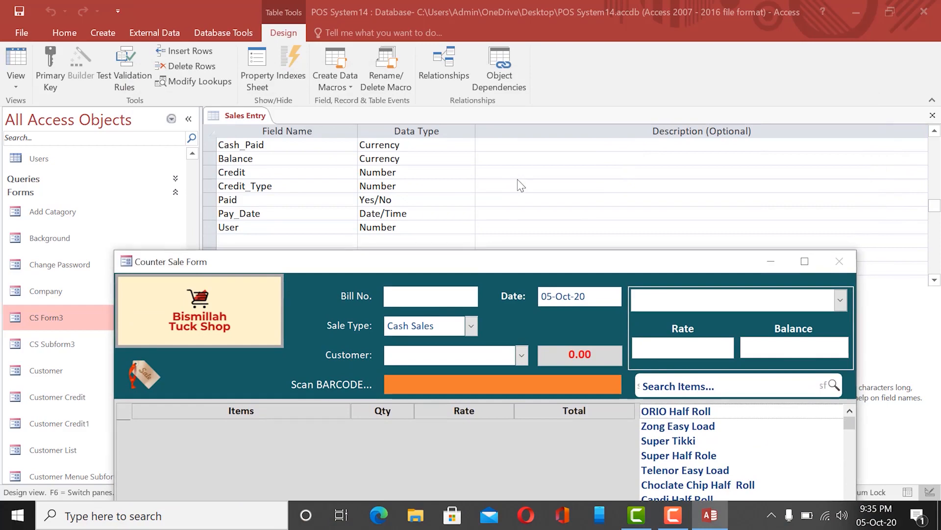
left_click_drag(523, 268, 529, 20)
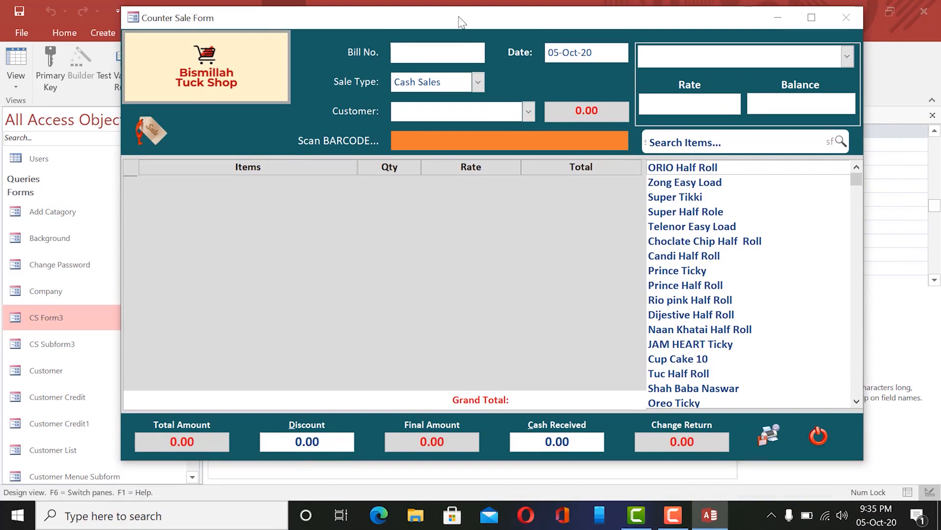
left_click_drag(462, 22, 462, 290)
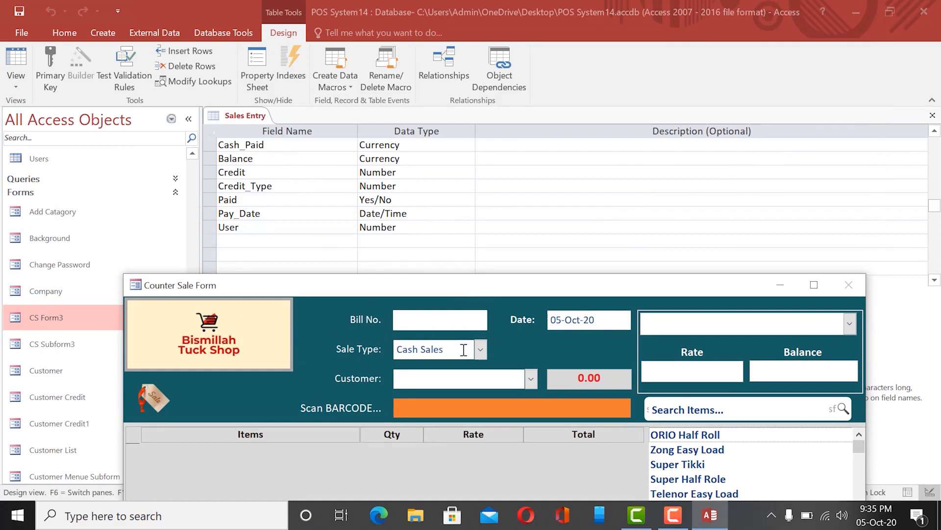
left_click(480, 350)
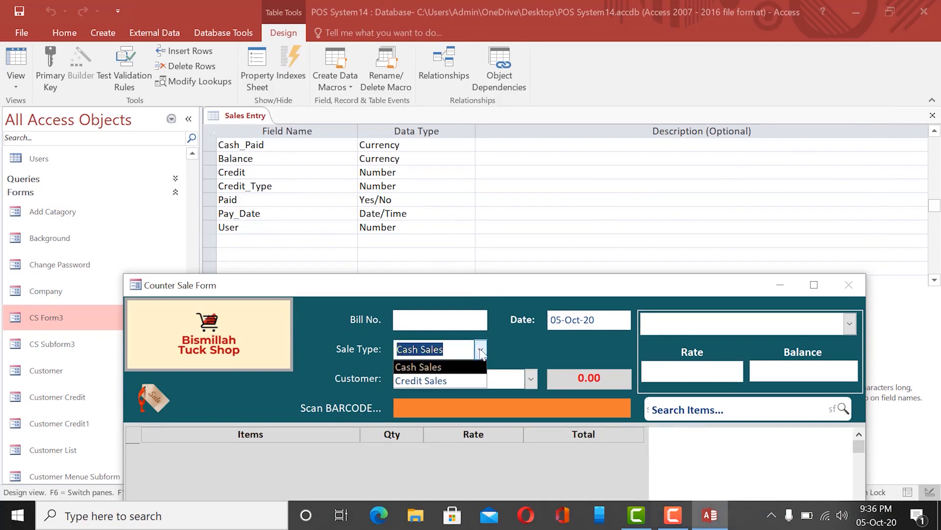
left_click(449, 380)
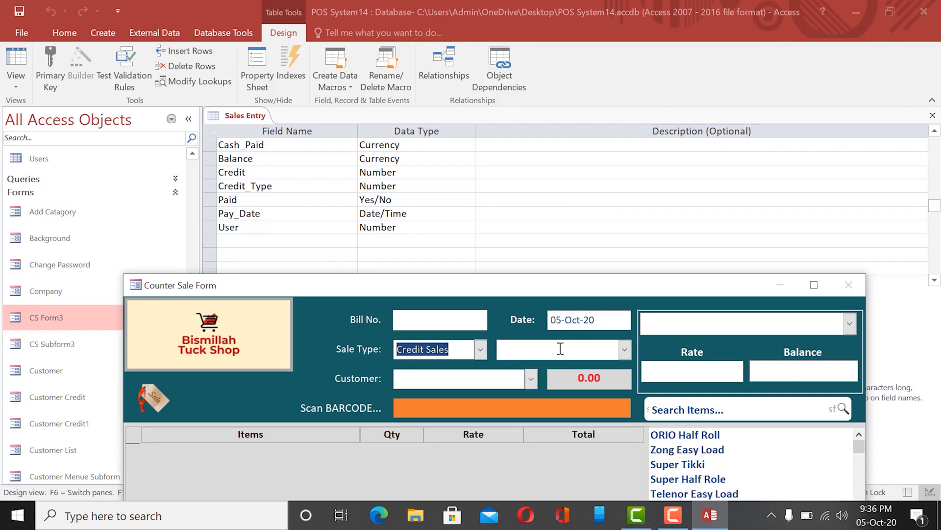
left_click(625, 349)
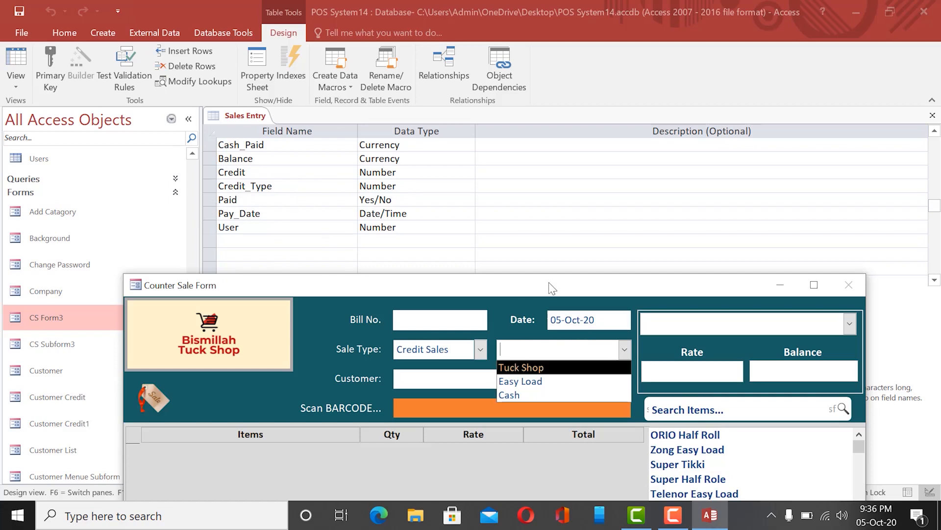
left_click_drag(552, 288, 540, 46)
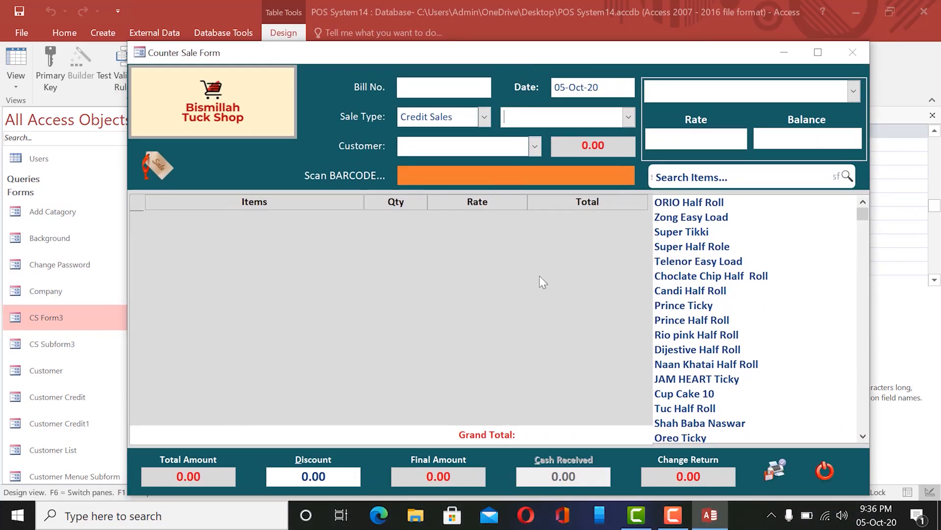
left_click_drag(433, 52, 393, 49)
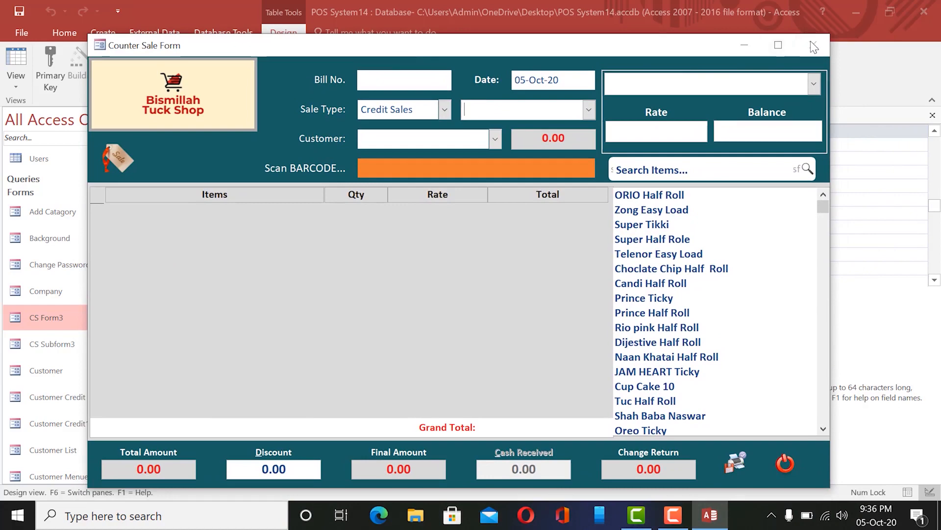
left_click(783, 463)
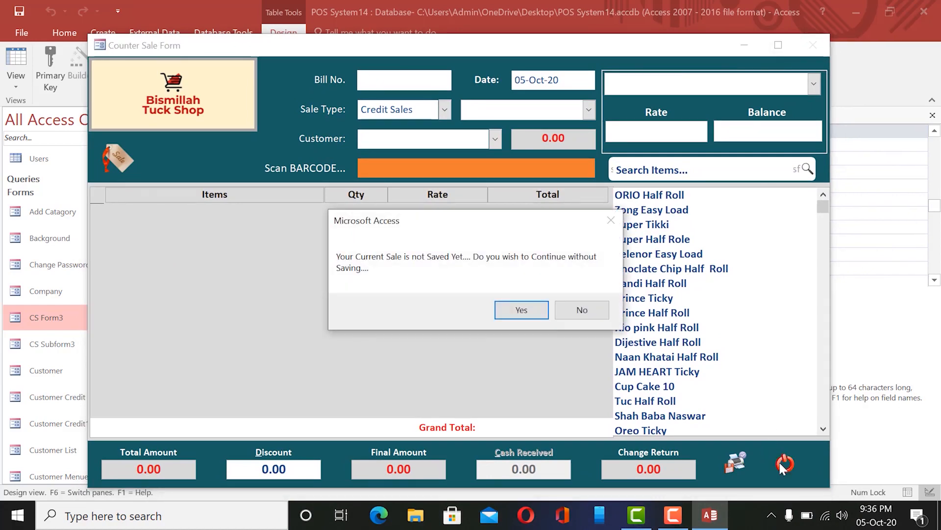
left_click(520, 310)
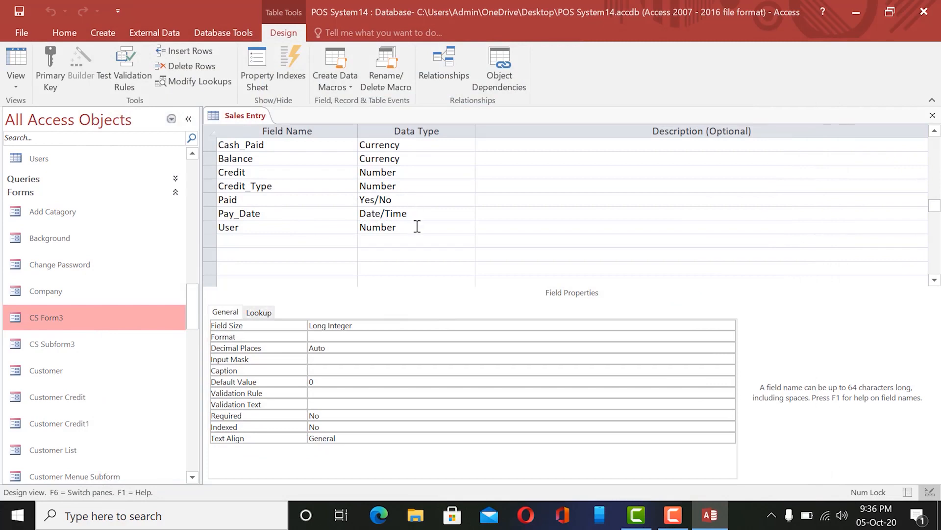
Close the Sales Entry design and reopen Sales Entry as a 24-row datasheet.
scroll(417, 227, "up", 2)
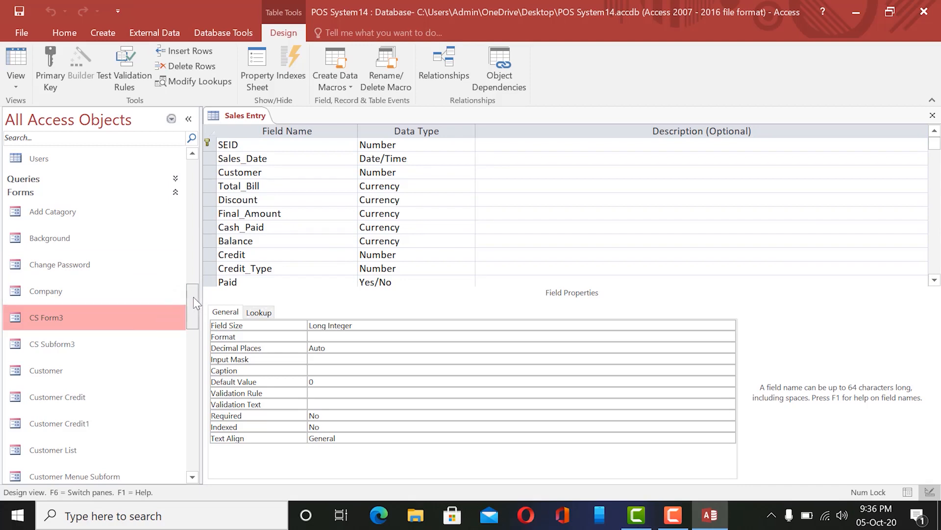
left_click_drag(193, 296, 195, 307)
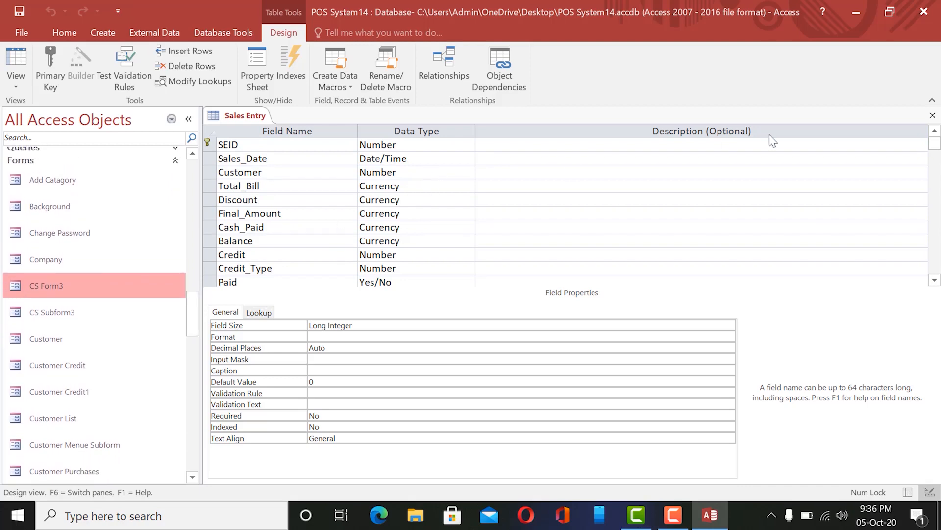
left_click(933, 115)
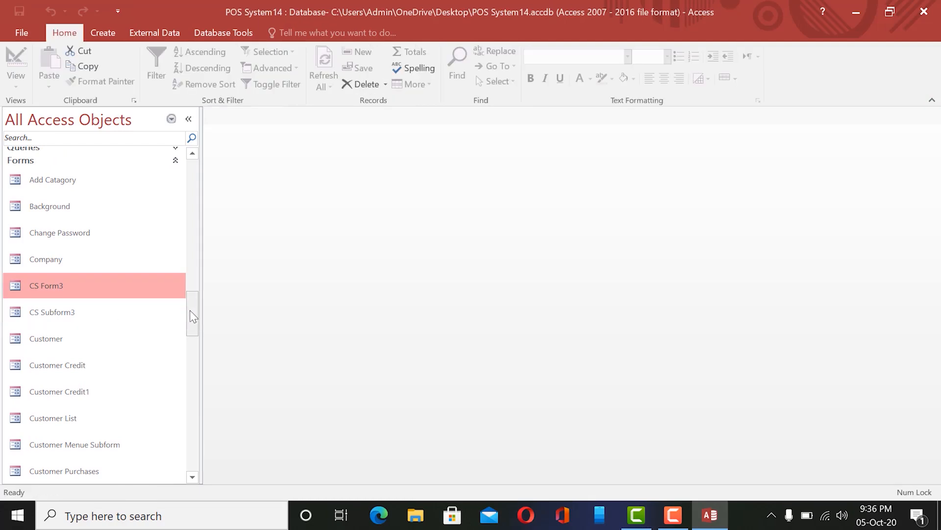
left_click_drag(190, 310, 196, 253)
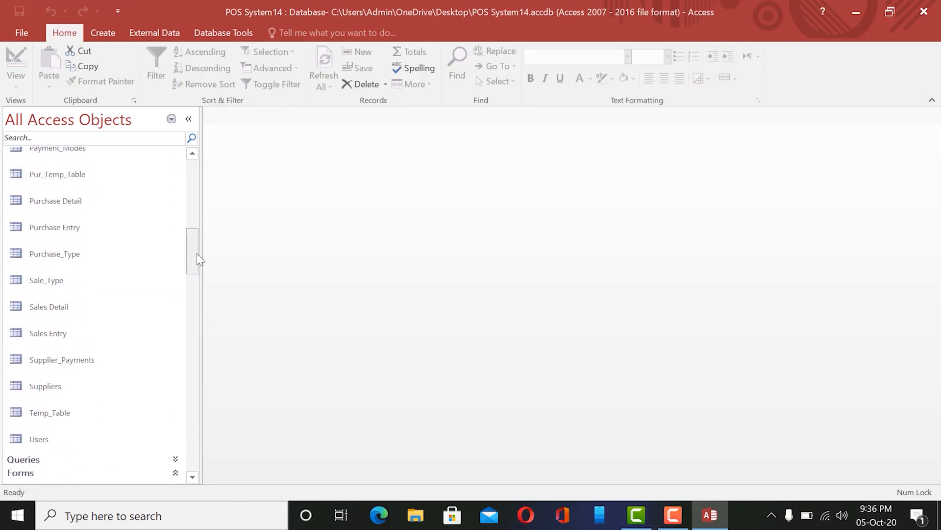
double_click(60, 334)
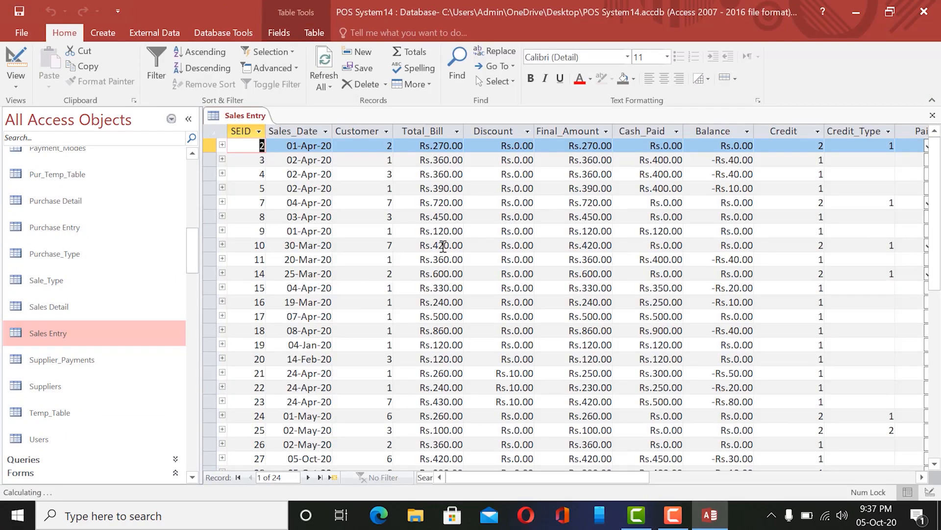
Check record 28's customer value 6 in Sales Entry, then open the Customers table.
left_click_drag(937, 147, 935, 245)
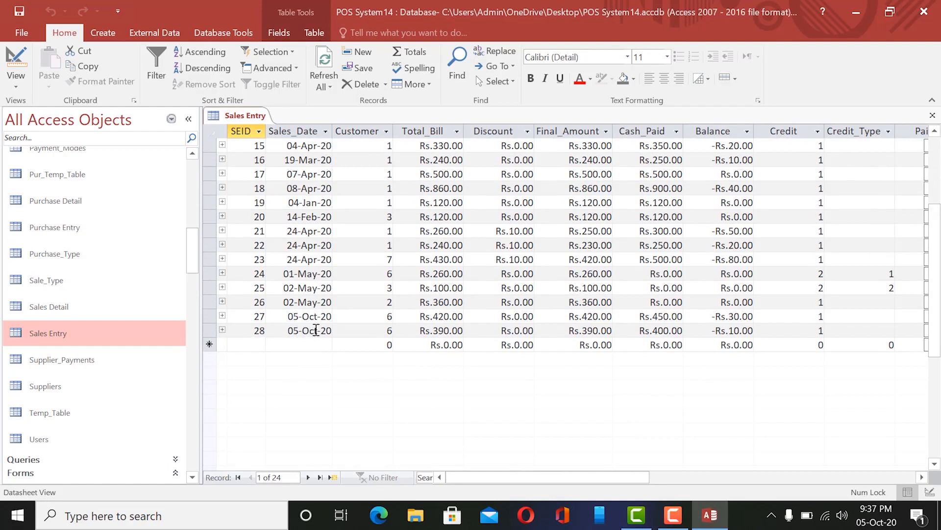
double_click(390, 330)
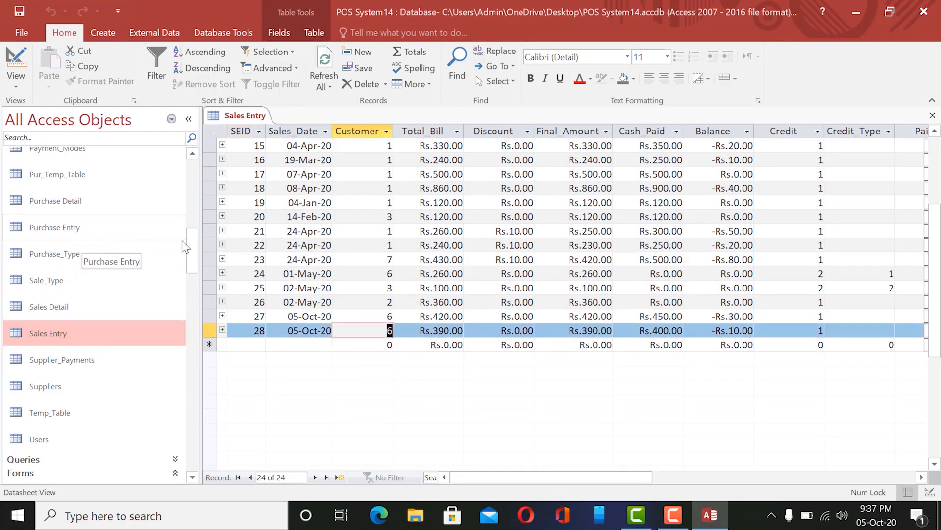
left_click_drag(190, 245, 194, 205)
left_click(62, 212)
double_click(61, 212)
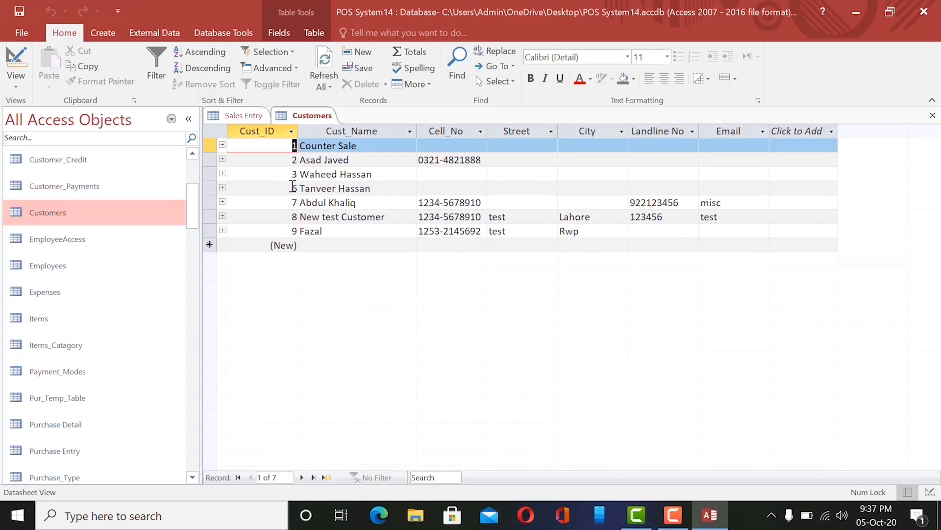
Select customer 6's record in Customers, then compare it with sale 28 in Sales Entry.
left_click(293, 187)
left_click_drag(384, 188, 300, 189)
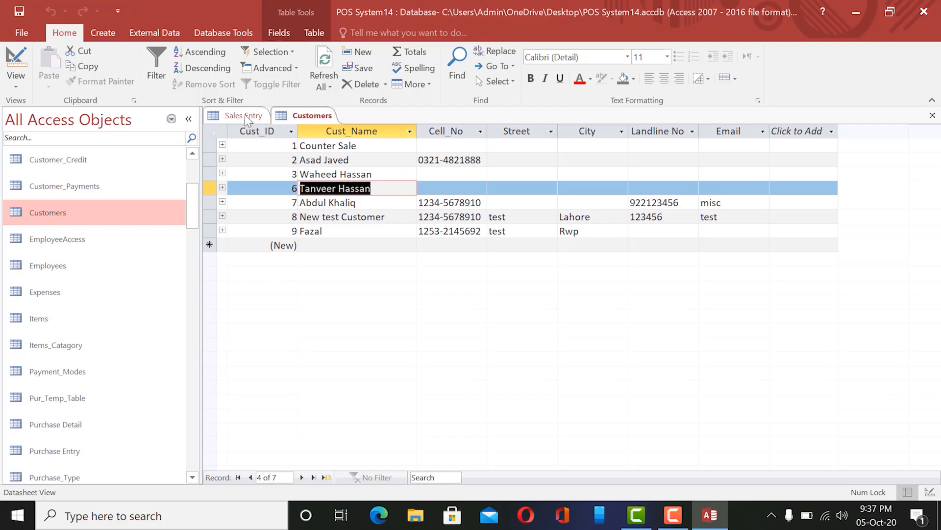
left_click(385, 188)
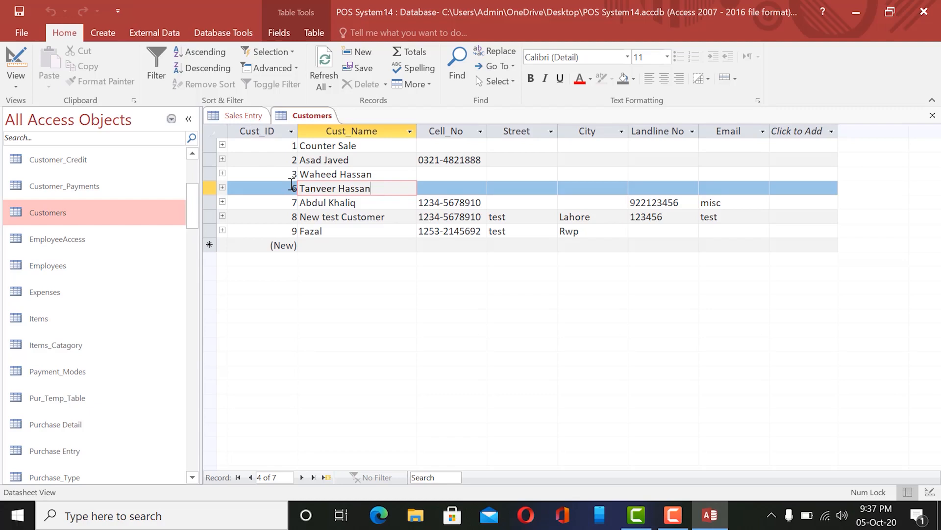
left_click(245, 116)
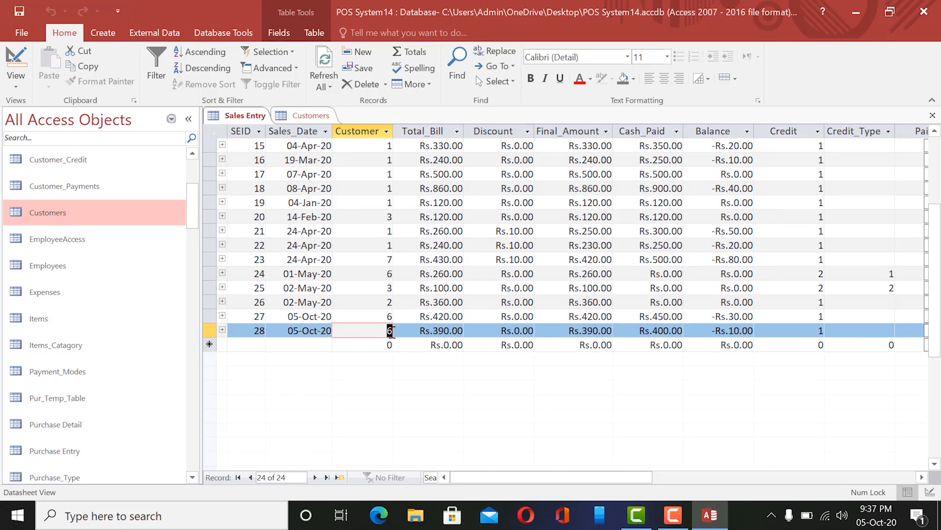
left_click(305, 112)
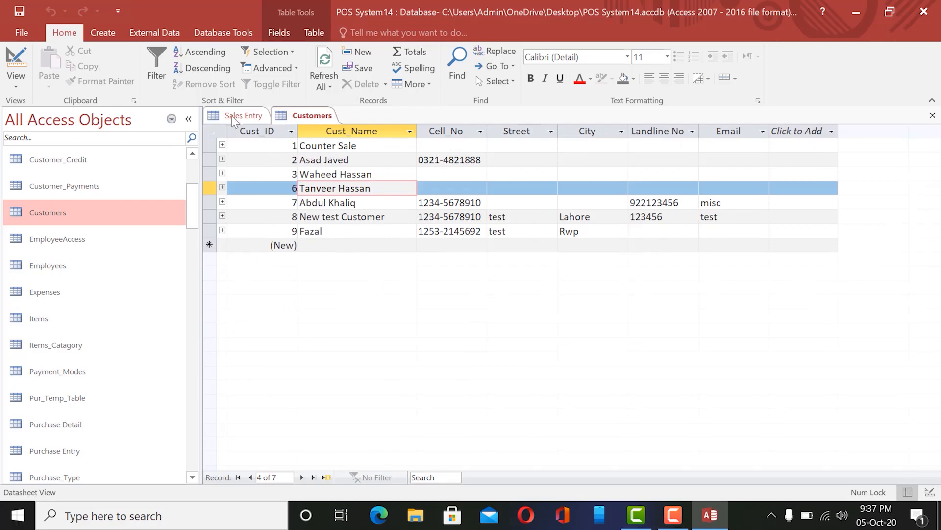
left_click(243, 117)
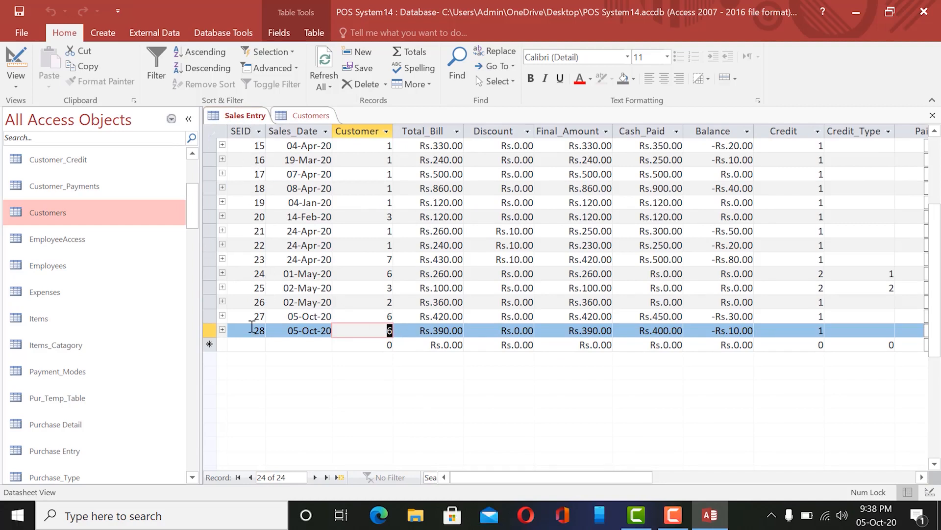
scroll(251, 326, "up", 4)
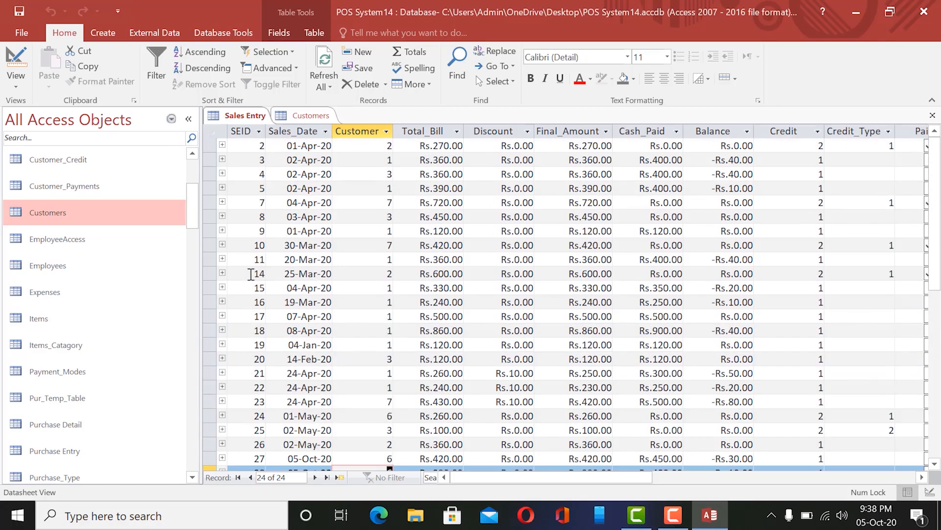
scroll(250, 244, "down", 4)
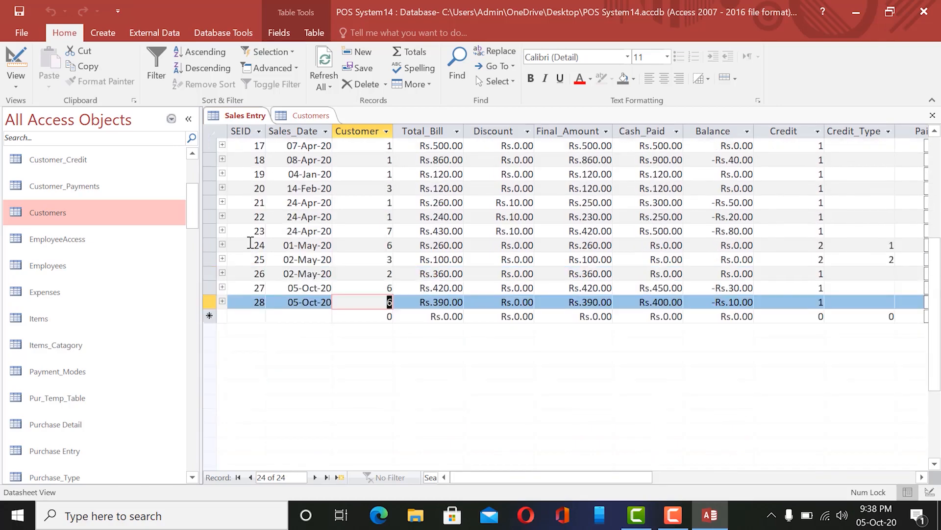
scroll(250, 242, "up", 4)
scroll(252, 239, "down", 4)
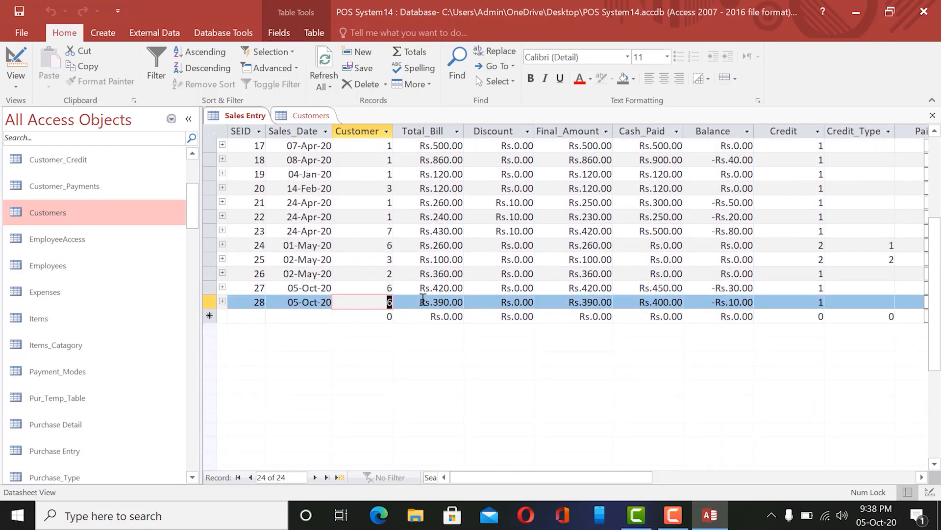
left_click_drag(423, 302, 471, 301)
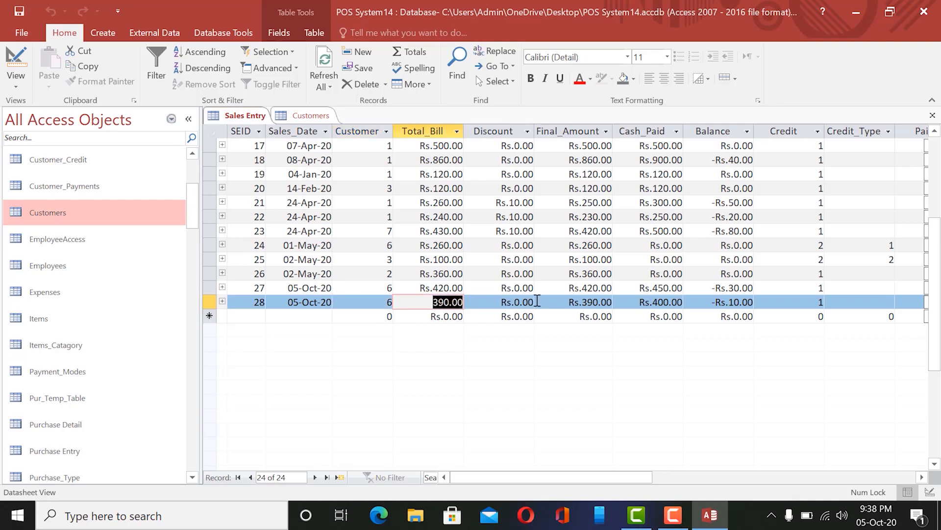
left_click(525, 301)
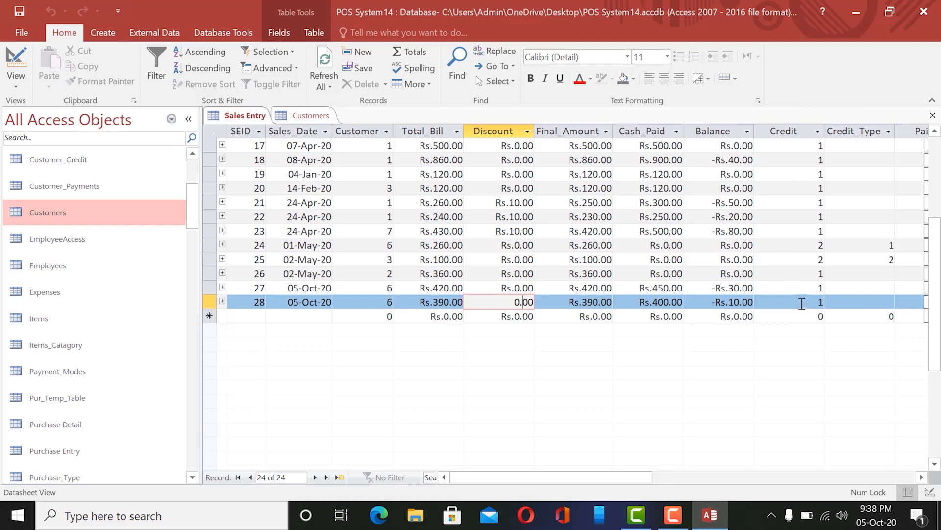
left_click(818, 302)
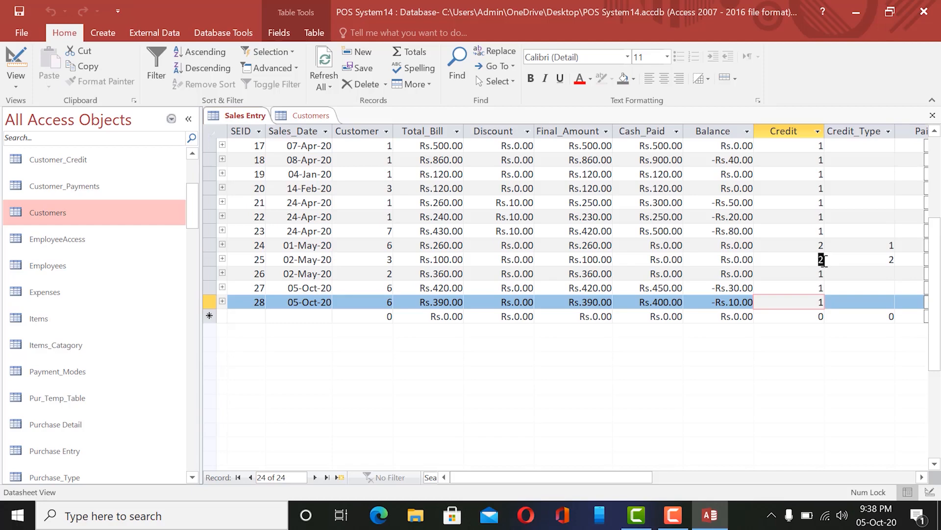
left_click(825, 260)
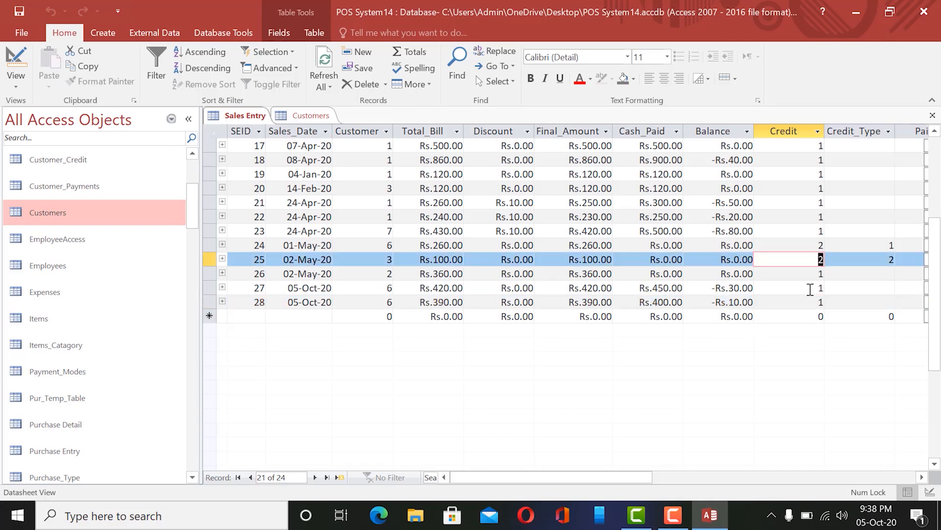
left_click_drag(604, 478, 669, 478)
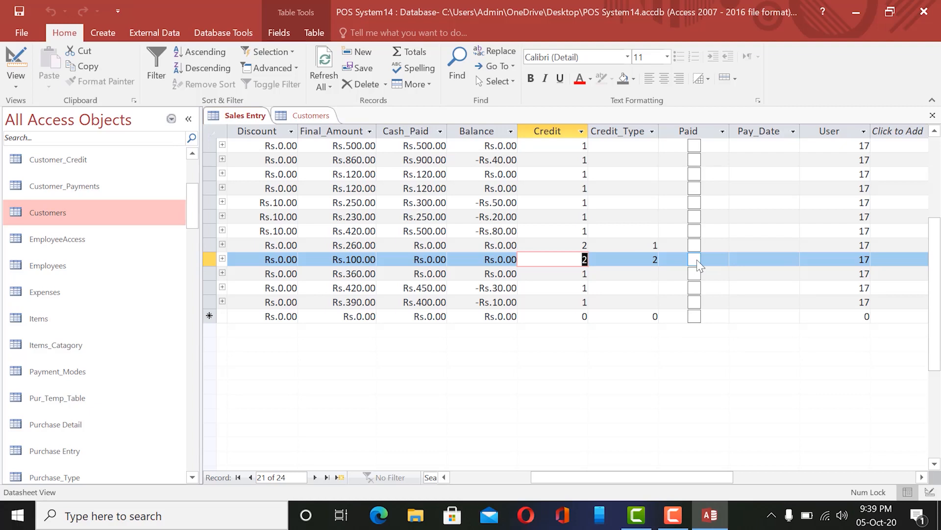
left_click(892, 259)
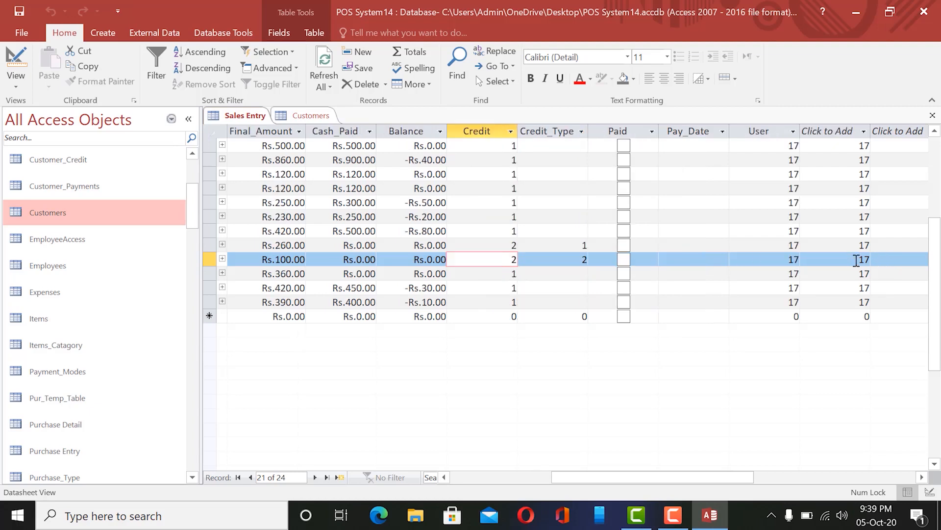
left_click(788, 260)
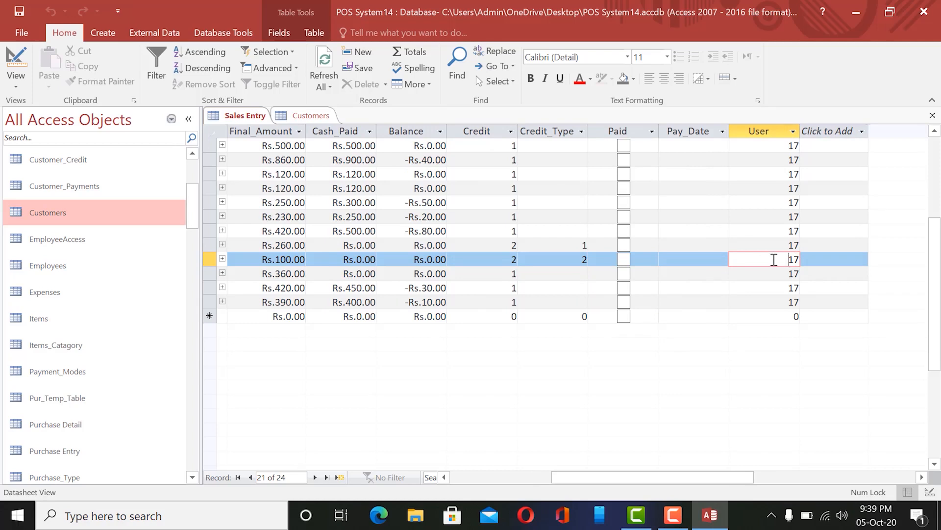
scroll(146, 285, "down", 3)
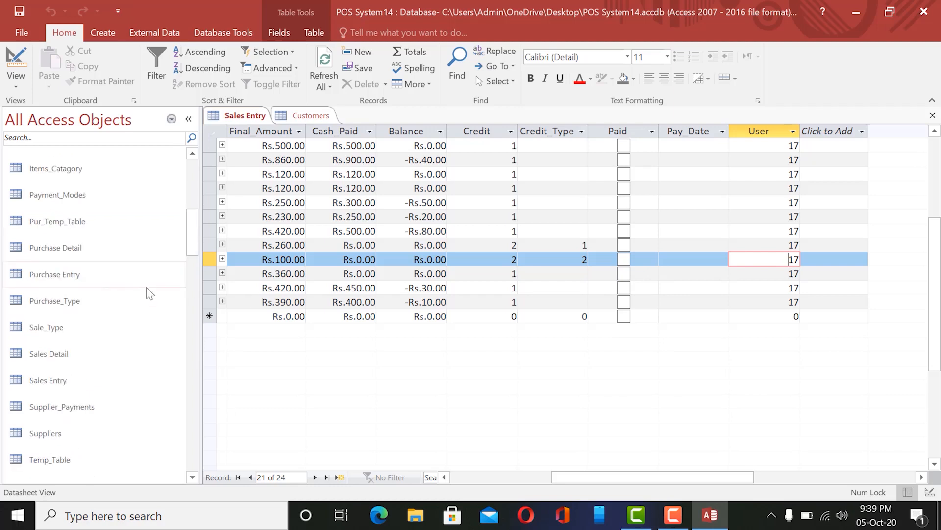
scroll(147, 290, "down", 1)
left_click(48, 473)
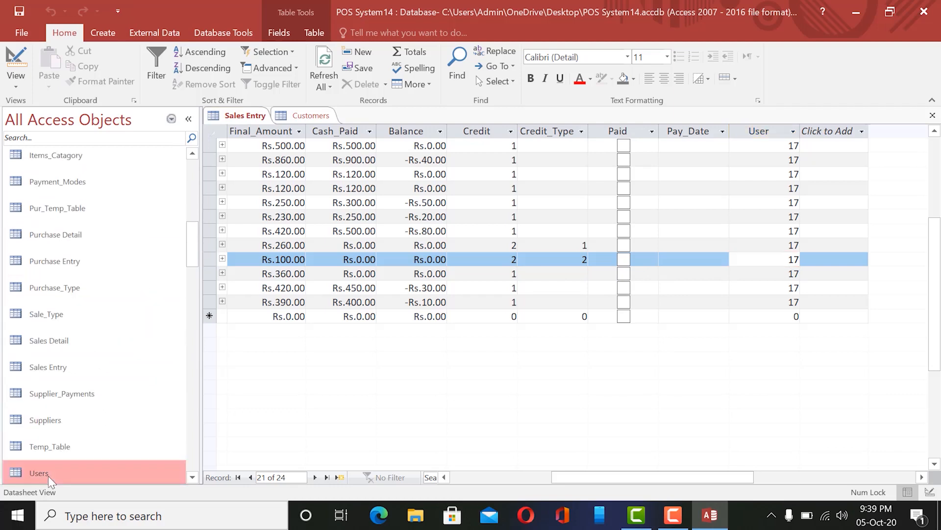
double_click(48, 474)
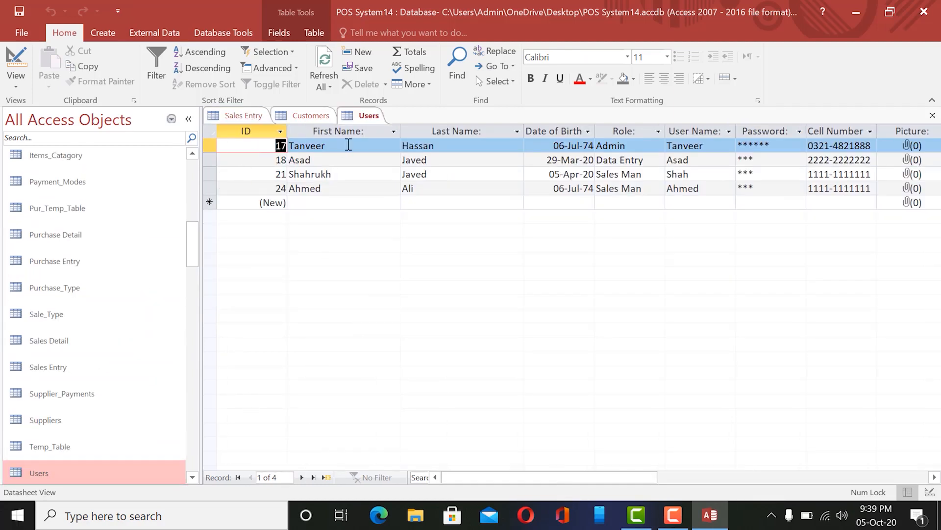
left_click(932, 115)
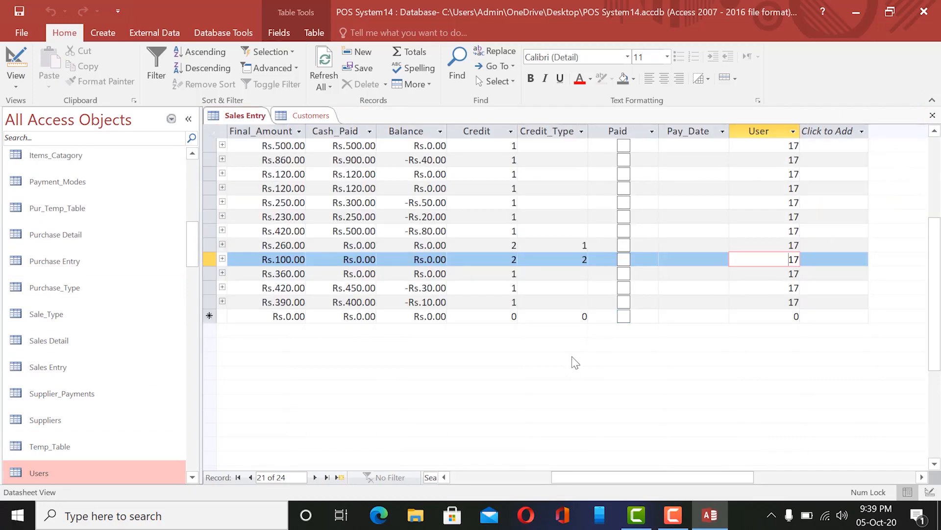
left_click_drag(684, 479, 588, 488)
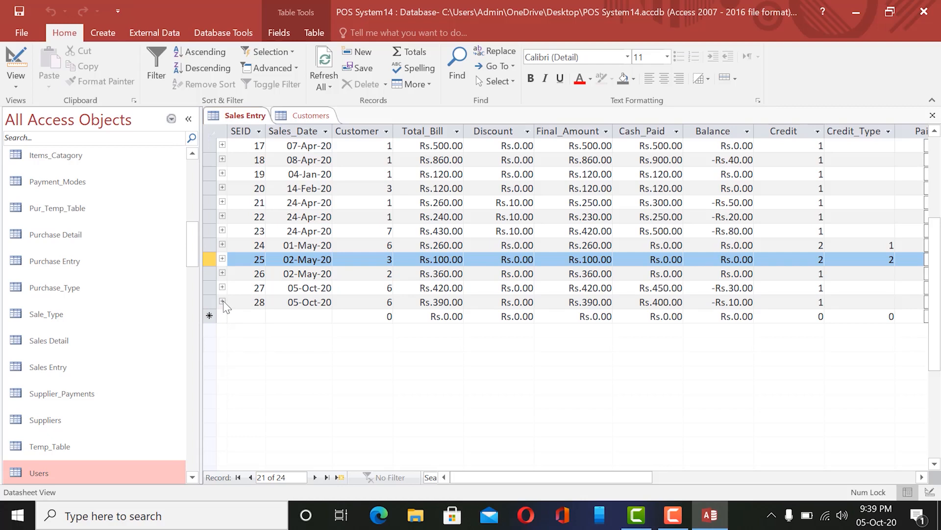
Expand sale 28's linked items, select Sales Detail, then close the Sales Entry and Customers tables.
left_click(222, 301)
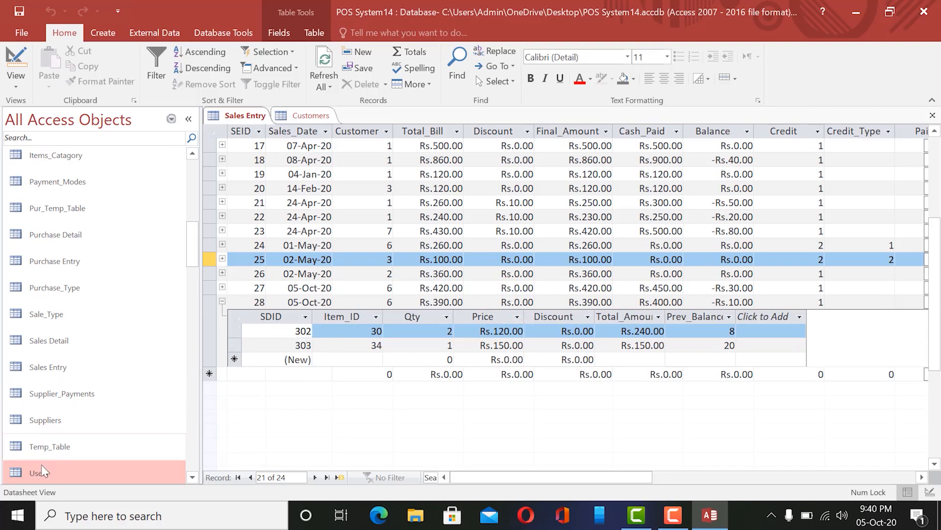
left_click(51, 343)
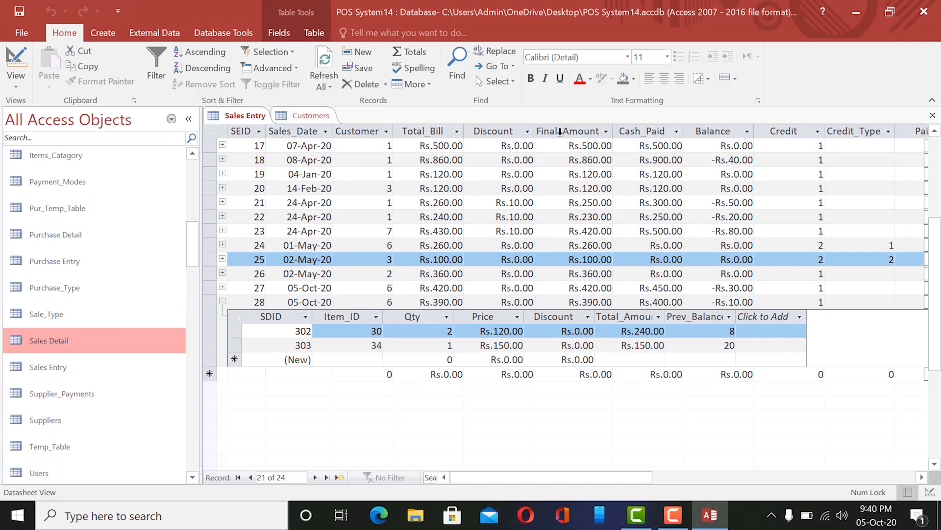
left_click(933, 116)
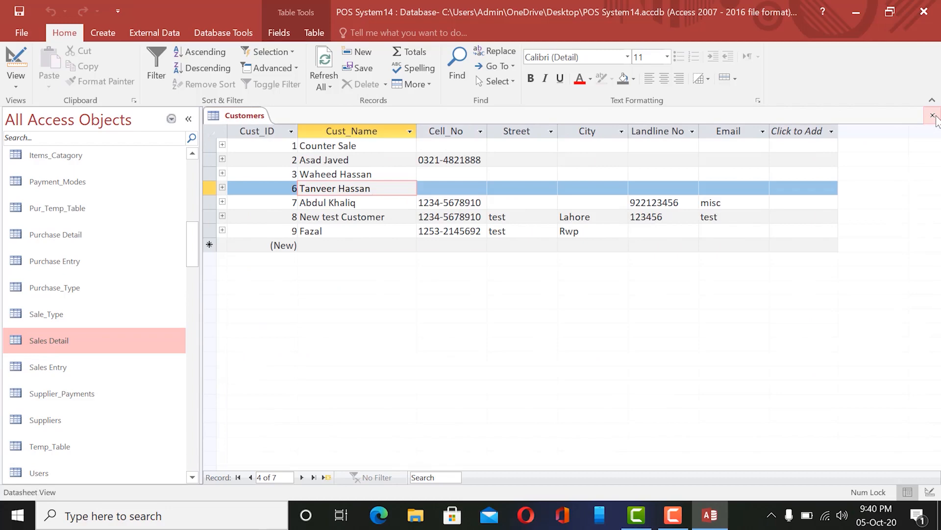
left_click(933, 116)
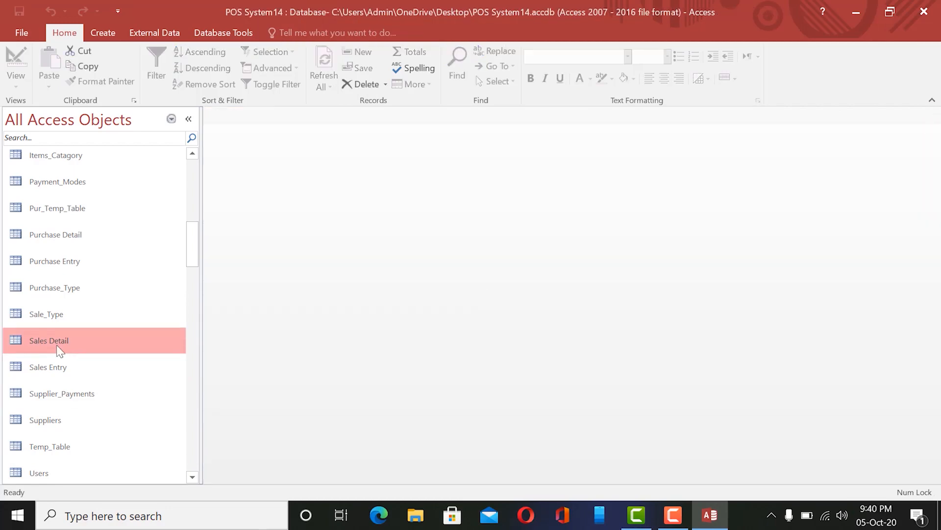
Open Sales Detail, locate sale 28's records 302 and 303, then reopen Sales Entry.
double_click(56, 345)
scroll(436, 266, "down", 10)
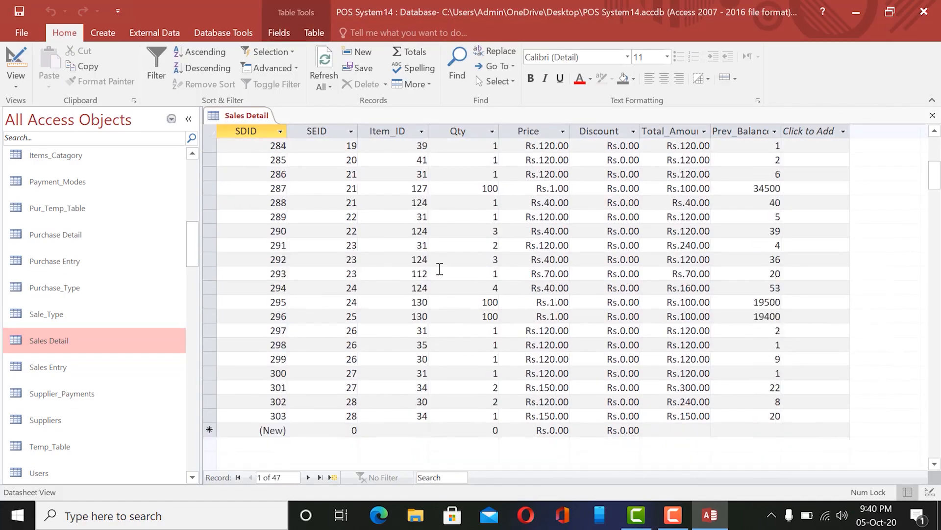
scroll(438, 267, "up", 8)
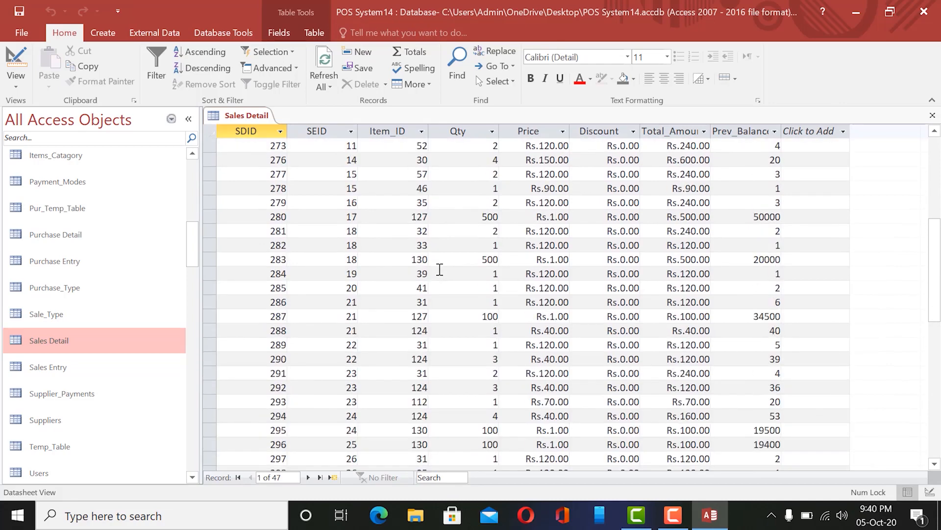
scroll(439, 270, "down", 7)
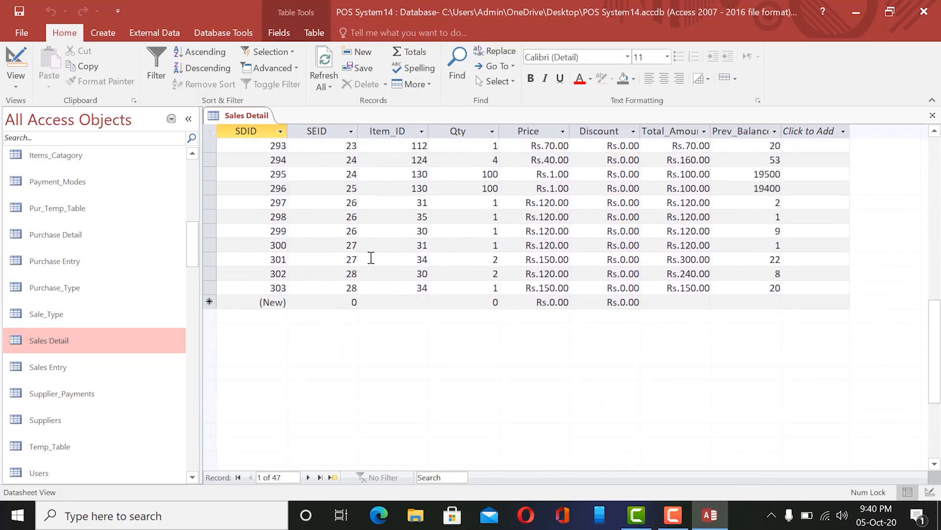
double_click(336, 277)
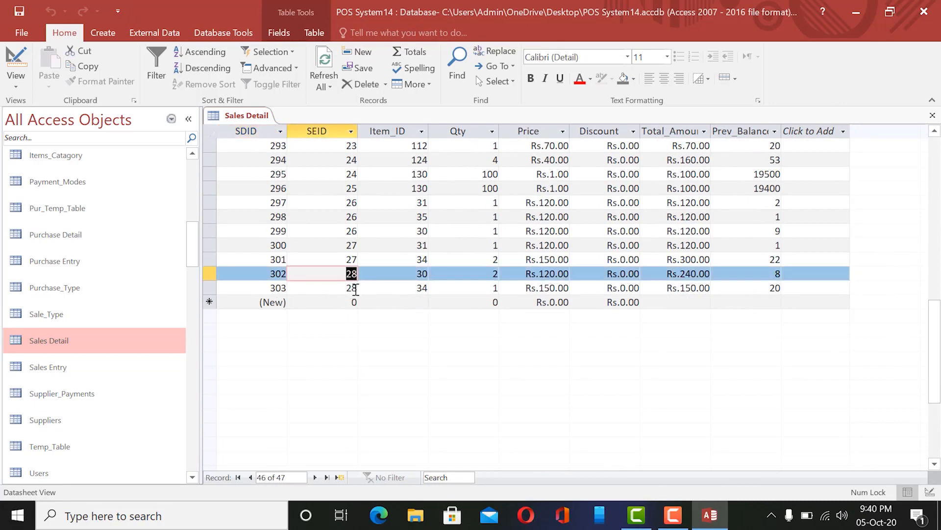
left_click(356, 288)
left_click(357, 273)
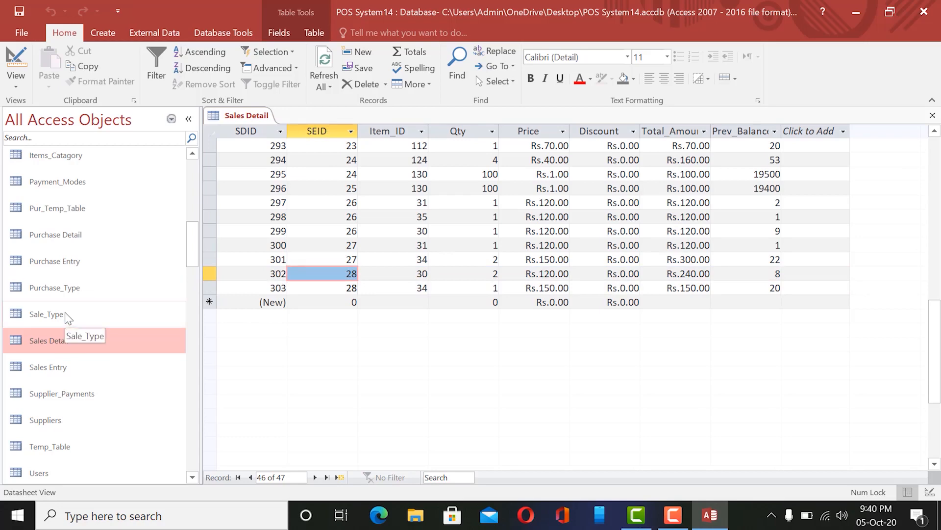
double_click(56, 368)
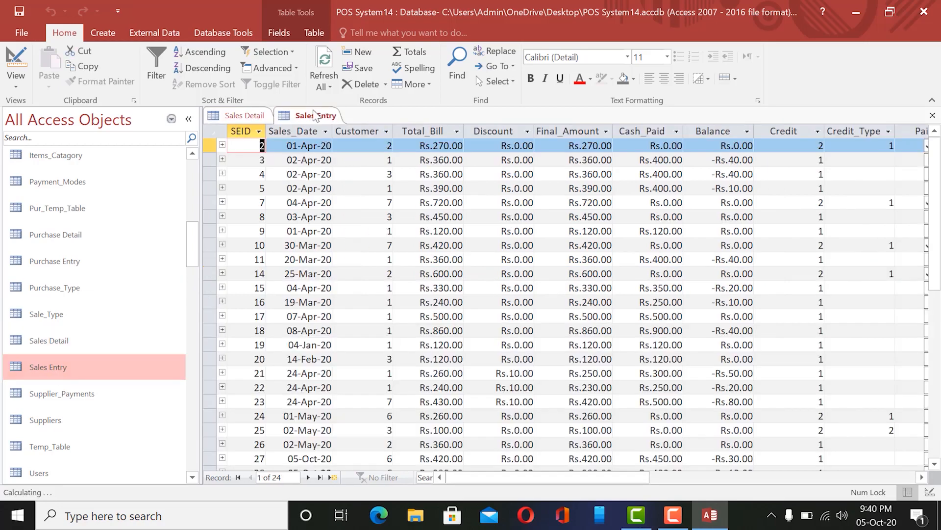
Highlight sale 28's SEID value, then bring the Sales Detail datasheet to the front.
scroll(241, 123, "down", 6)
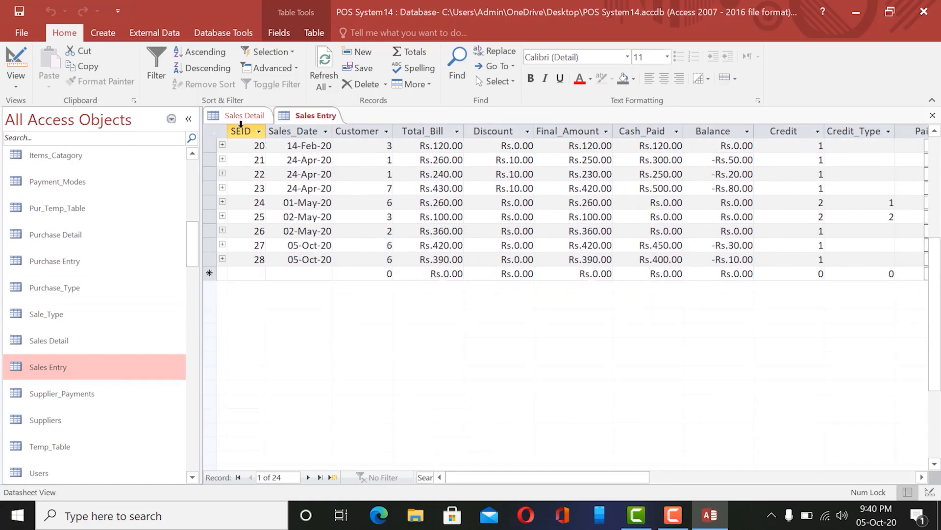
double_click(255, 259)
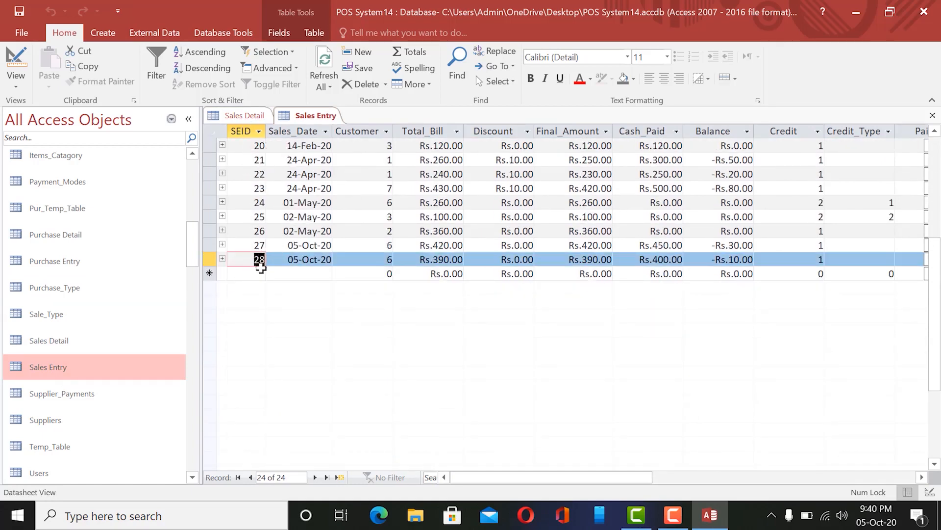
left_click(244, 115)
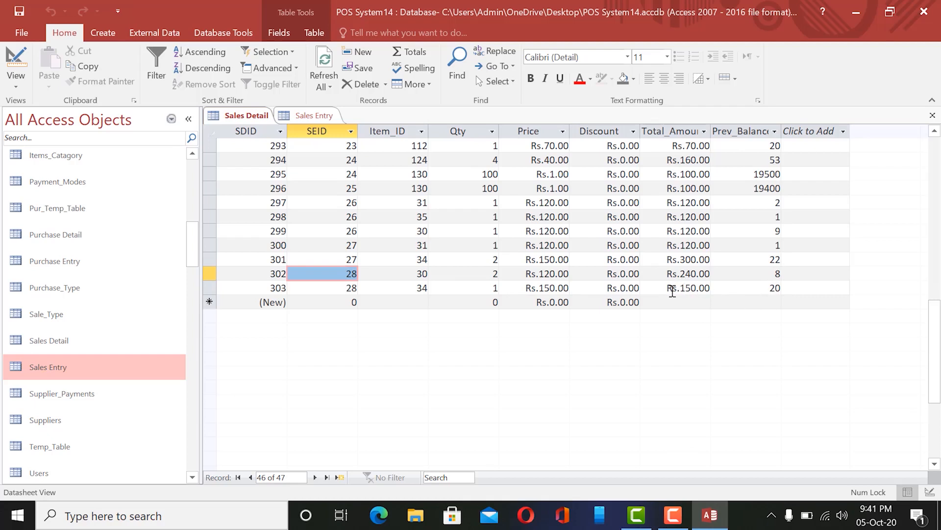
Select the SDID and SEID columns in Sales Detail and mark SEID 28 in records 302–303.
left_click(347, 286)
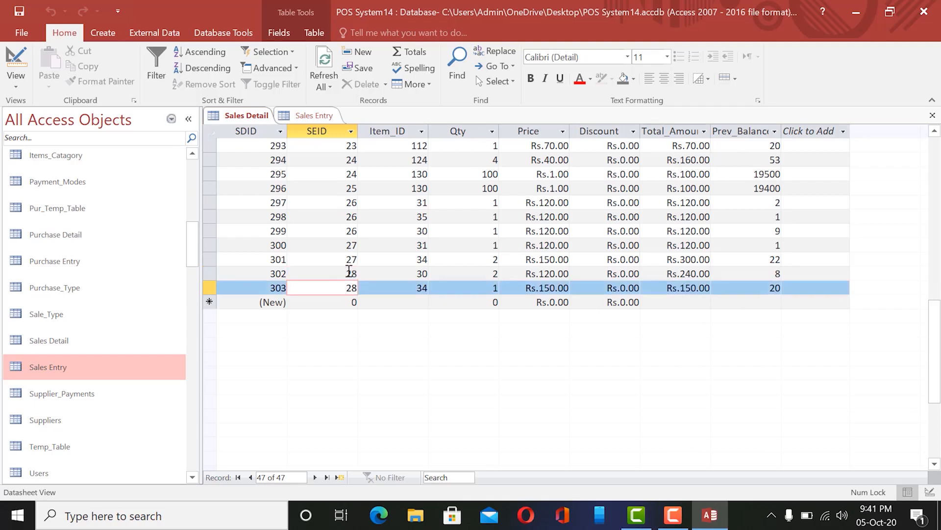
left_click(349, 272)
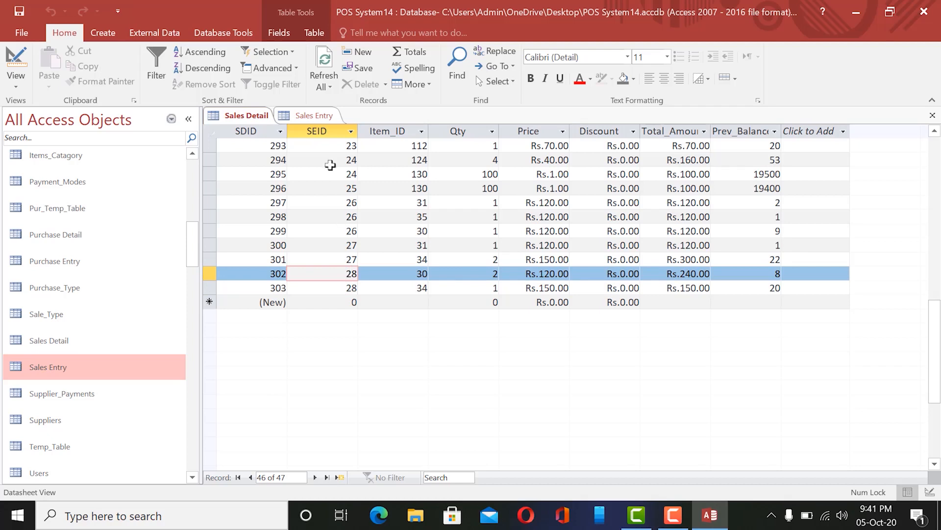
left_click(245, 130)
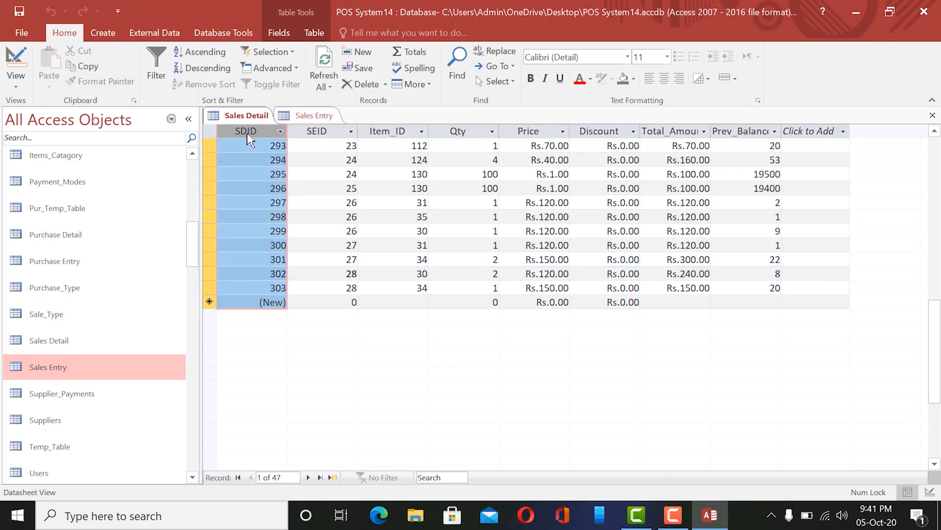
left_click(322, 130)
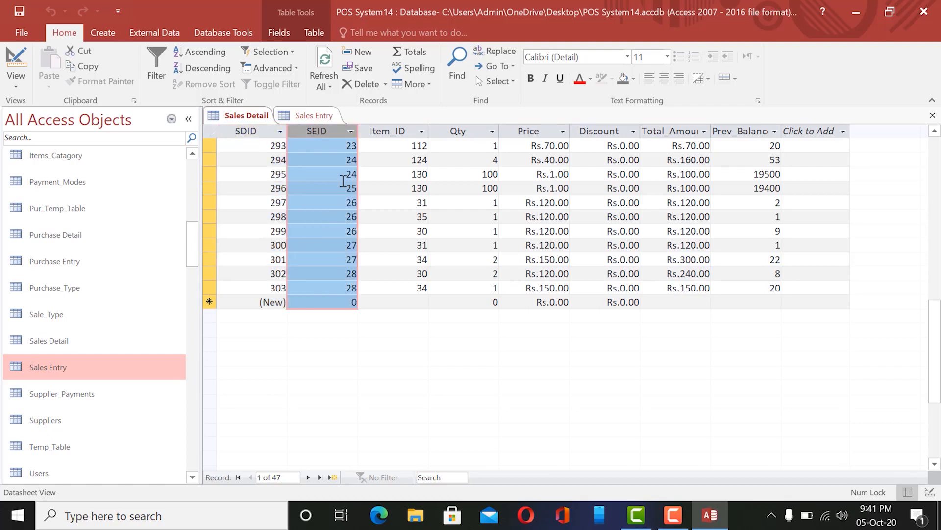
left_click(80, 356)
left_click(251, 130)
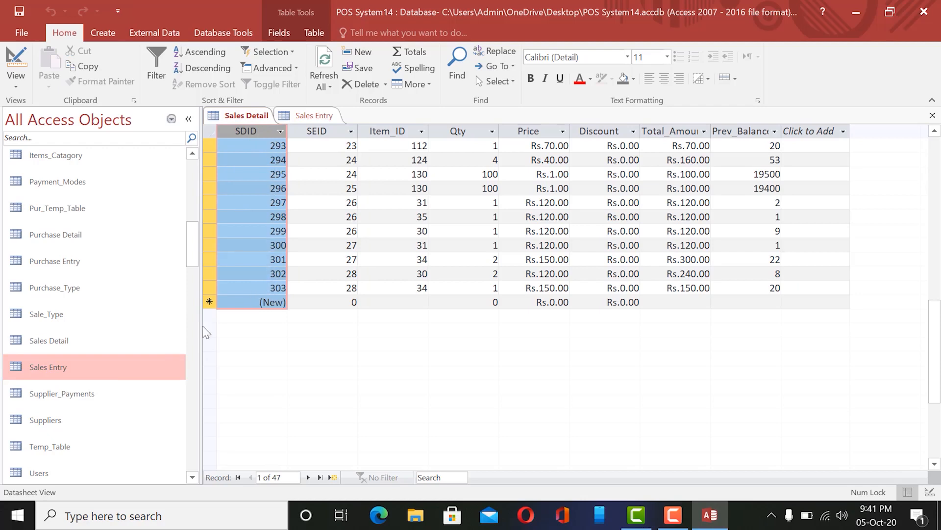
left_click(330, 129)
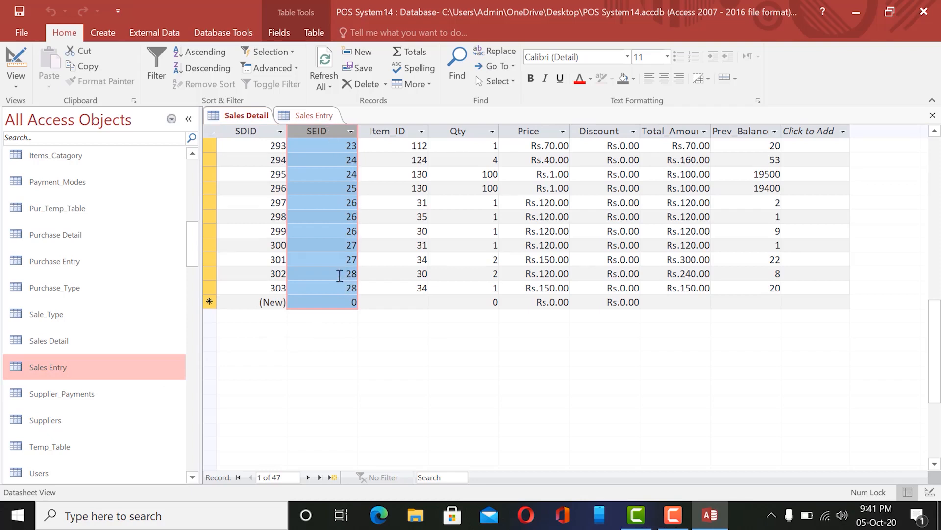
left_click(347, 274)
left_click_drag(349, 276, 370, 289)
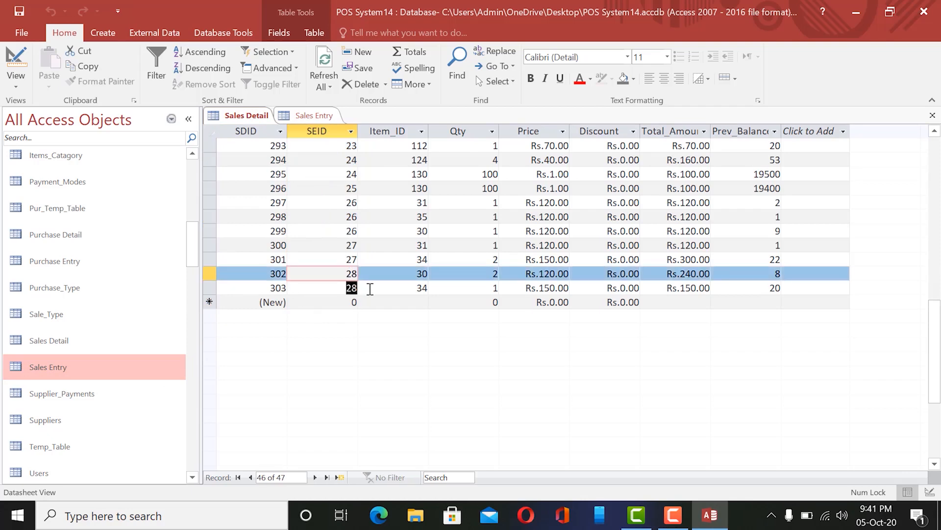
Return to Sales Entry and expand sale 28's subdatasheet.
left_click(328, 117)
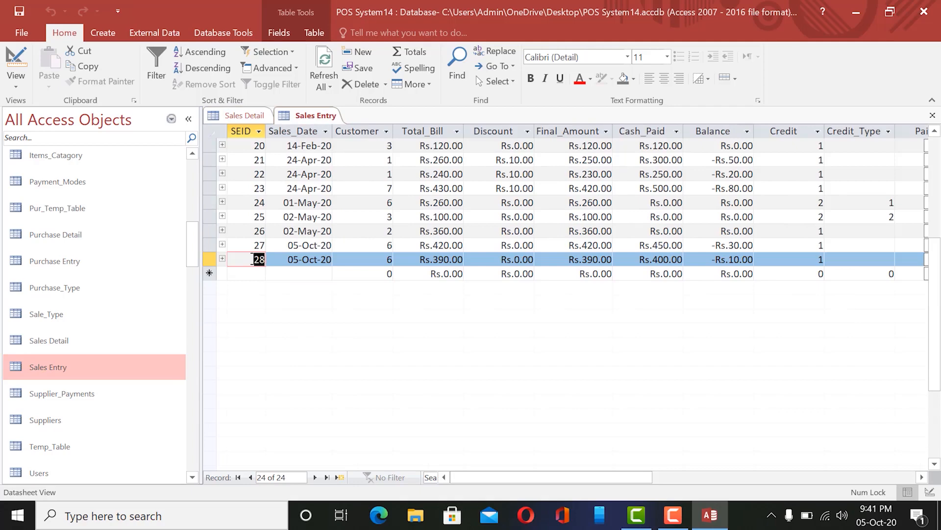
left_click(244, 117)
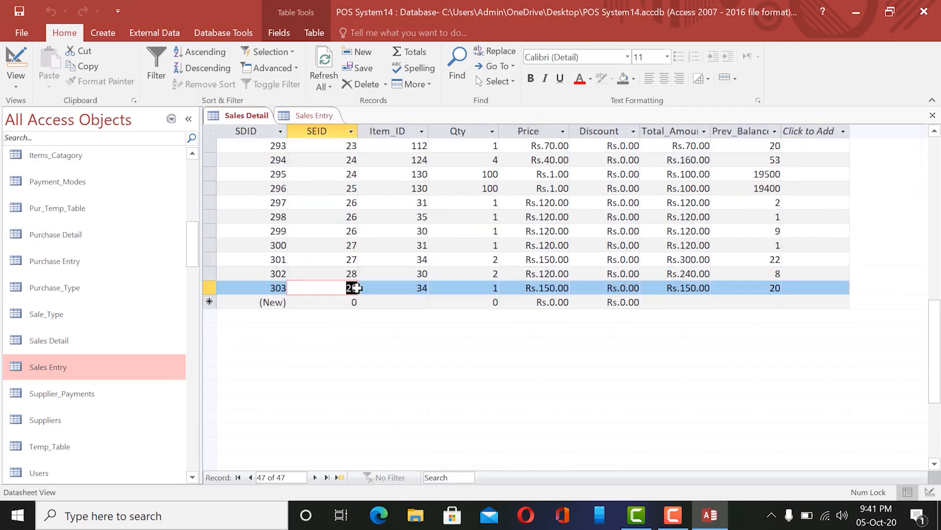
left_click(314, 117)
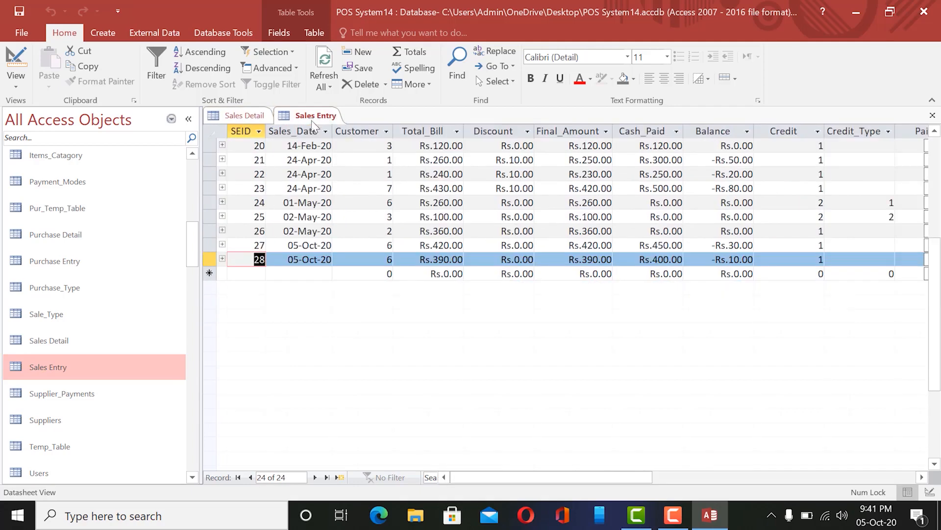
left_click(222, 258)
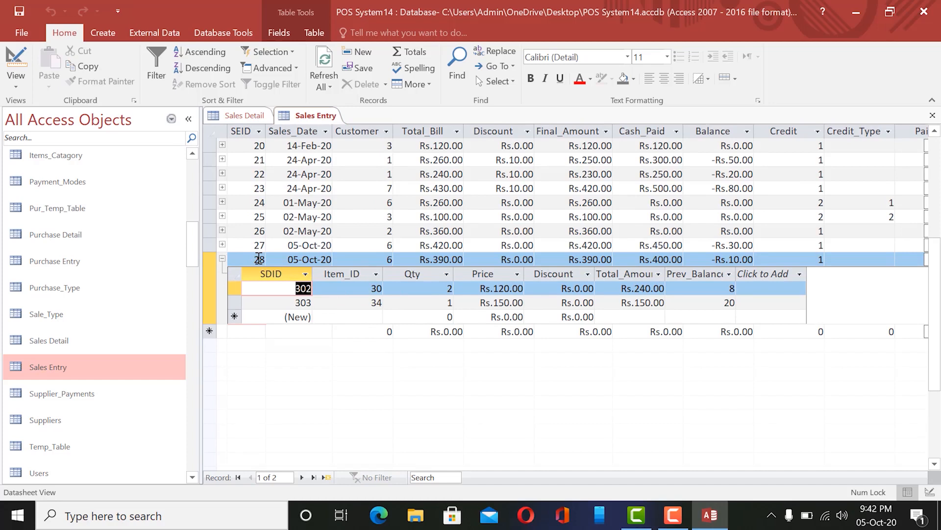
Expand sales 27 and 26 beside sale 28, then collapse all three subdatasheets.
left_click(222, 243)
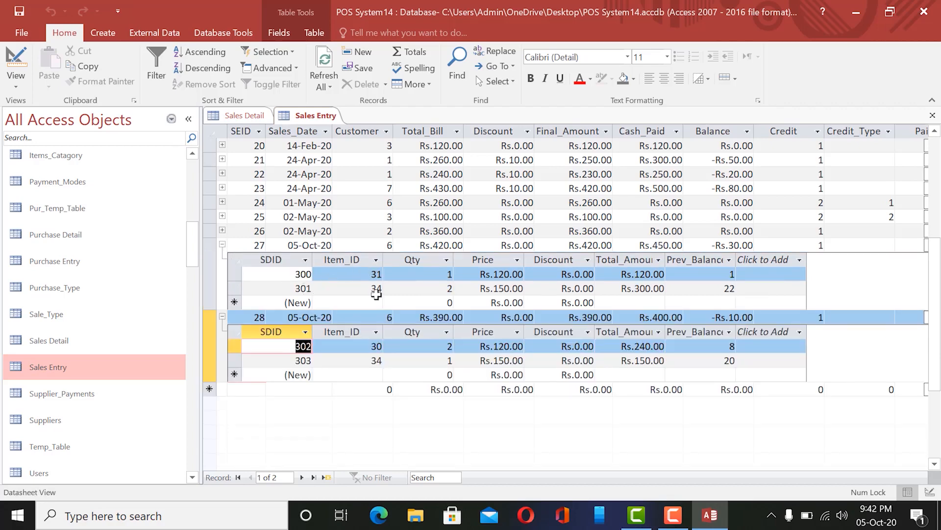
left_click(222, 229)
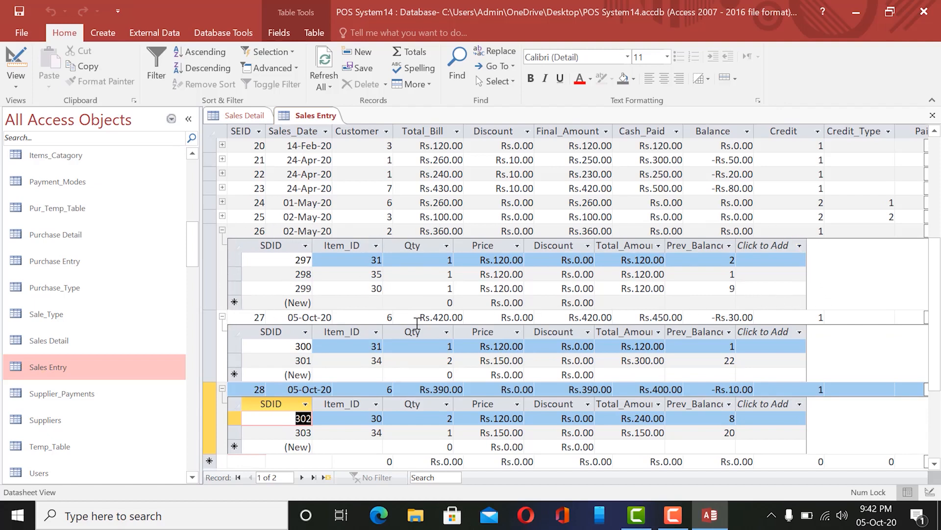
left_click(222, 230)
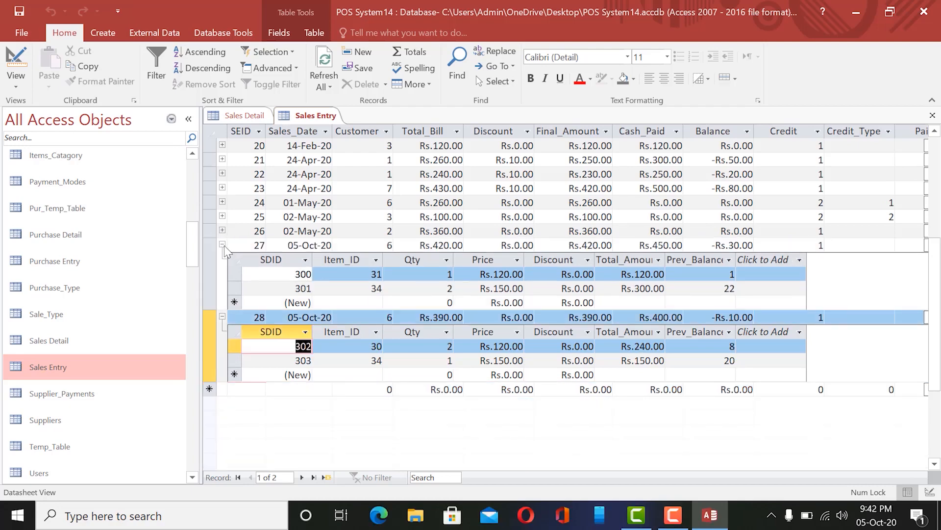
left_click(222, 246)
left_click(221, 258)
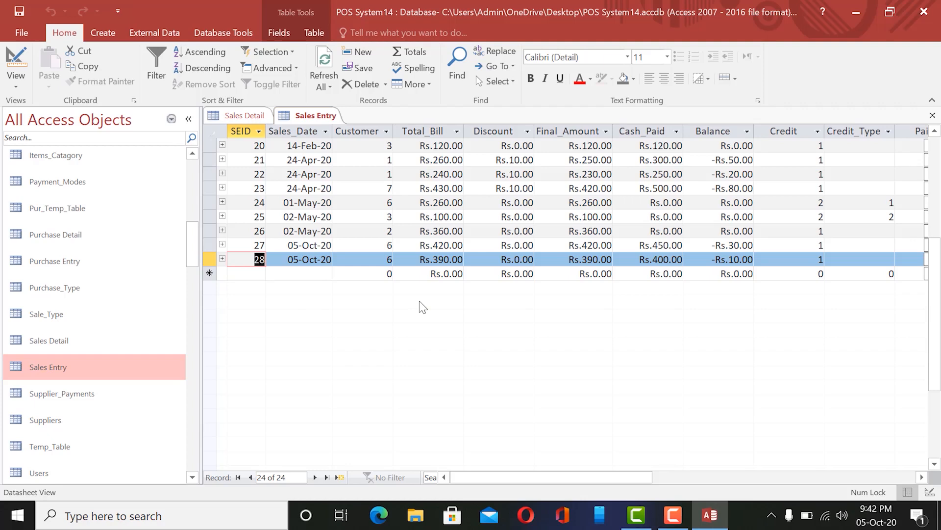
Re-expand sale 28 and compare it against the Sales Detail datasheet.
left_click(246, 114)
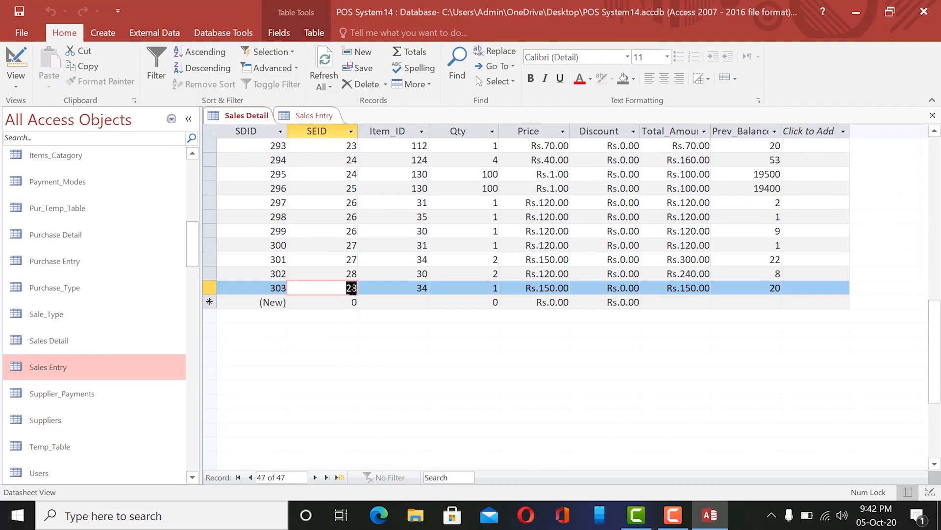
left_click(315, 116)
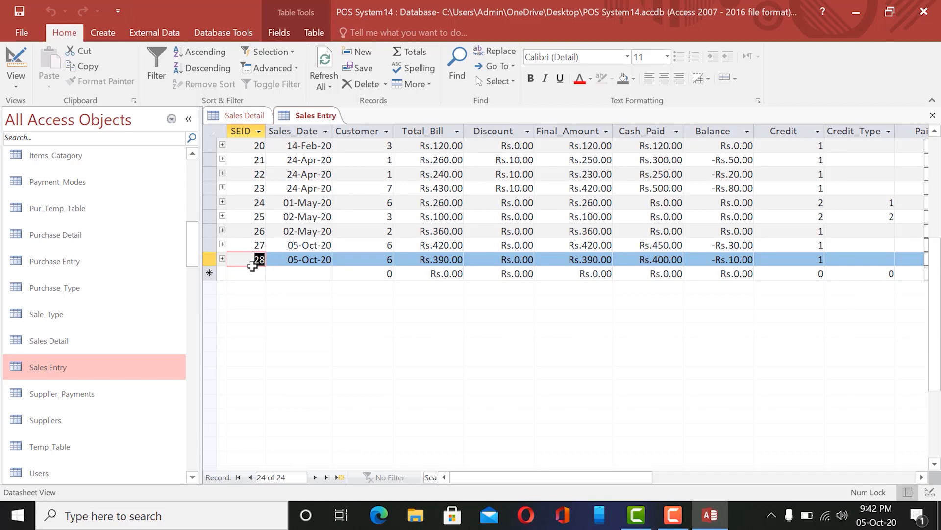
left_click(222, 258)
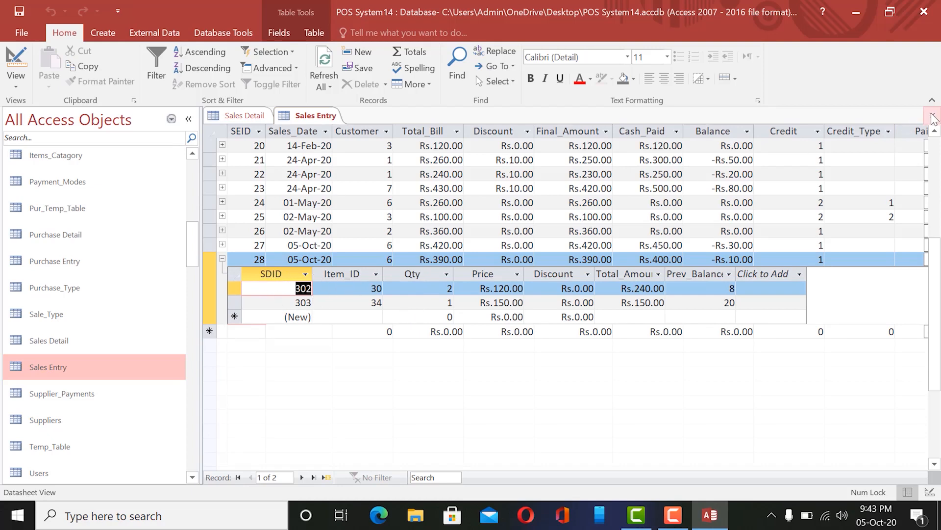
left_click(248, 117)
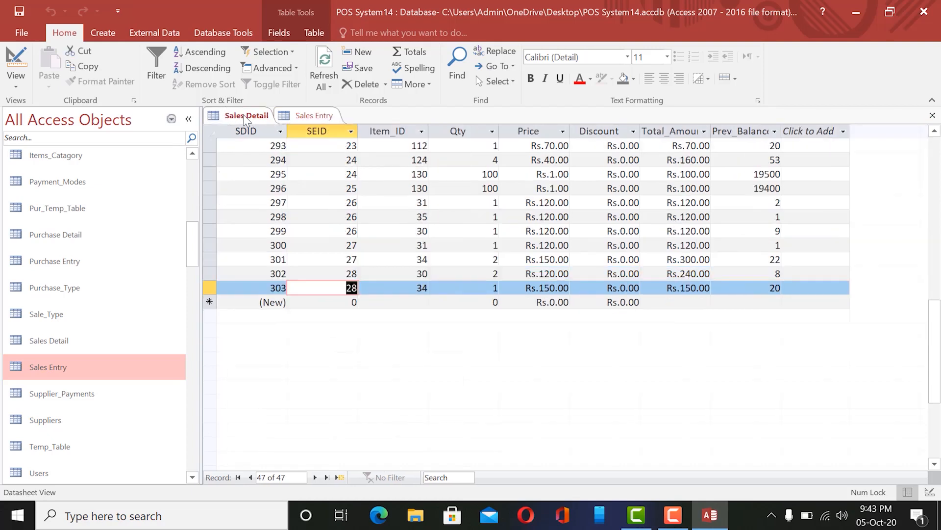
left_click(301, 116)
left_click(245, 116)
Close the Sales Detail and Sales Entry tables.
left_click(933, 114)
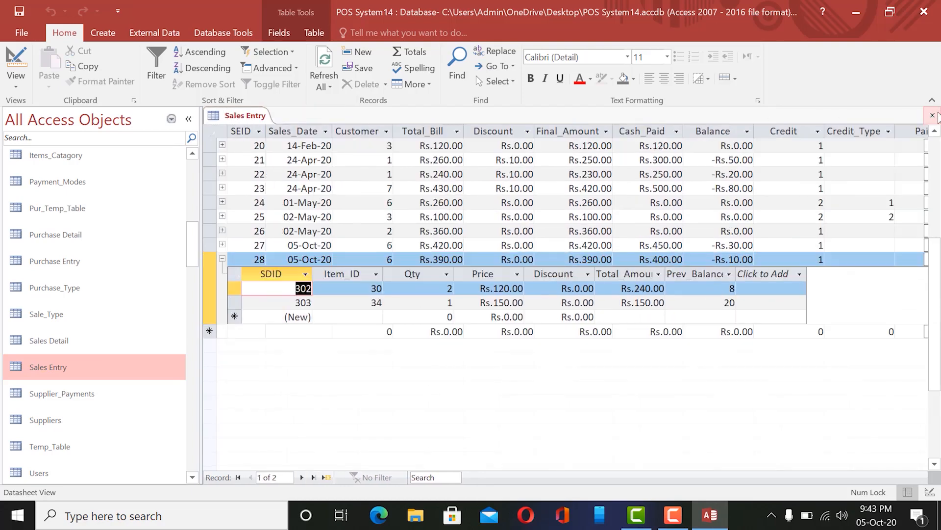
left_click(933, 116)
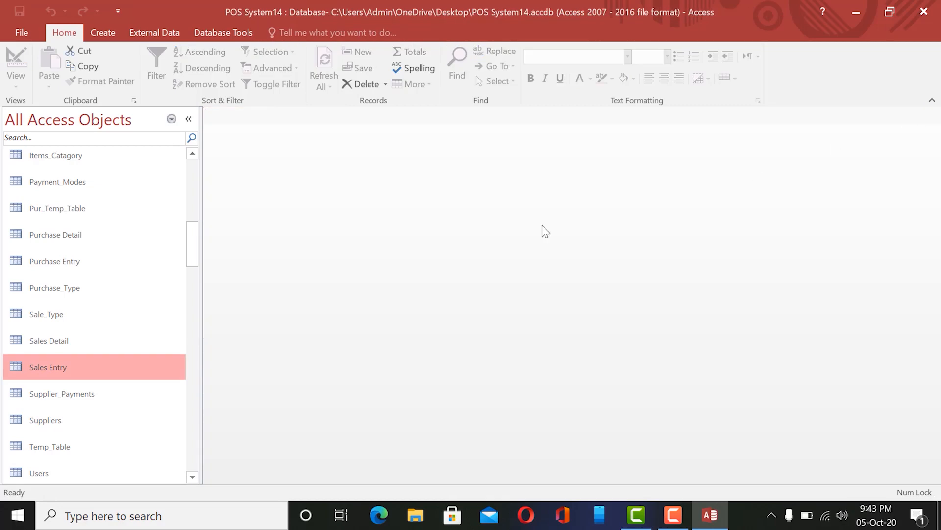
left_click(157, 33)
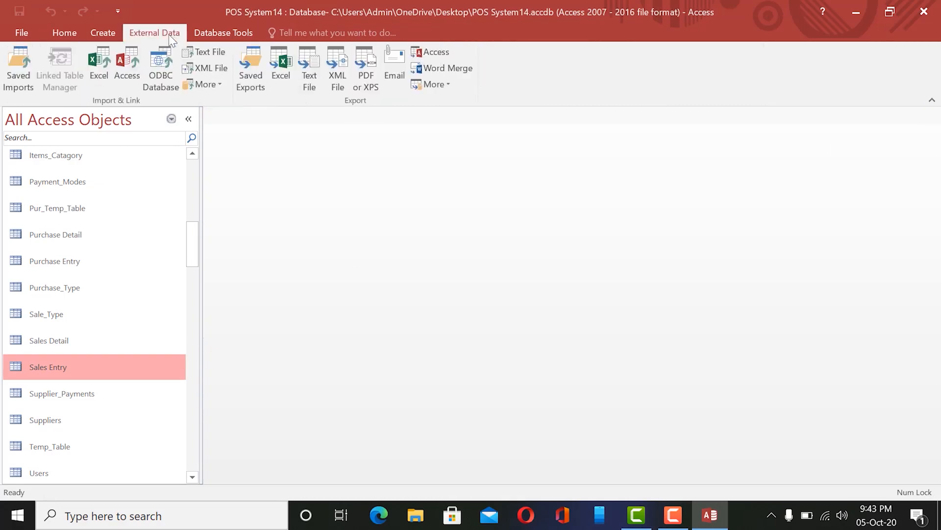
Open the Relationships diagram from the Database Tools ribbon.
left_click(235, 34)
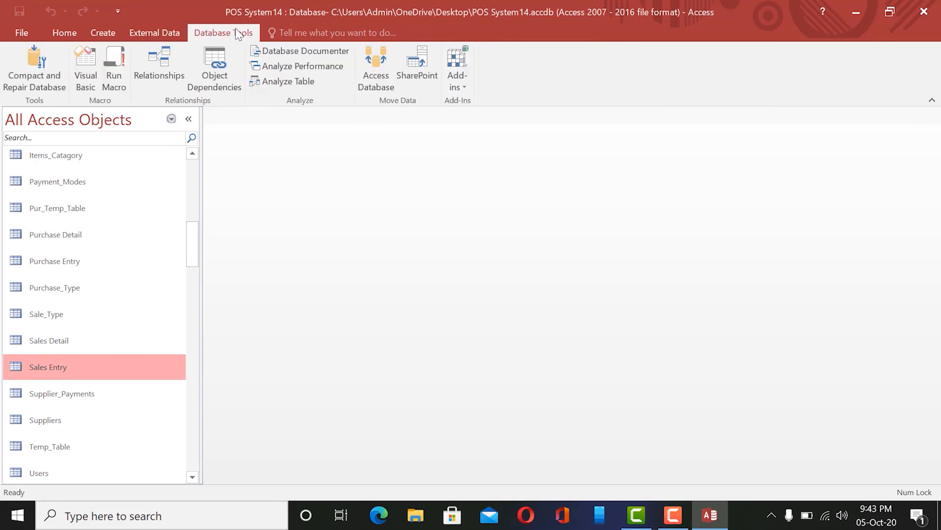
left_click(156, 62)
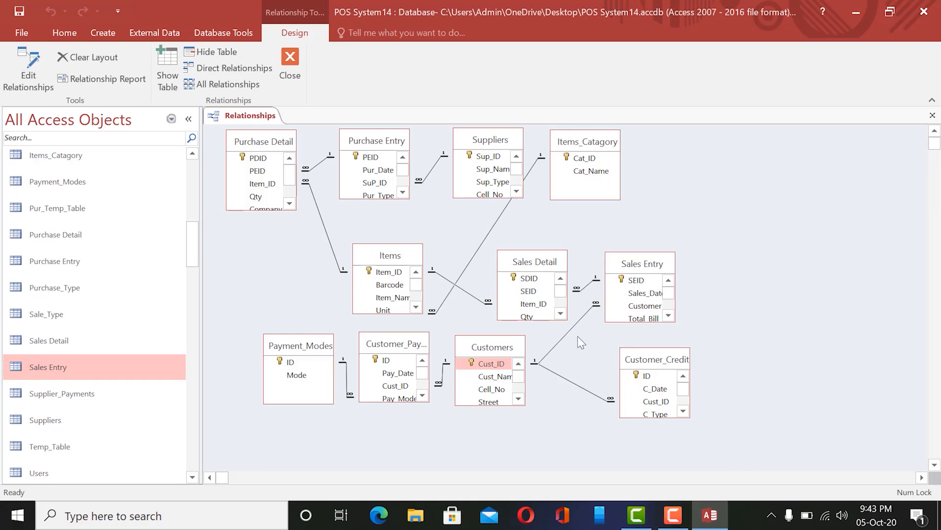
Move Sales Entry top right, enlarge it to list all fields, and place Sales Detail beside it.
left_click_drag(640, 266, 841, 159)
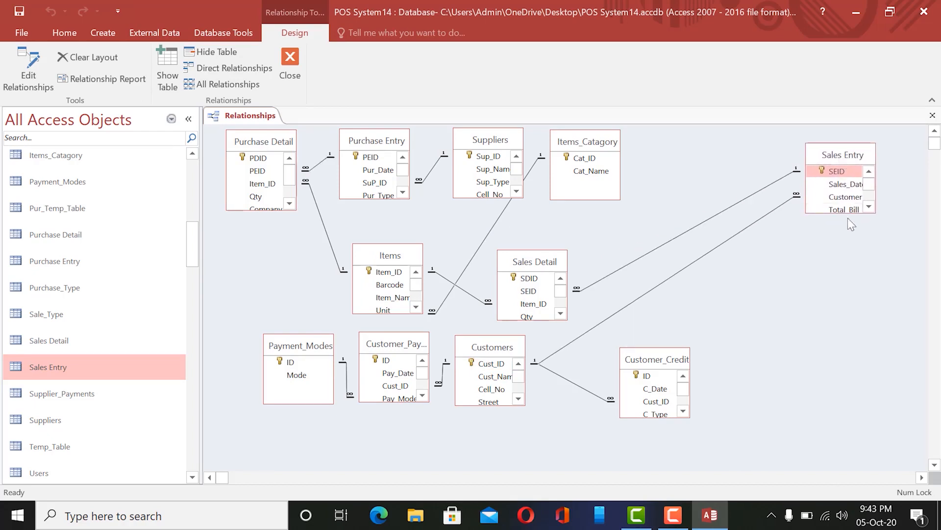
left_click(870, 207)
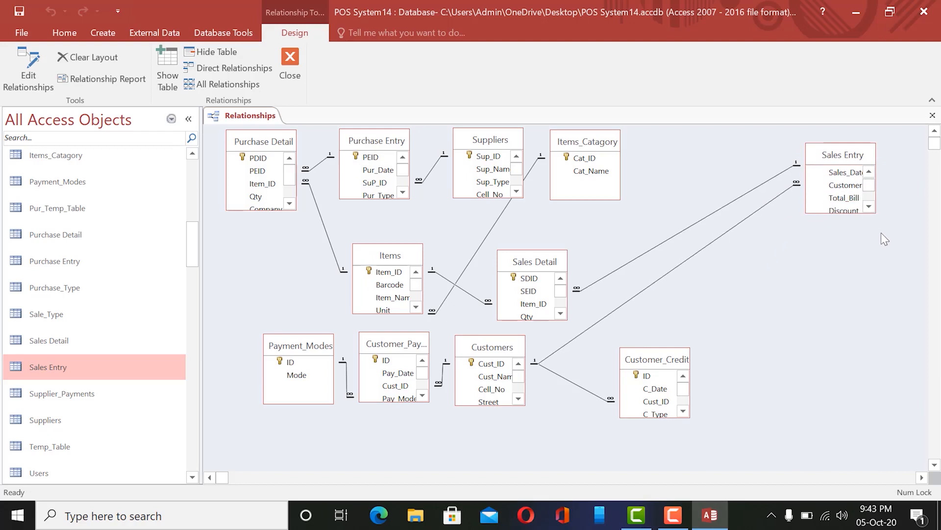
left_click(870, 207)
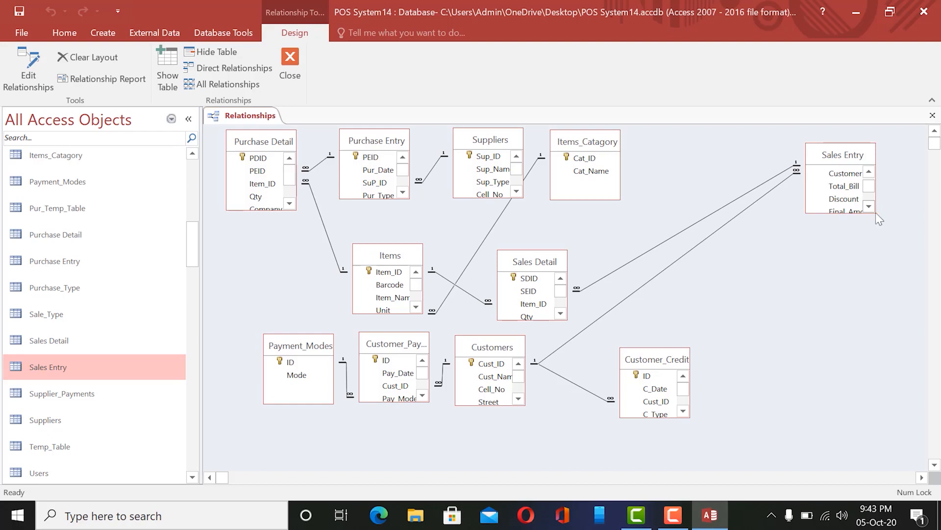
left_click_drag(876, 213, 917, 351)
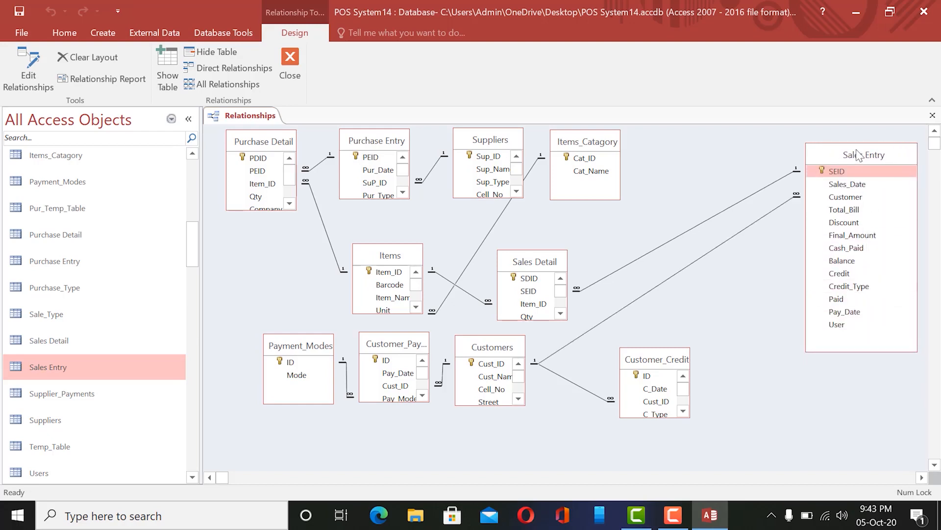
left_click_drag(857, 152, 814, 147)
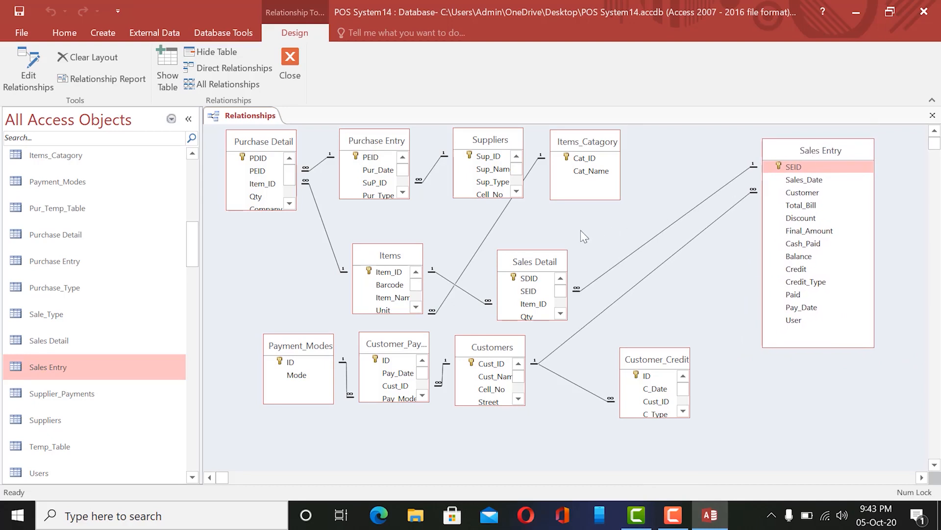
left_click_drag(532, 260, 676, 144)
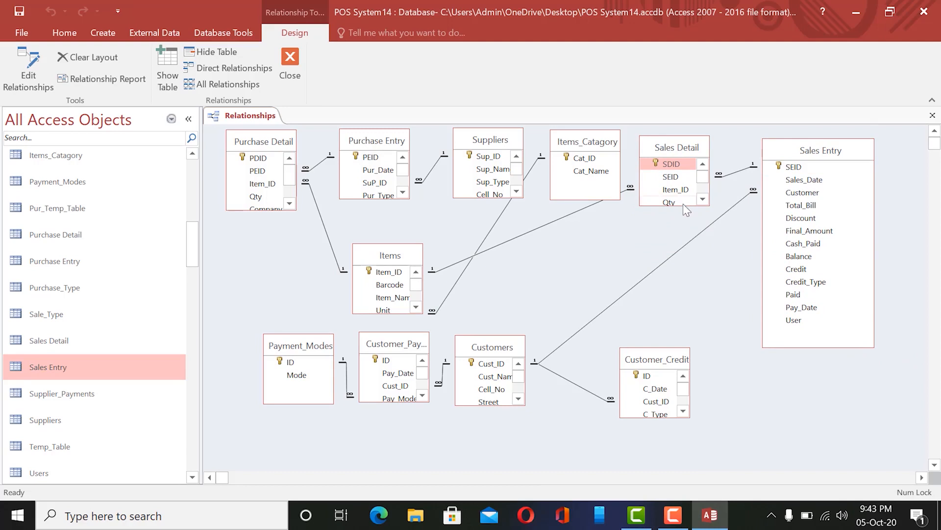
Enlarge Sales Detail to show all fields and reposition both table boxes side by side.
left_click_drag(683, 205, 705, 302)
left_click_drag(809, 154, 844, 180)
left_click(839, 199)
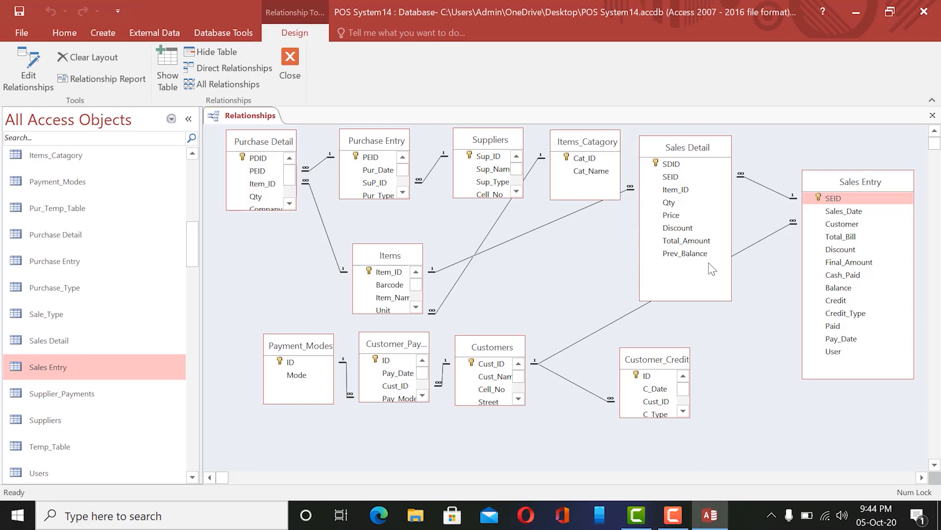
left_click_drag(692, 148, 688, 174)
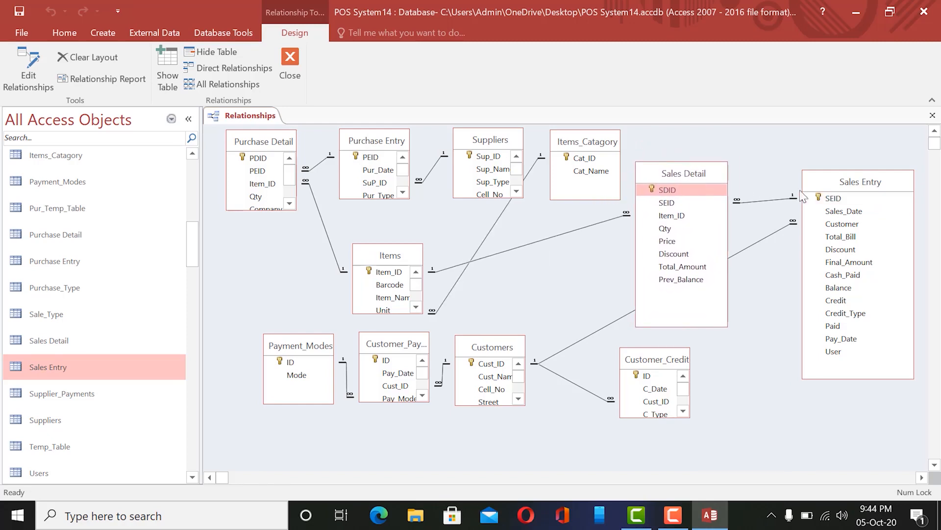
Link SEID from Sales Entry to Sales Detail, then close the Relationships window.
left_click(836, 199)
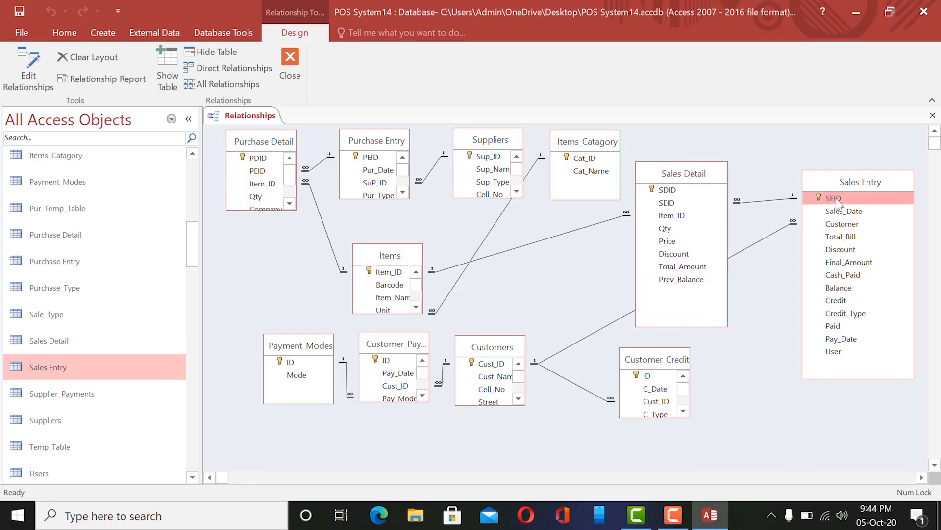
left_click_drag(836, 198, 671, 211)
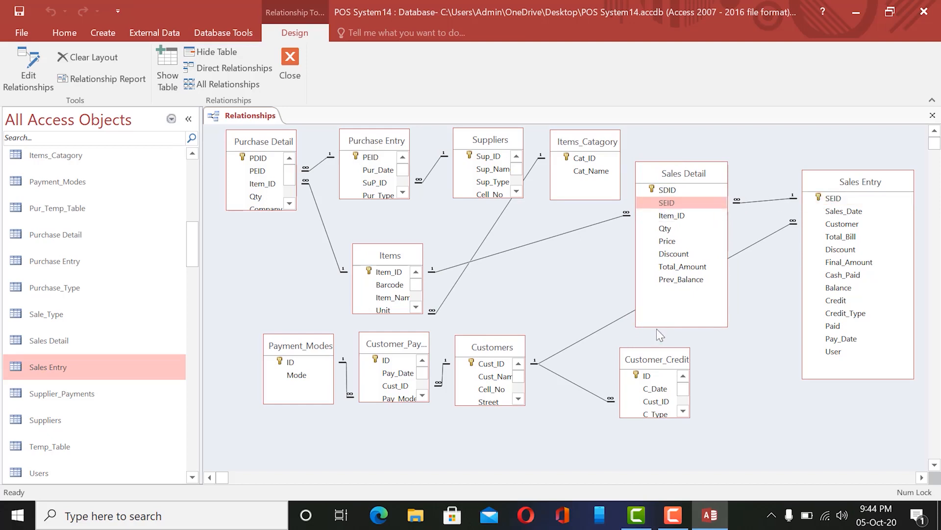
left_click(290, 62)
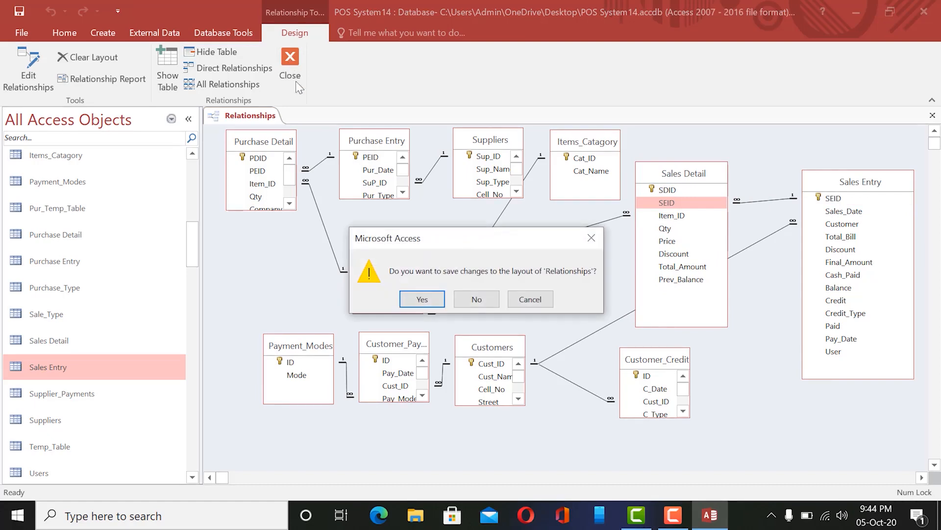
Discard the layout changes, create and close a blank Table1, then minimize Access.
left_click(477, 299)
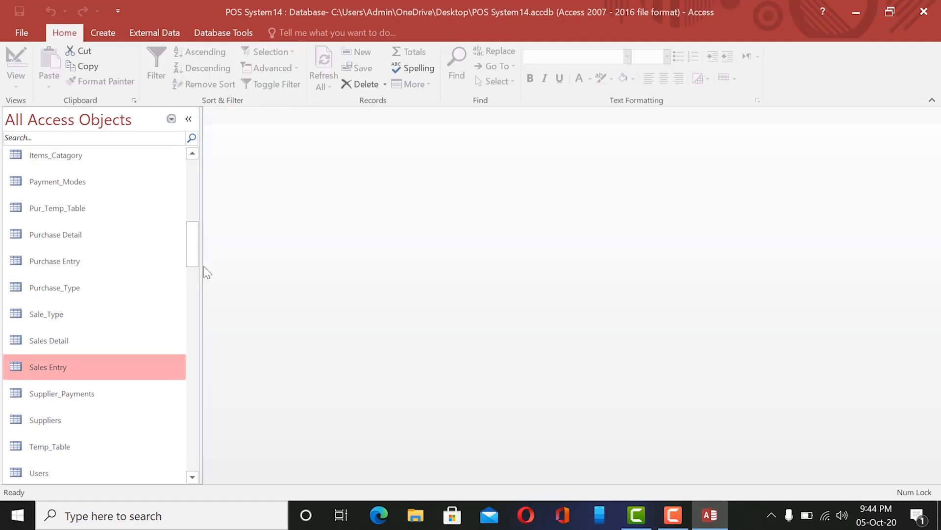
left_click_drag(192, 251, 196, 167)
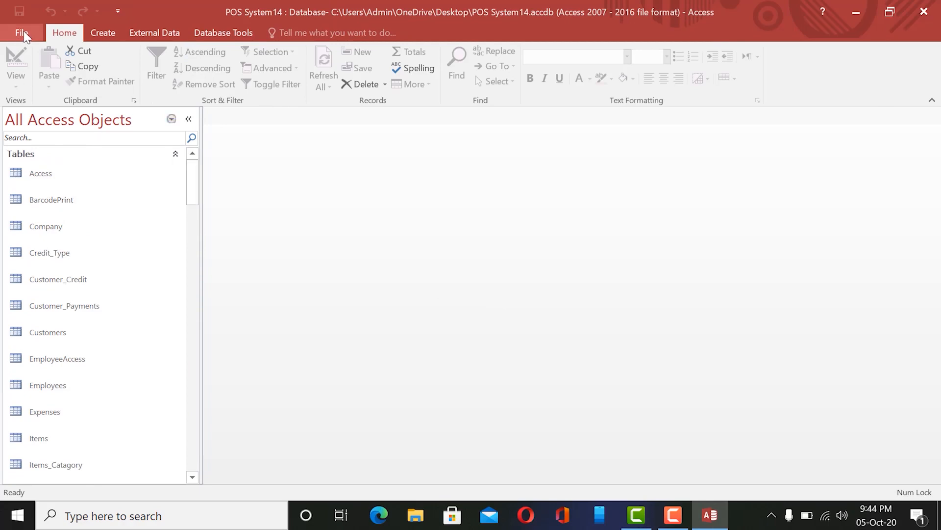
left_click(109, 30)
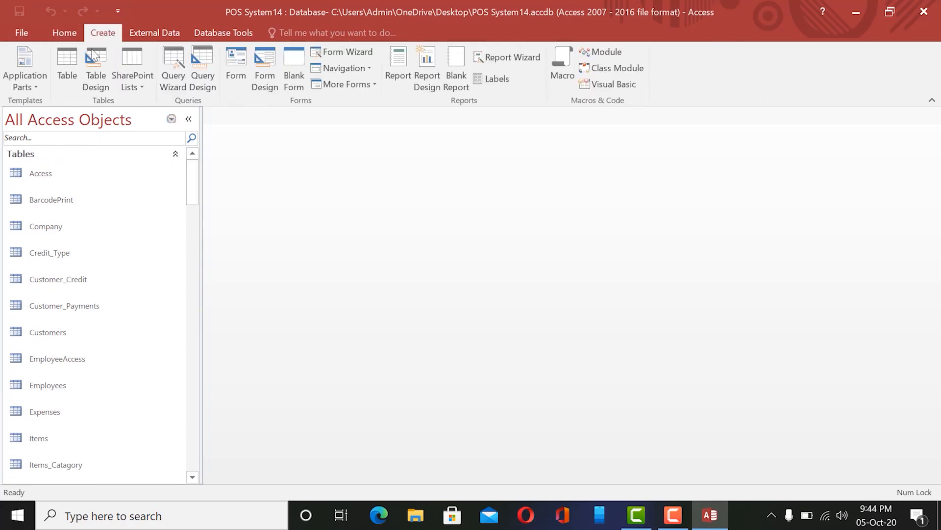
left_click(67, 65)
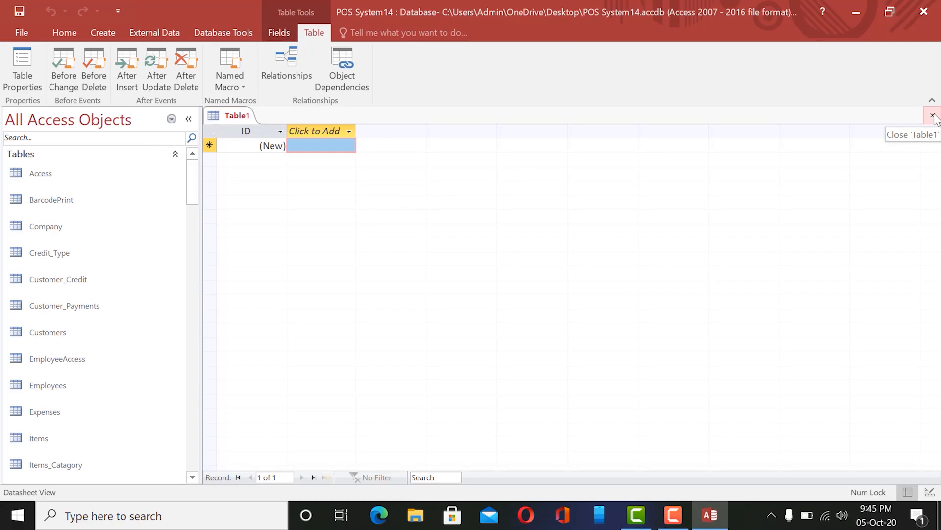
left_click(933, 116)
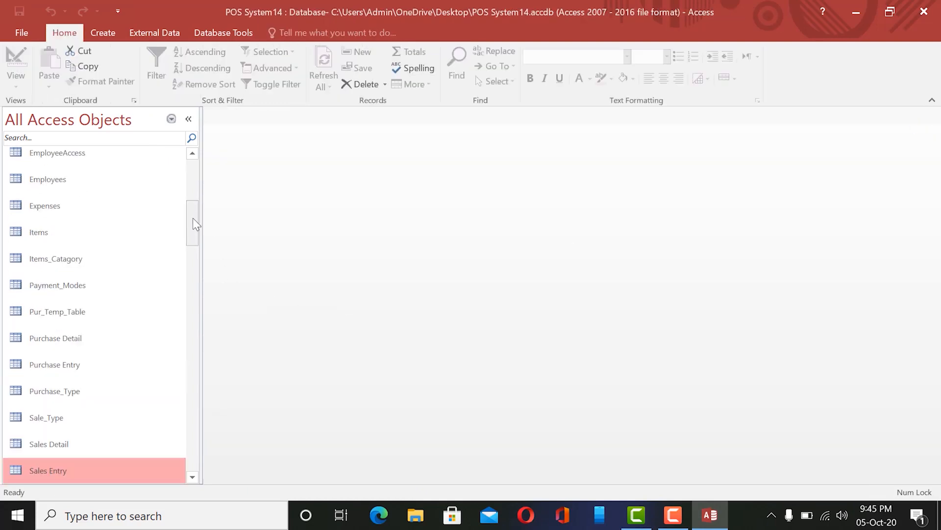
mouse_move(193, 218)
left_mouse_down()
mouse_move(193, 249)
mouse_move(195, 233)
left_mouse_up()
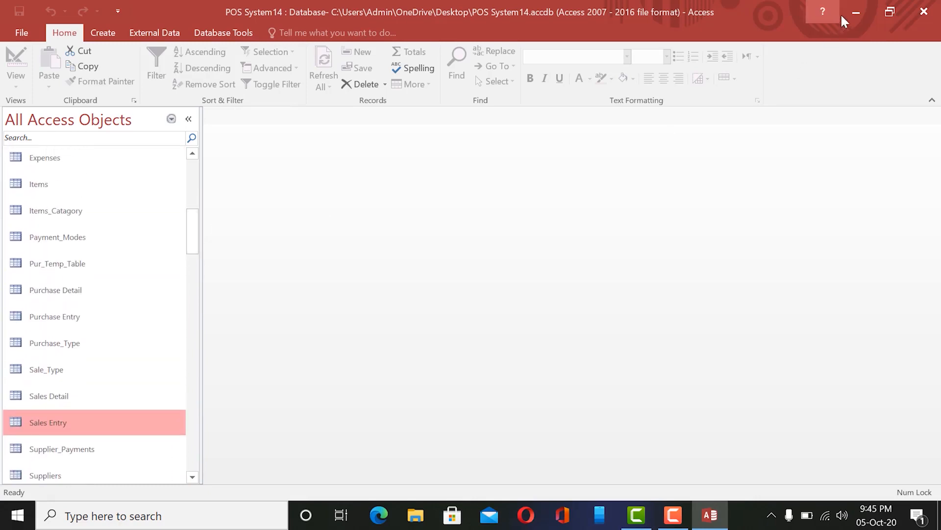
left_click(853, 9)
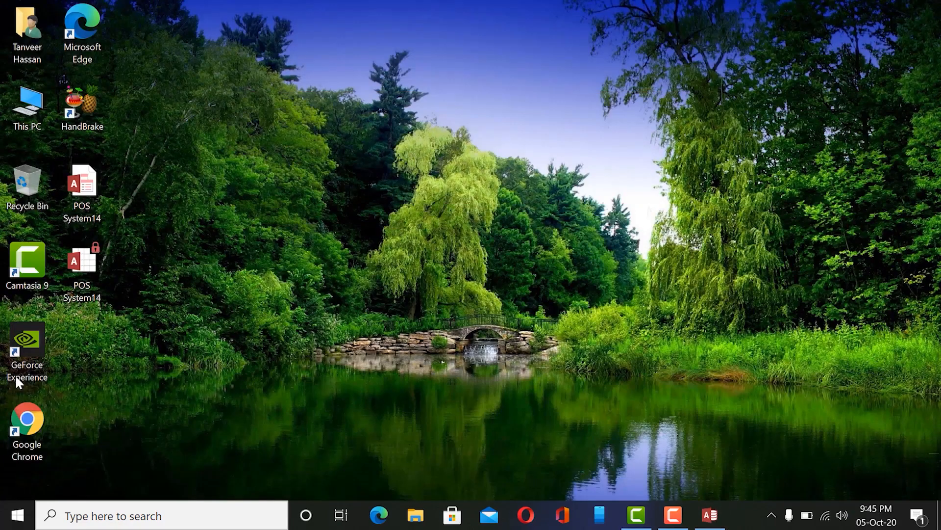
Launch Excel 2016 from a Start menu search for 'exc' and open a blank workbook.
left_click(17, 515)
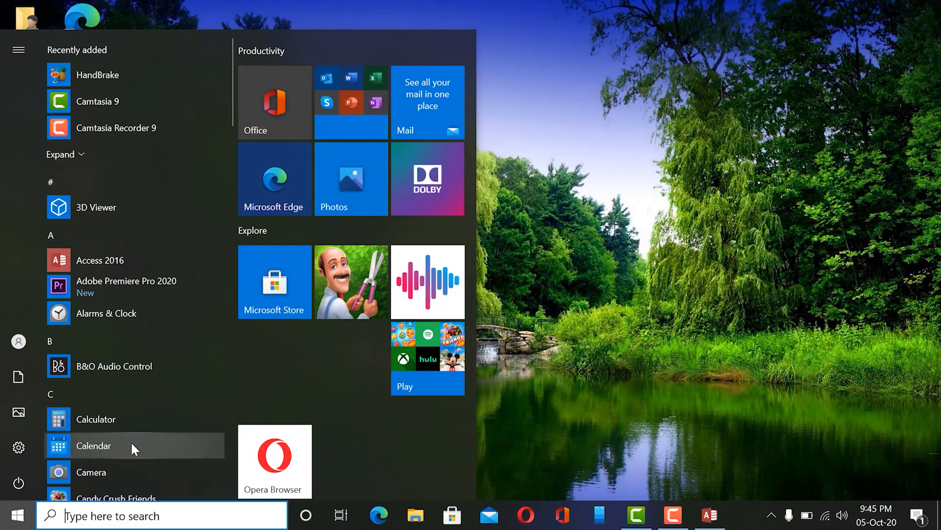
type("exc")
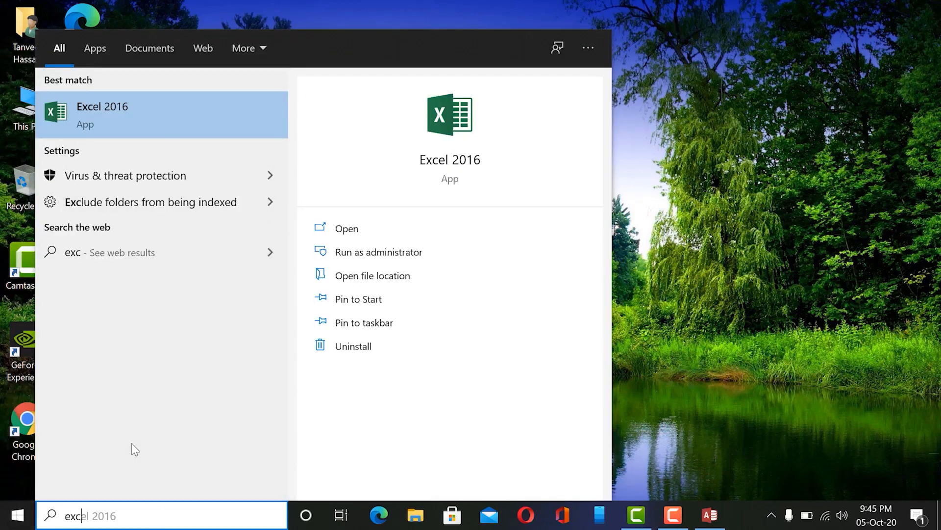
left_click(178, 111)
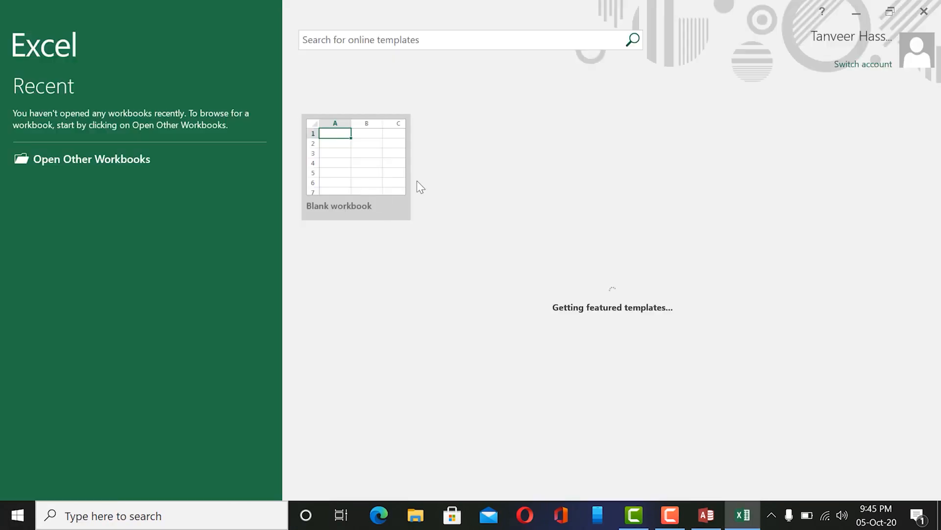
left_click(362, 163)
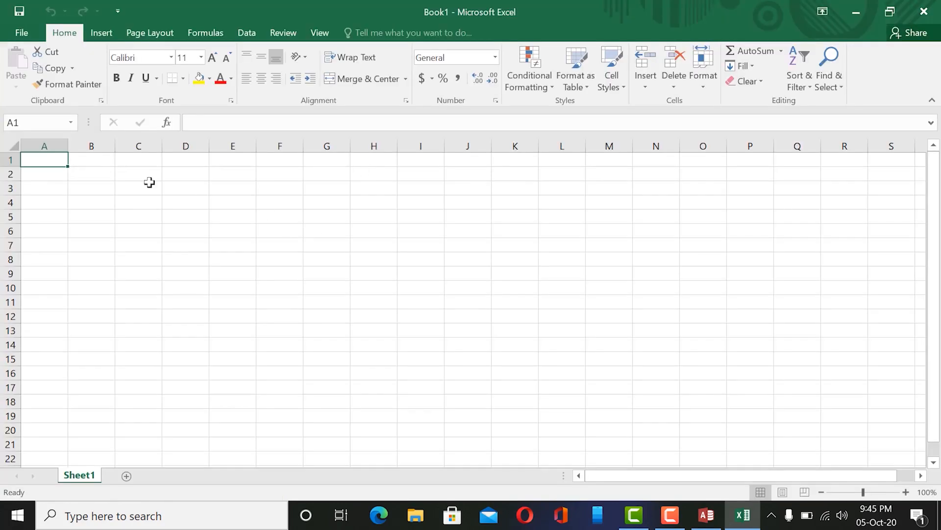
Widen column A and enter row 2: ID 1, a first name, a surname and 'hoNo'.
left_click_drag(69, 147, 464, 145)
left_click(123, 177)
left_click(73, 174)
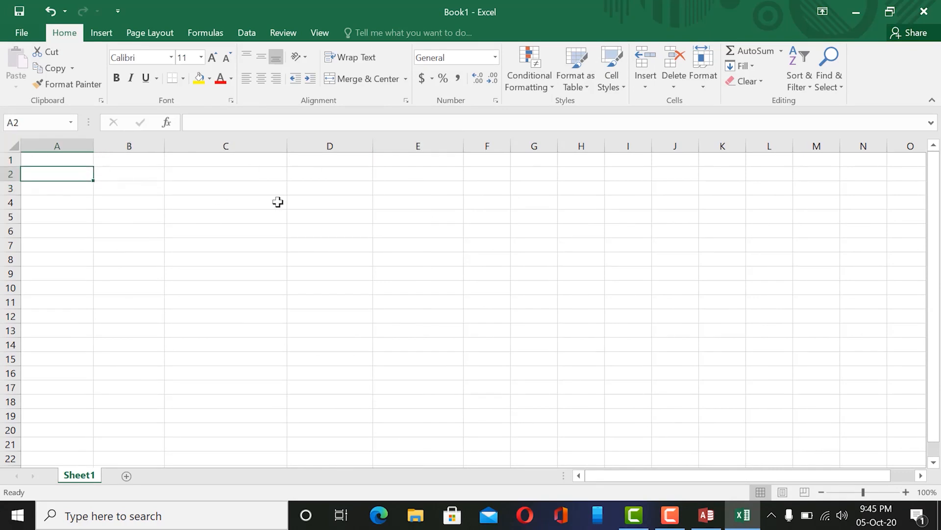
type("1")
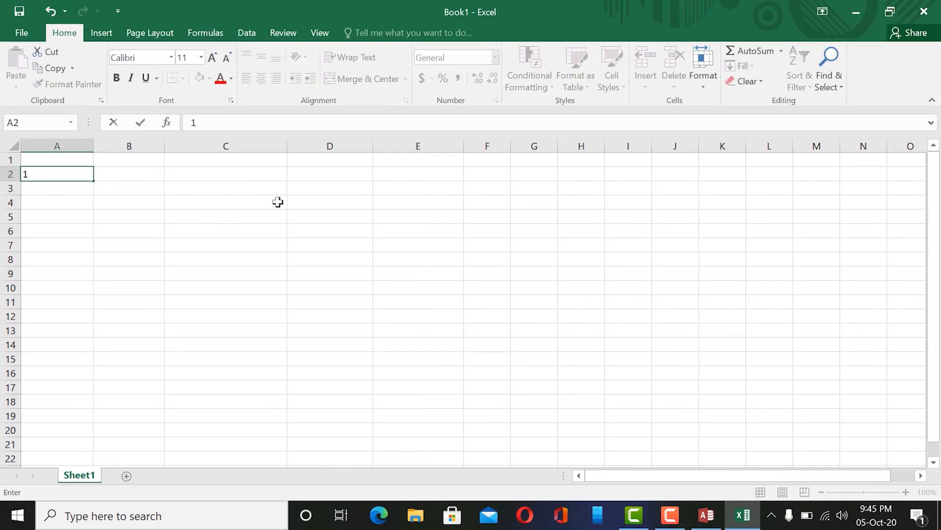
key("Tab")
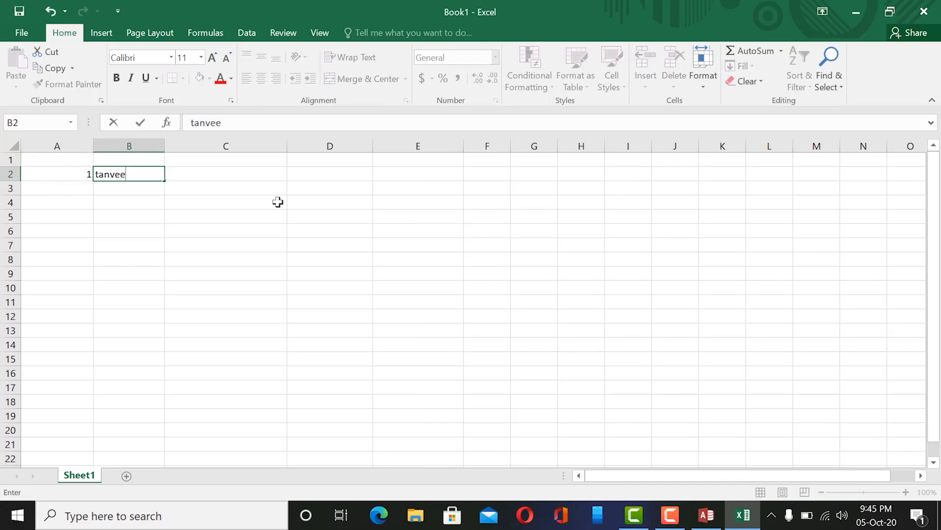
key("Tab")
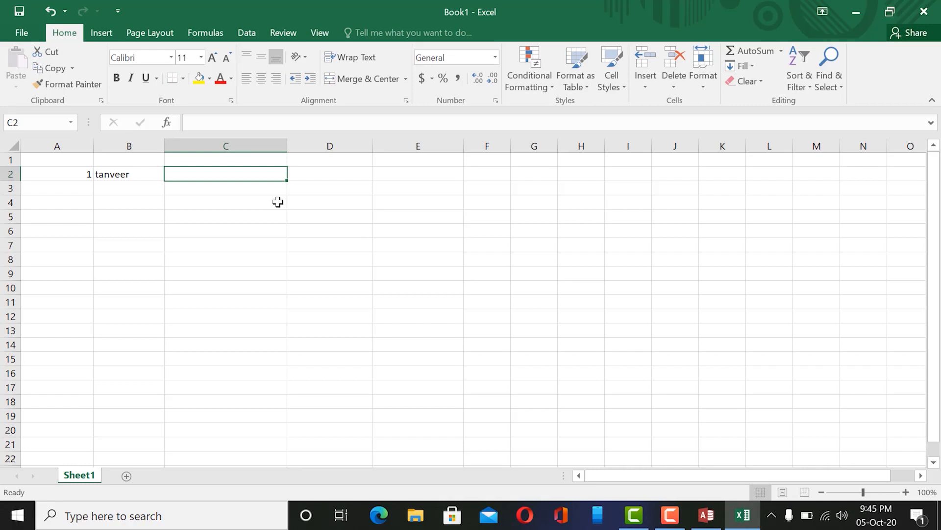
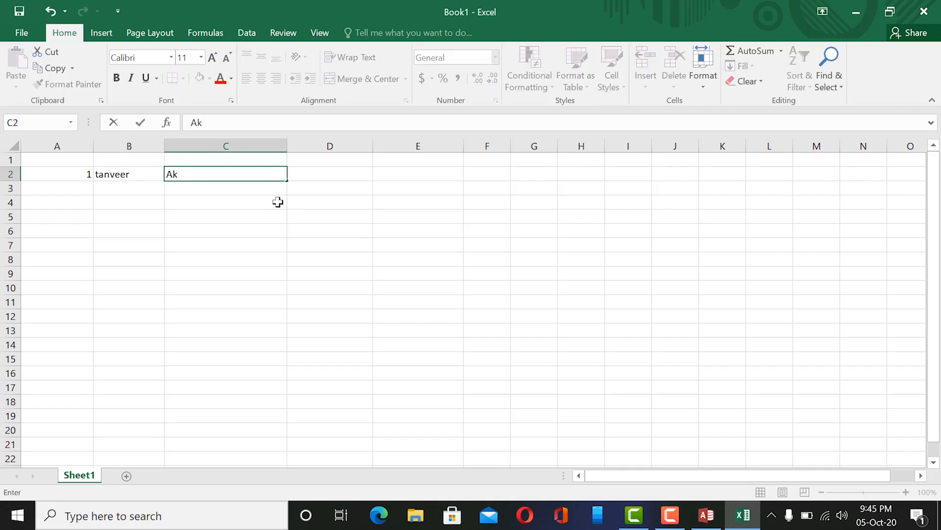
key("Tab")
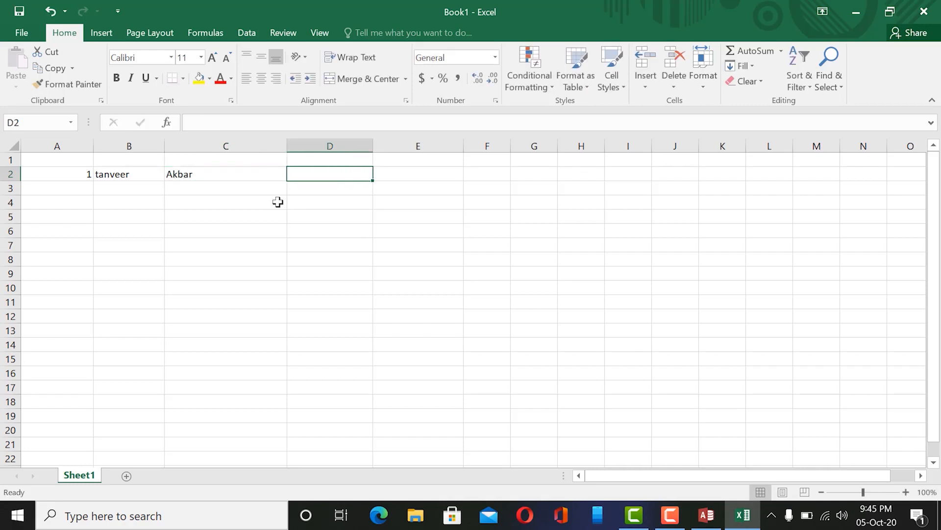
type("h")
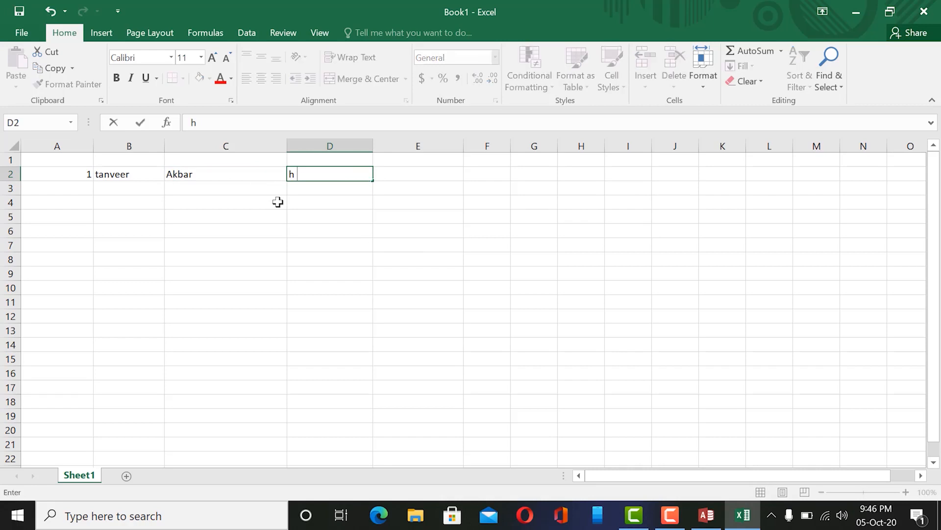
type("oNo")
key("Tab")
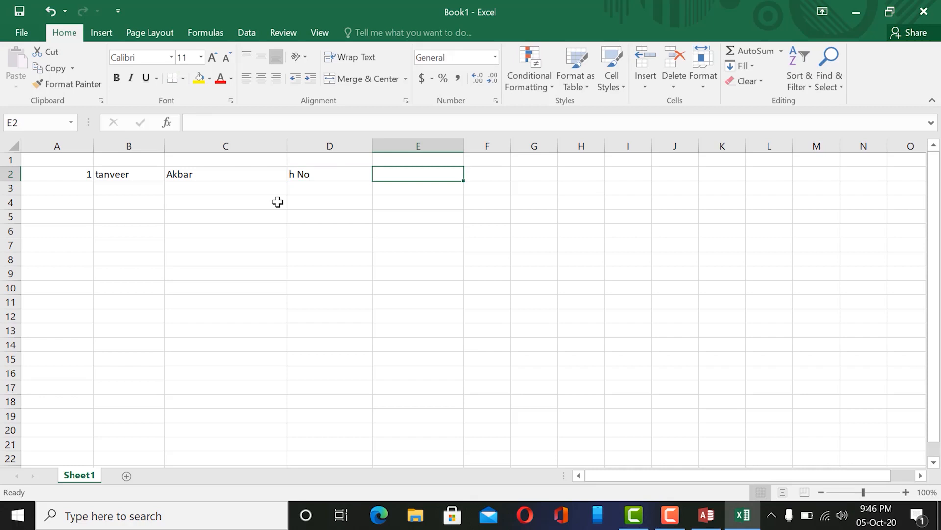
Enter row 3: ID 2, a first name, a surname and 'lakdjf' in D3.
key("Left")
key("Left")
key("Down")
key("Home")
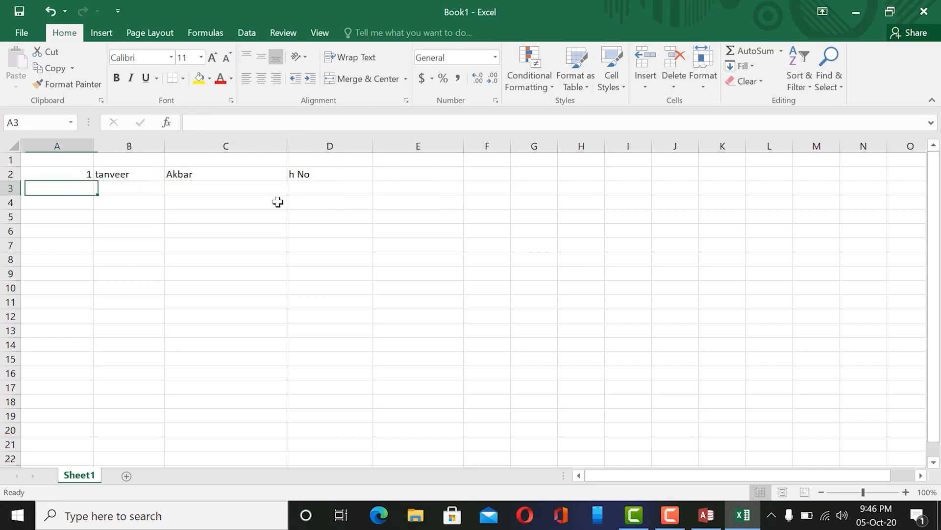
type("2")
key("Tab")
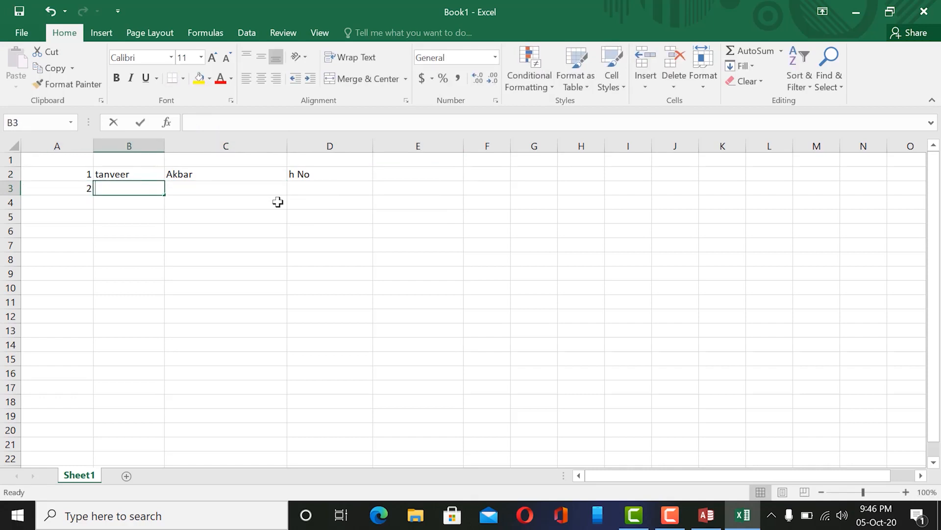
key("Tab")
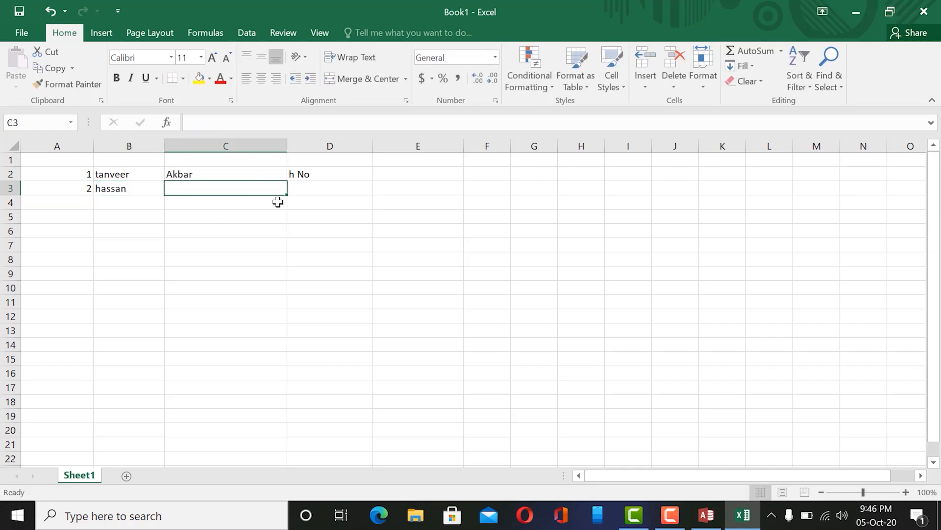
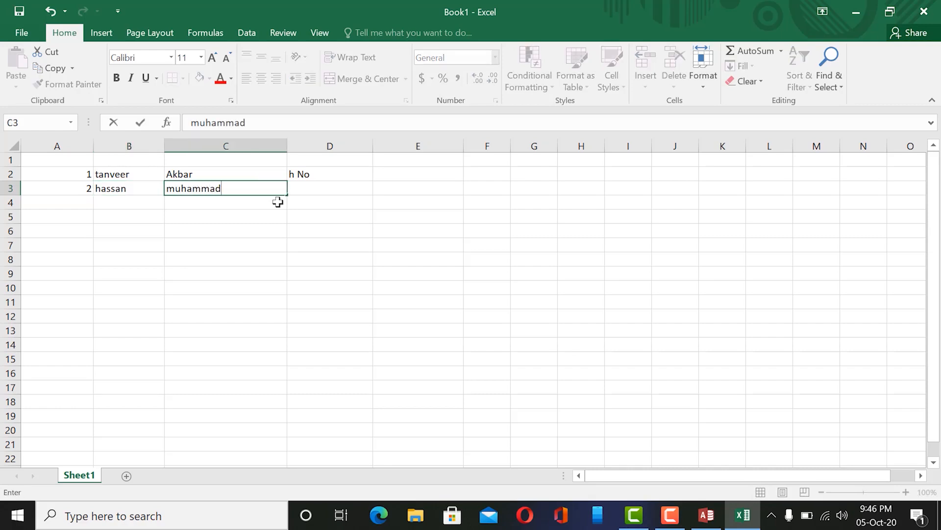
key("Tab")
type("lakdjf")
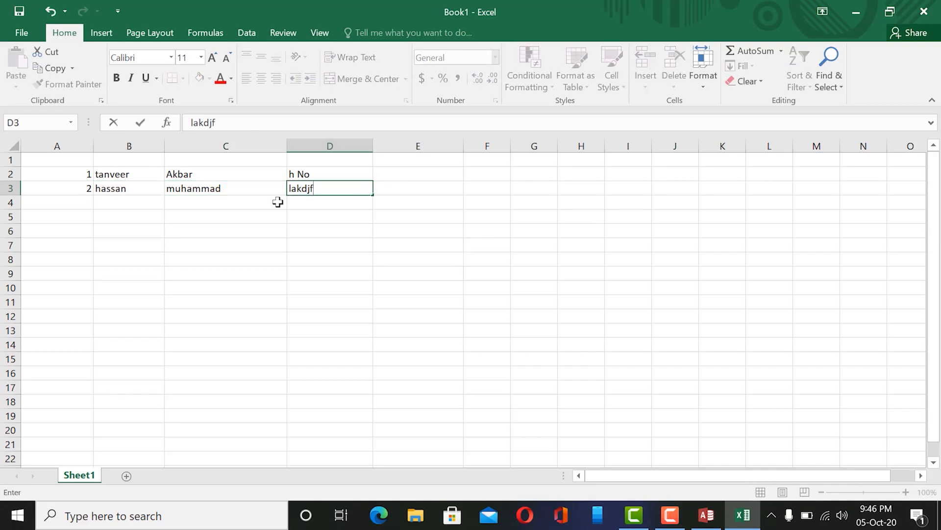
left_click(278, 202)
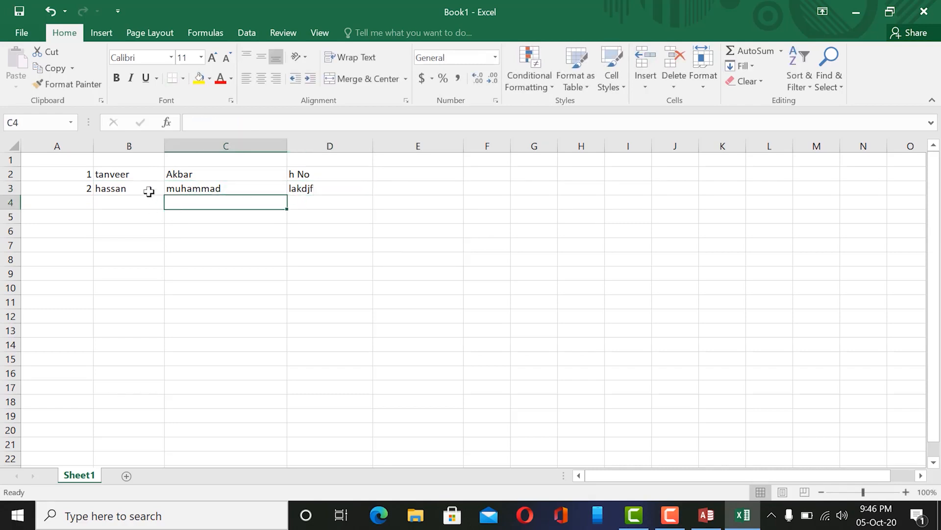
left_click(111, 172)
left_click(102, 190)
left_click(81, 189)
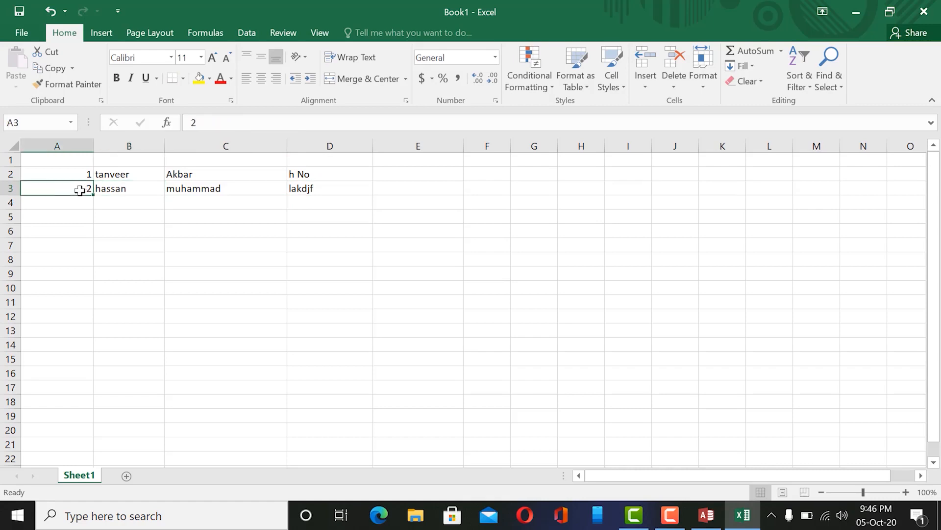
Narrow column A to fit the ID numbers and check the names in row 2.
left_click_drag(91, 145, 67, 145)
left_click(80, 173)
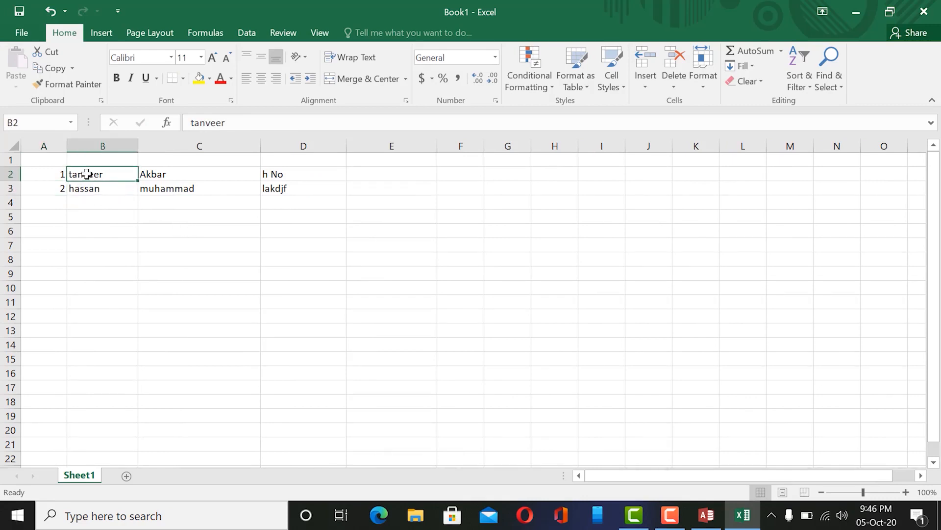
left_click(171, 173)
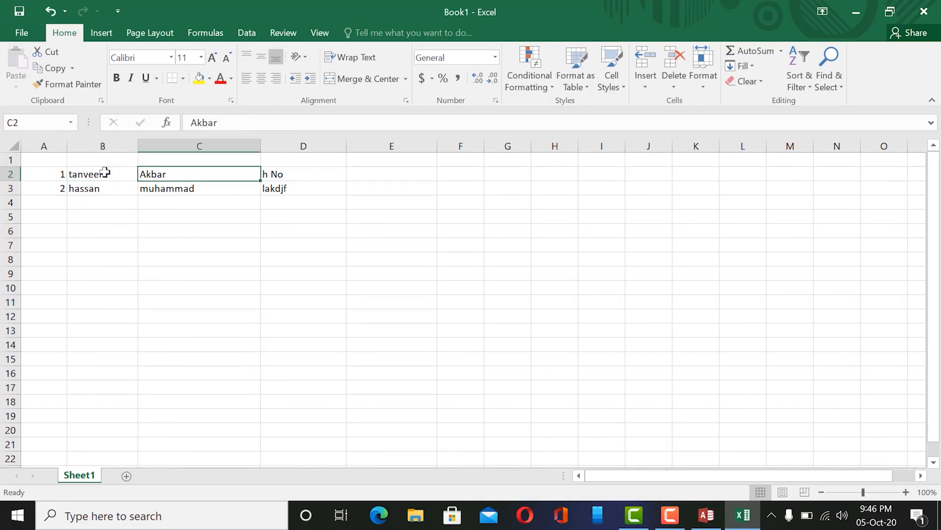
left_click(99, 174)
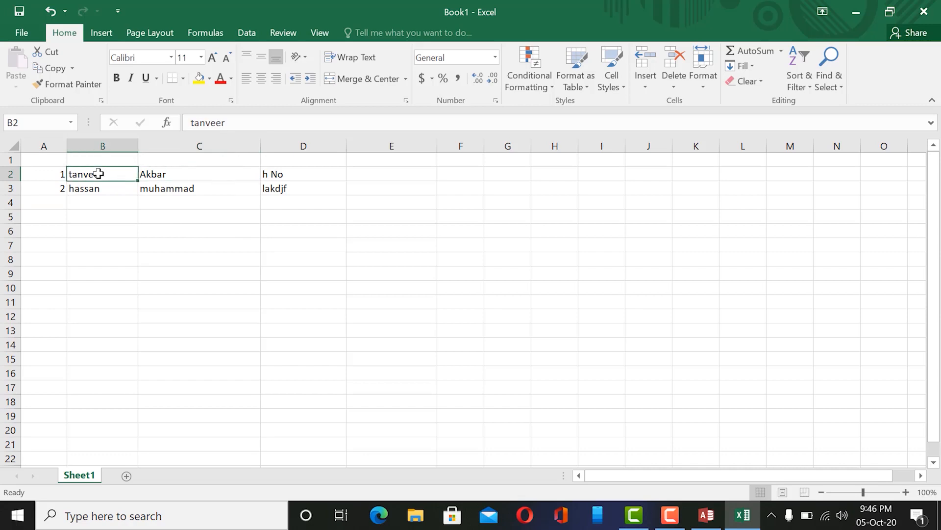
Enter 'ma english' in cell E2 of the first record.
left_click(410, 172)
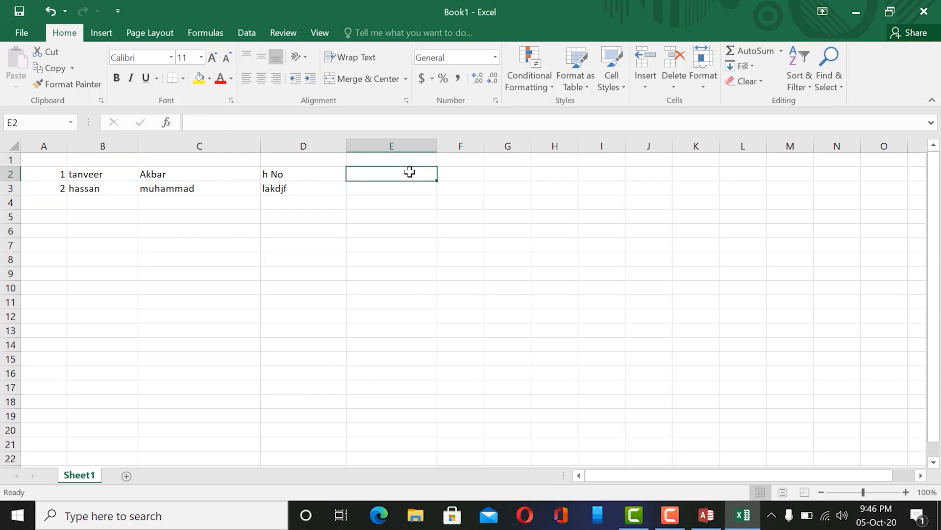
type("ma end")
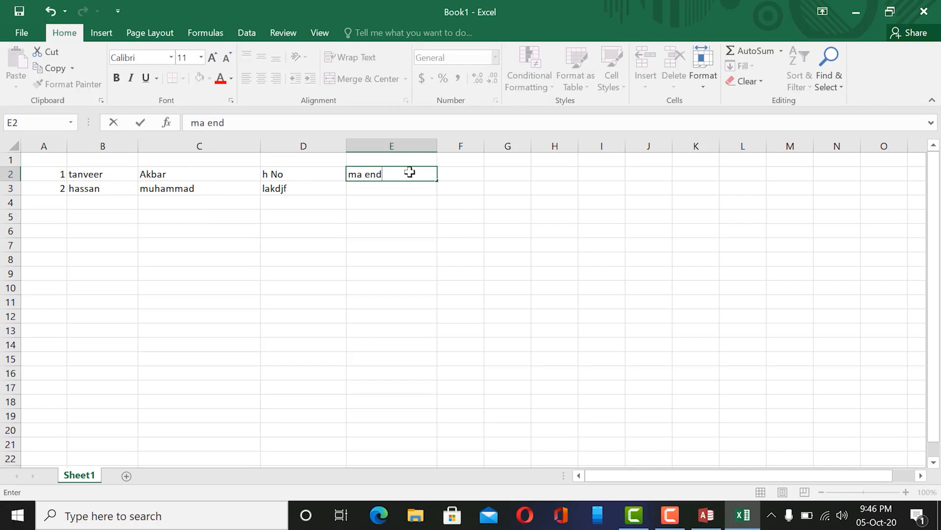
key("BackSpace")
type("glish")
left_click(378, 188)
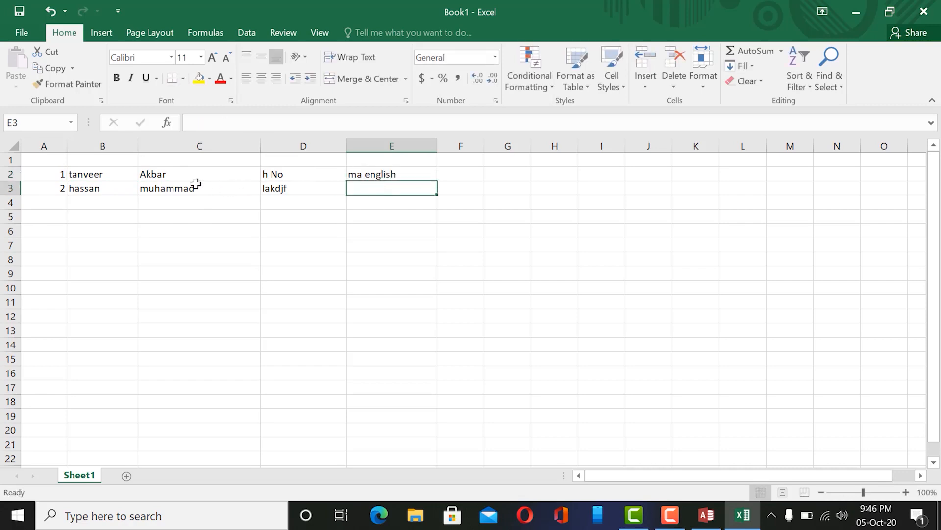
left_click(10, 174)
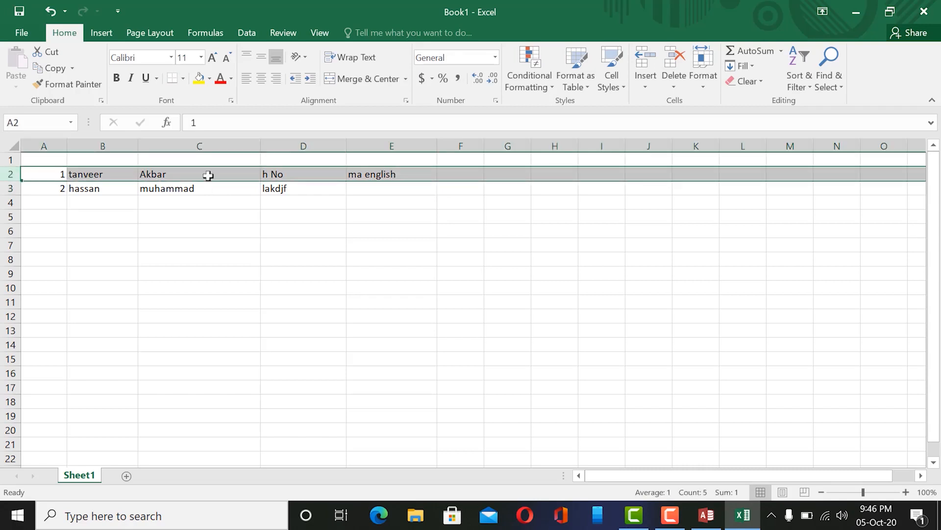
left_click(411, 173)
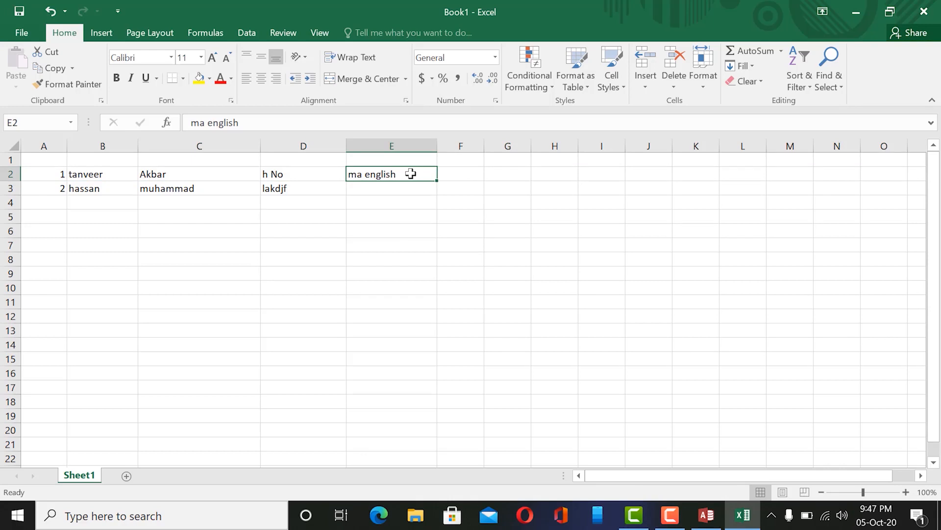
left_click(405, 191)
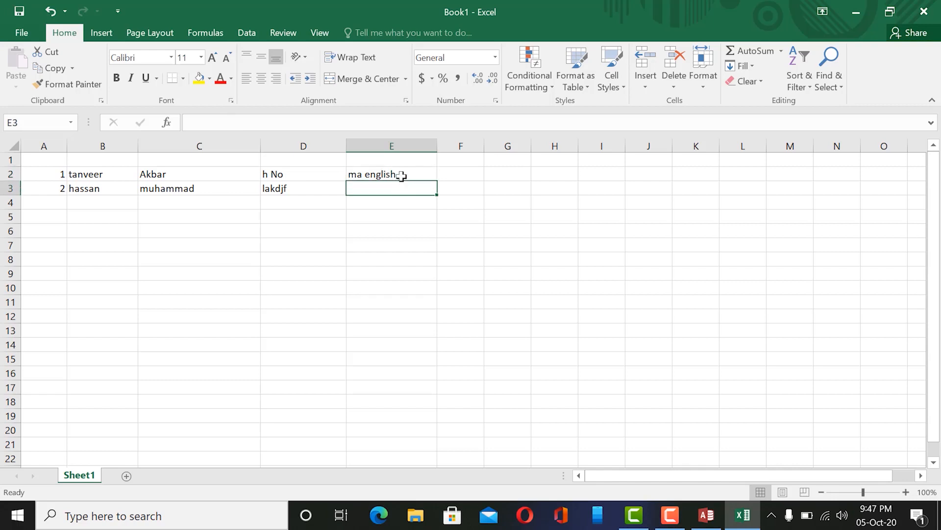
left_click(401, 175)
left_click(81, 177)
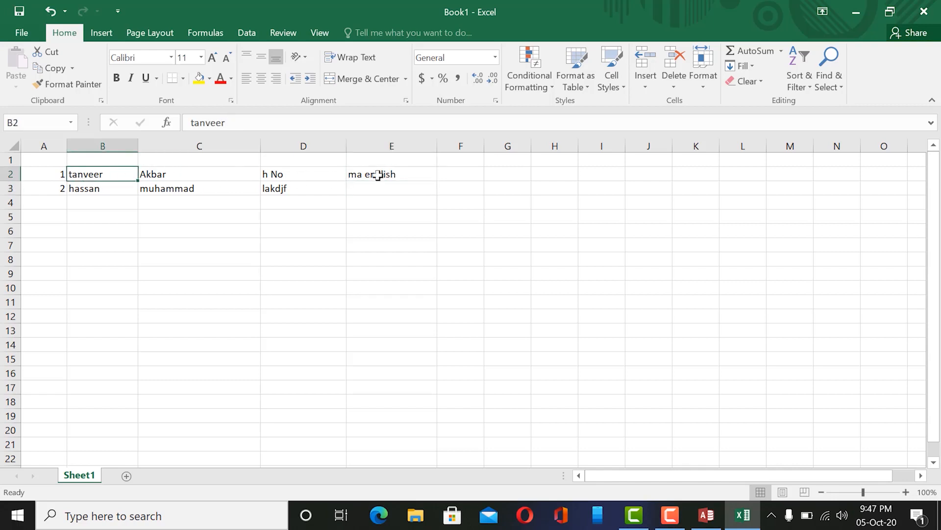
left_click(390, 175)
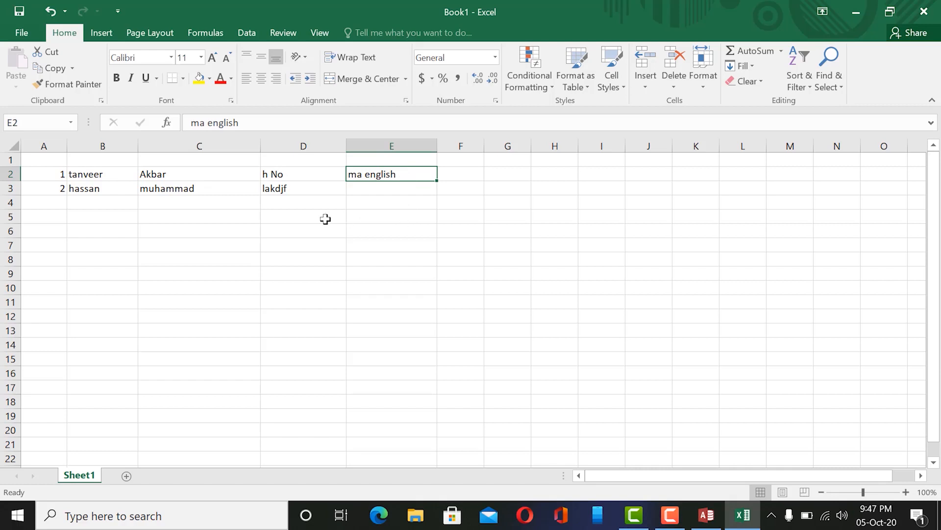
Insert two blank rows above the second record in row 3.
left_click(10, 188)
right_click(10, 188)
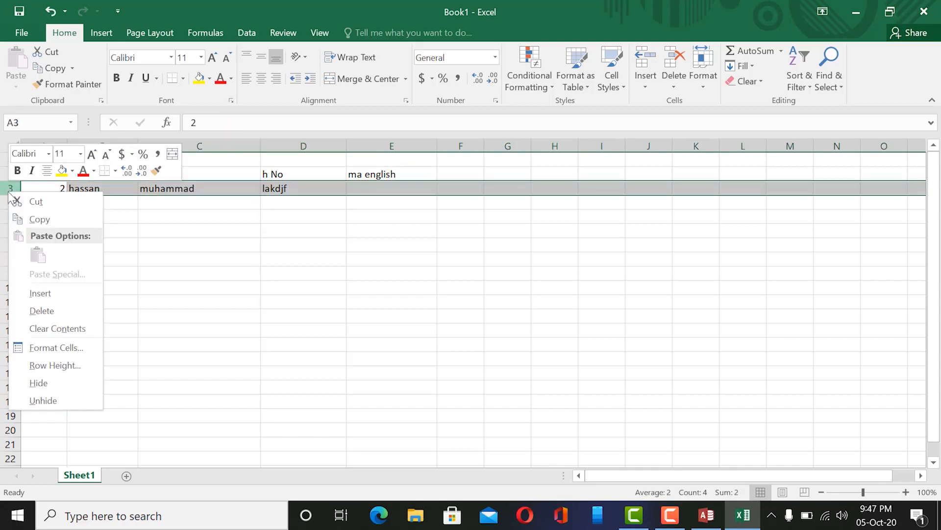
left_click(58, 293)
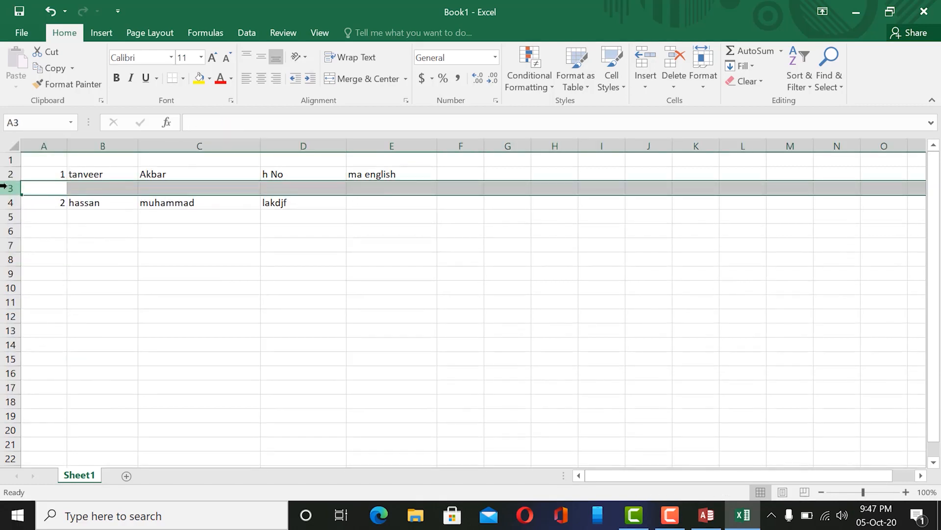
right_click(7, 186)
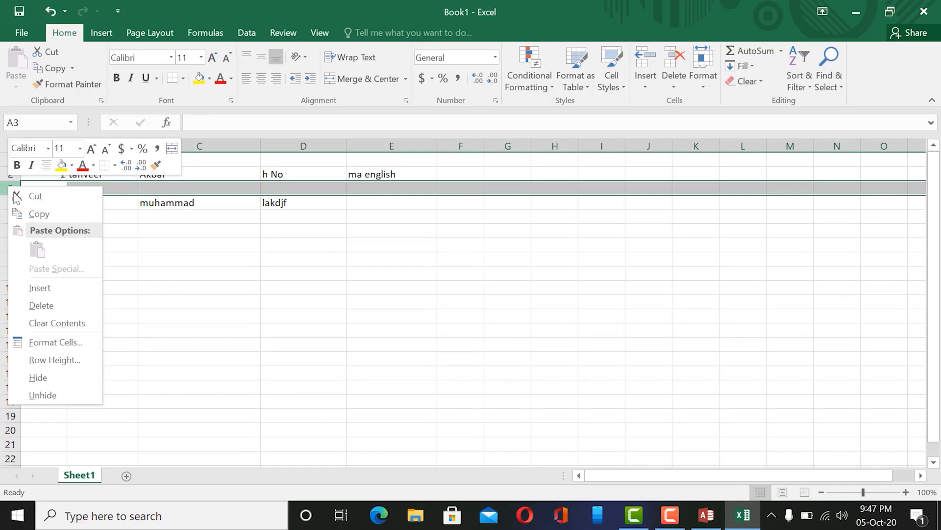
left_click(55, 286)
Inspect the inserted empty cells, selecting ranges A3:E3 and A4:E4.
left_click_drag(287, 182, 288, 204)
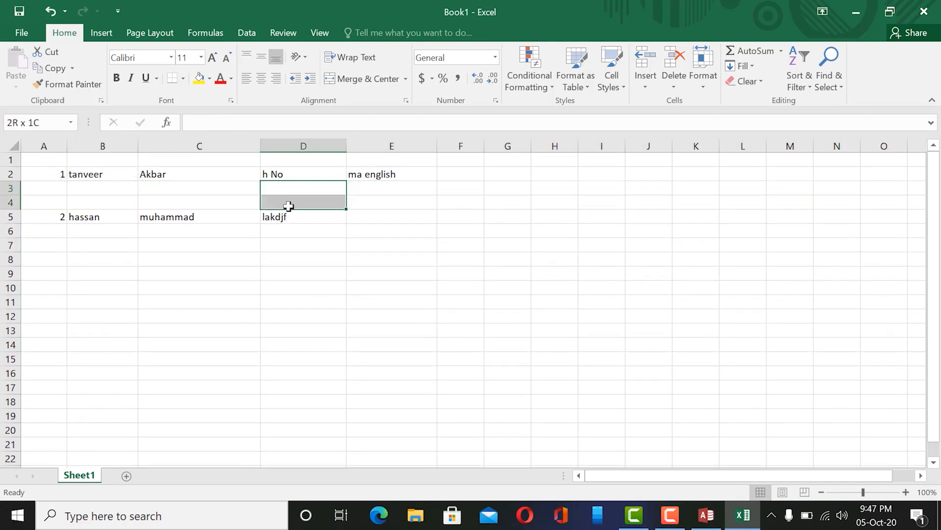
left_click(374, 191)
left_click(166, 220)
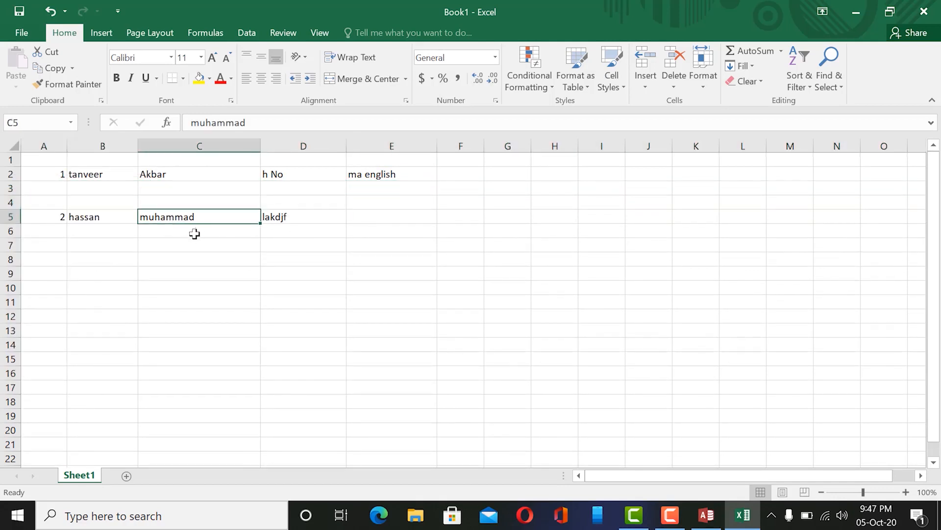
left_click(238, 230)
left_click(304, 227)
left_click(387, 234)
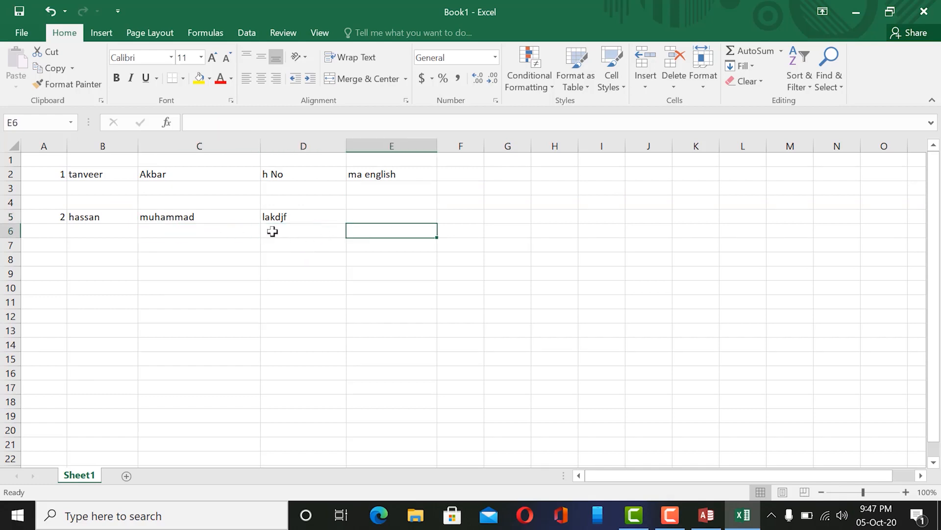
left_click(168, 216)
left_click(90, 188)
left_click_drag(56, 185, 384, 191)
left_click_drag(51, 205, 391, 198)
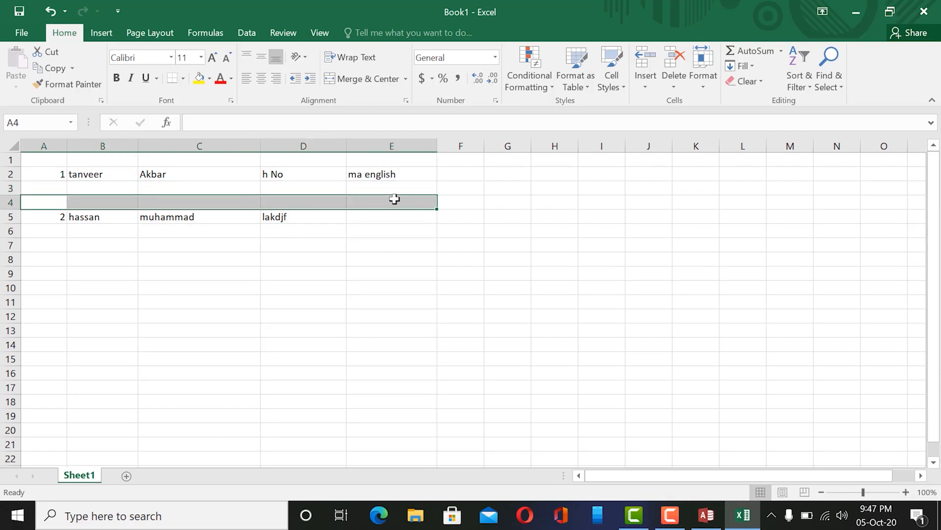
left_click(78, 173)
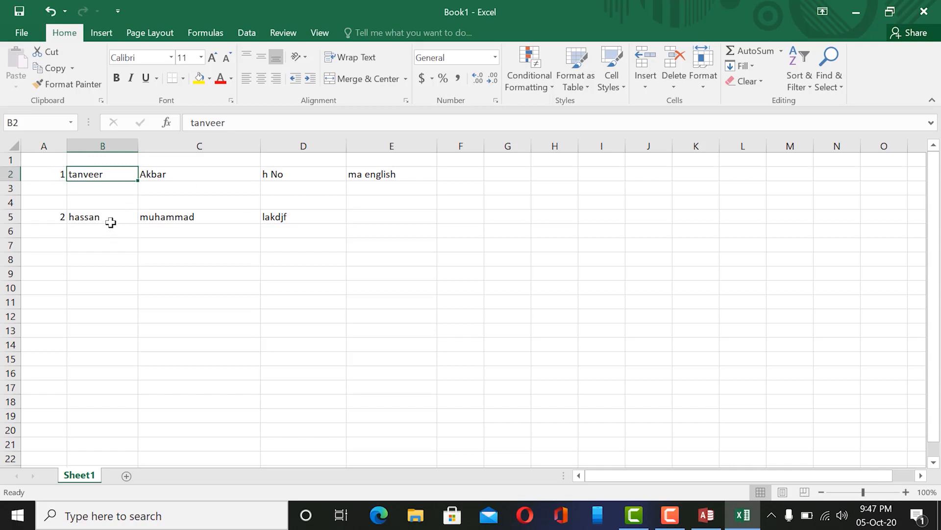
Compare 'ma english' in E2 with the empty cells, selecting B3:E3, C6:E6 and B8:E8.
left_click(388, 175)
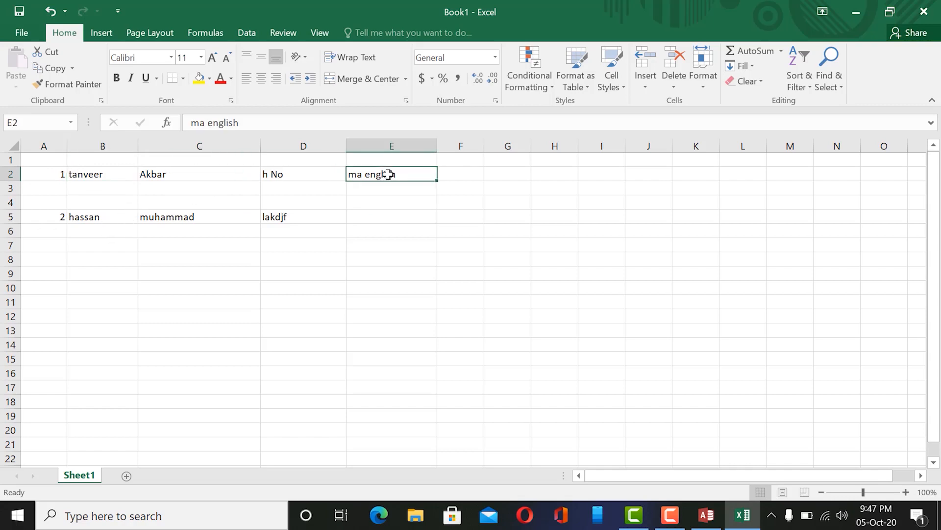
left_click(309, 188)
left_click(385, 173)
left_click(384, 197)
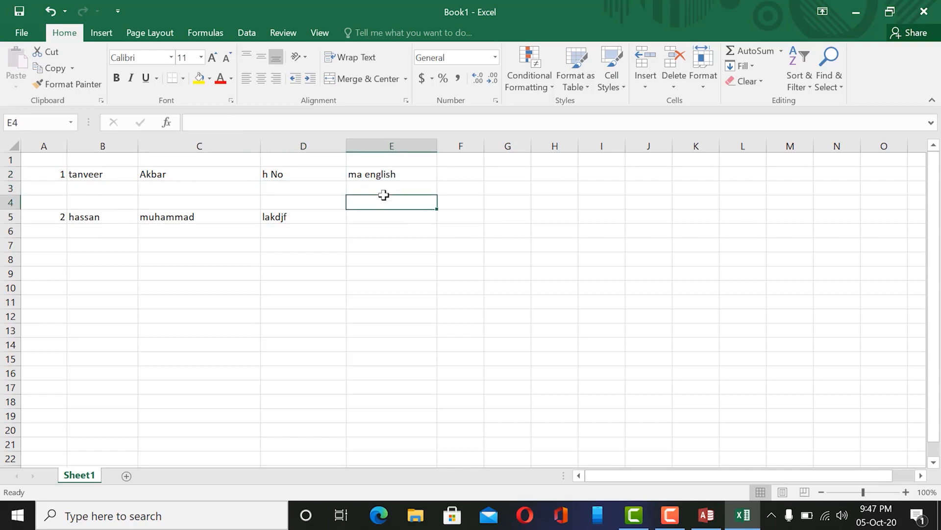
left_click(382, 184)
left_click(379, 174)
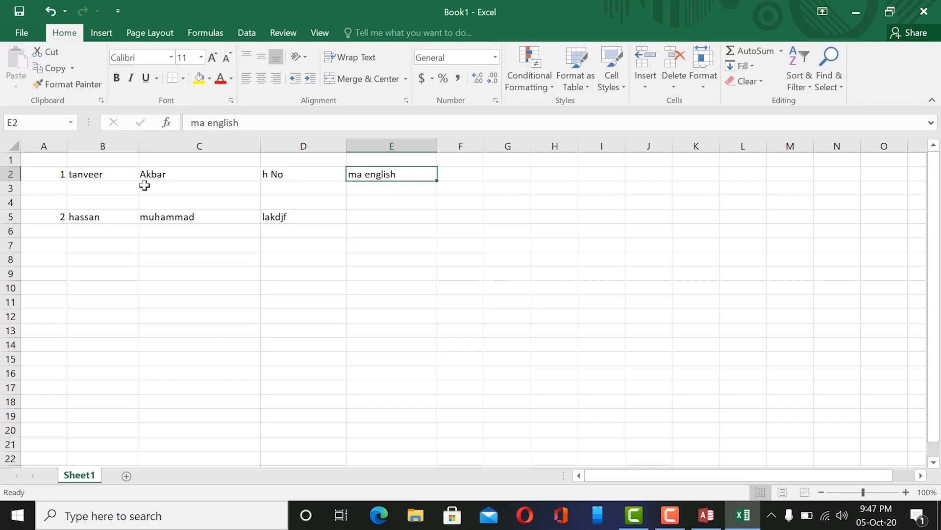
left_click(294, 189)
left_click(166, 189)
left_click_drag(121, 188, 414, 188)
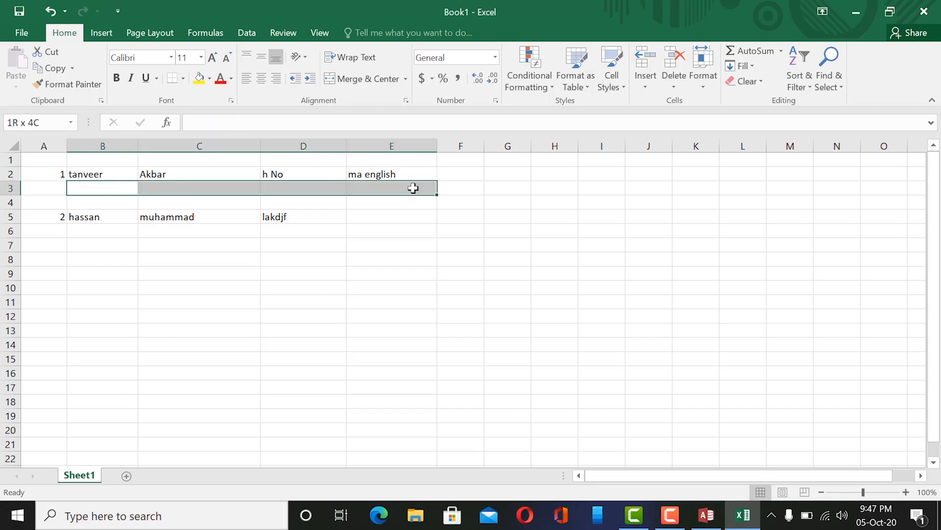
left_click_drag(171, 229, 431, 230)
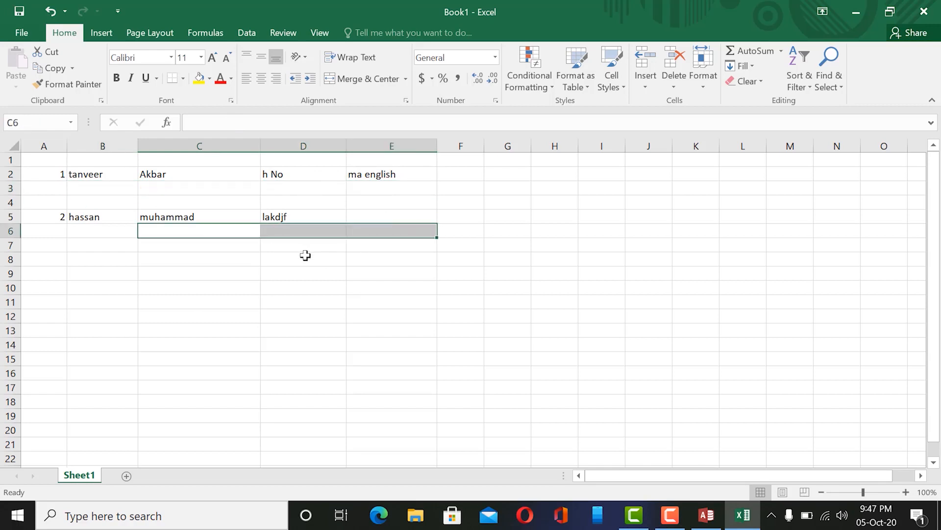
left_click_drag(74, 258, 414, 255)
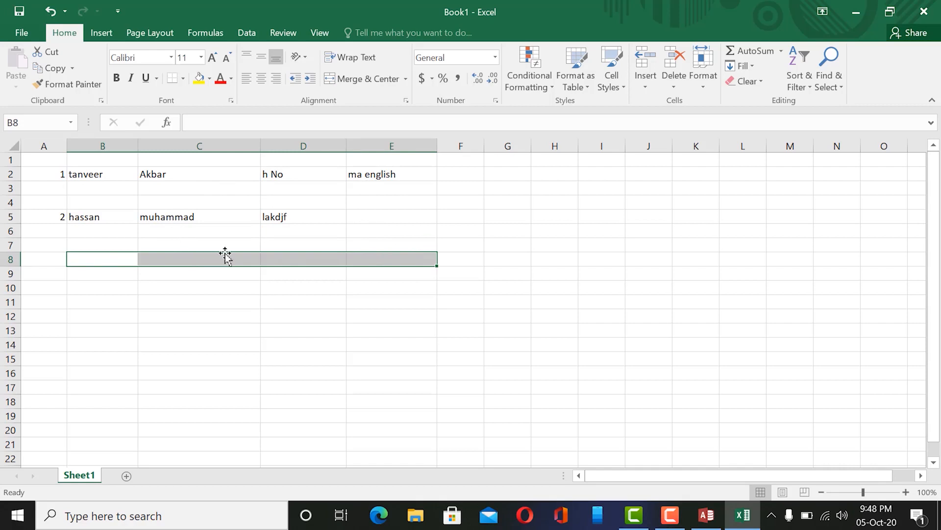
Delete the two empty rows 3 and 4 with Ctrl+minus.
left_click(9, 190)
left_click_drag(8, 196, 9, 202)
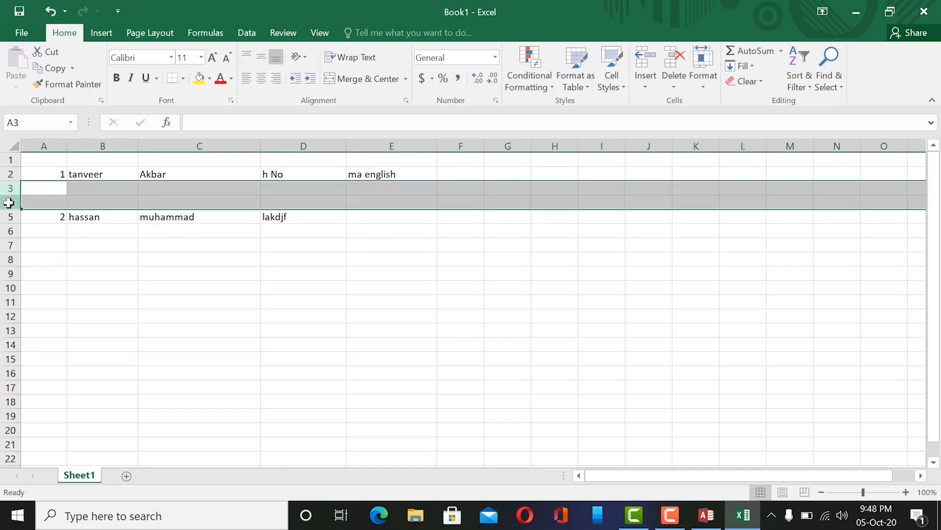
right_click(11, 192)
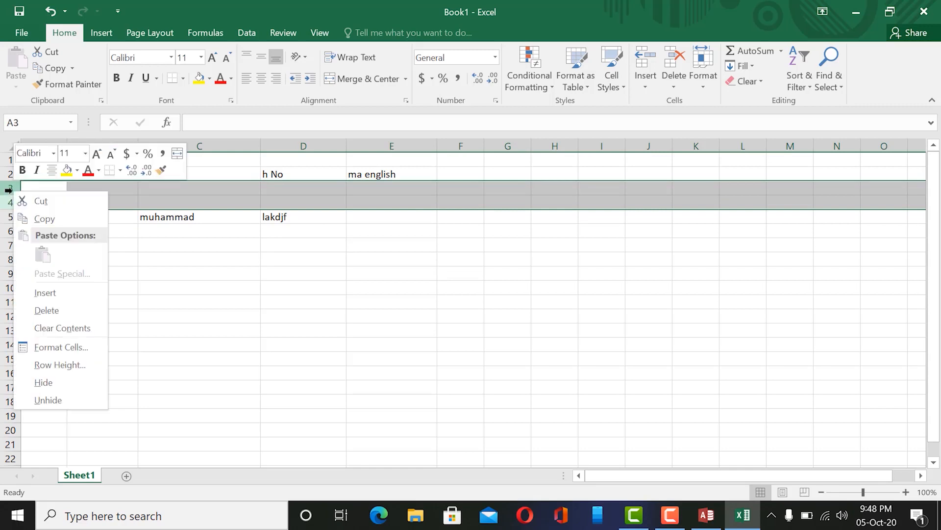
key("ctrl+minus")
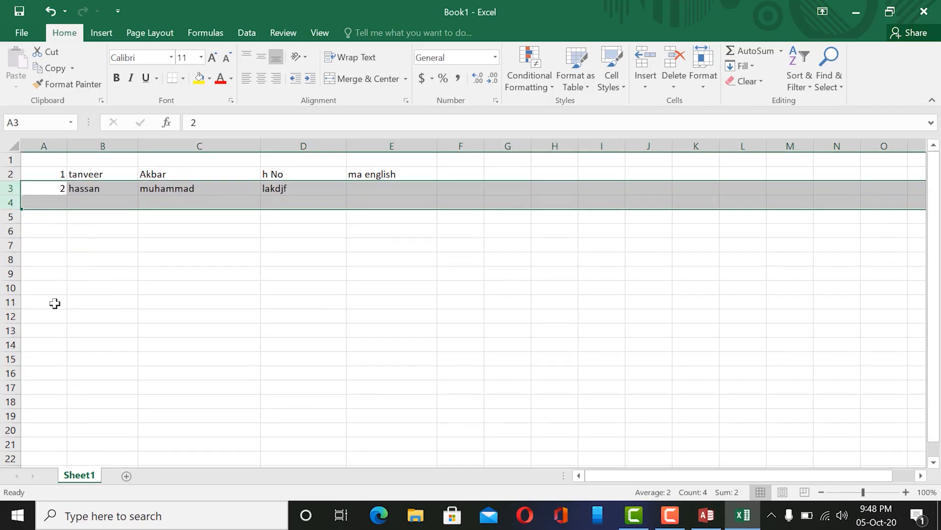
Select both data records across A2:E3.
left_click(100, 204)
left_click(113, 243)
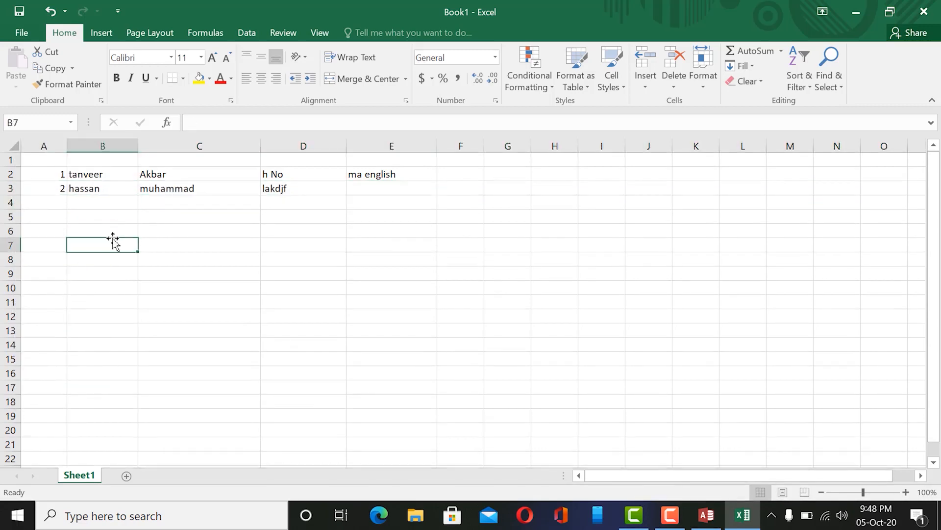
left_click_drag(36, 174, 423, 189)
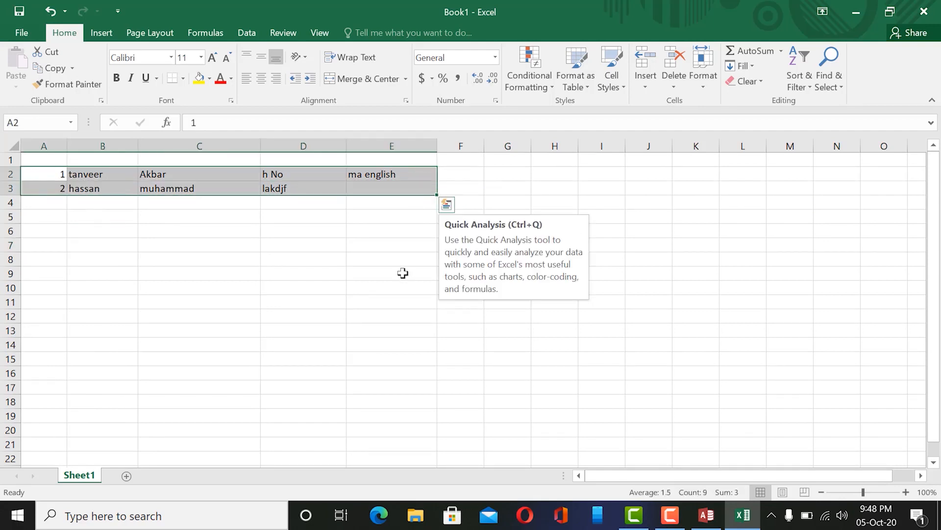
left_click(364, 159)
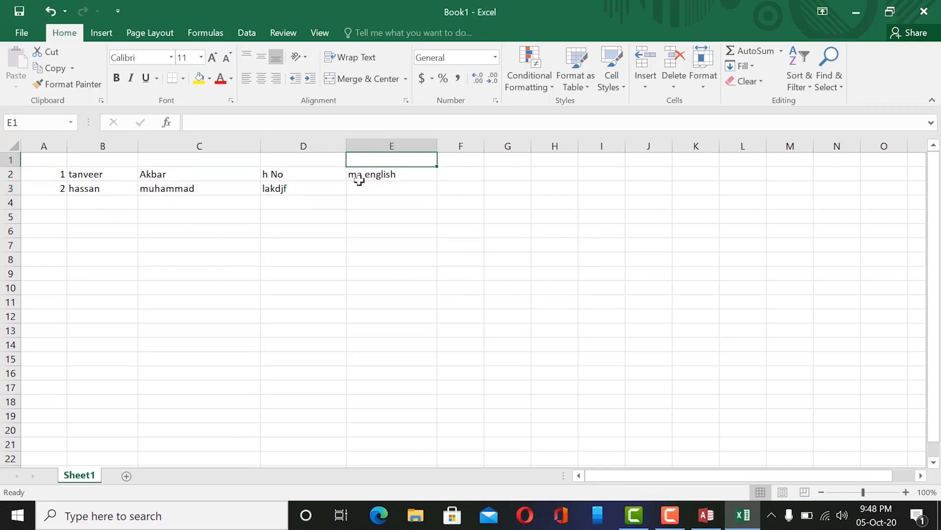
left_click(359, 182)
left_click_drag(44, 175, 404, 192)
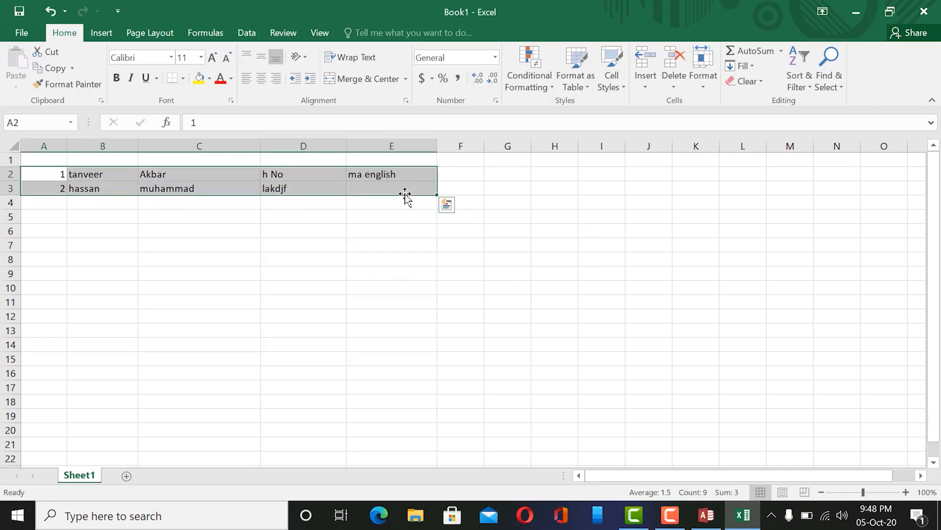
Insert a new blank worksheet, Sheet2, from the Sheet1 tab's Insert dialog.
right_click(80, 476)
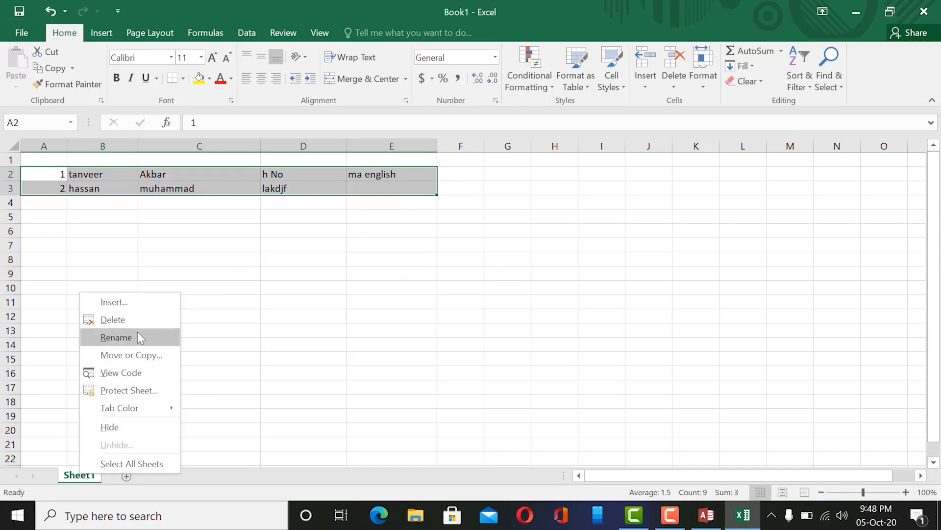
left_click(141, 302)
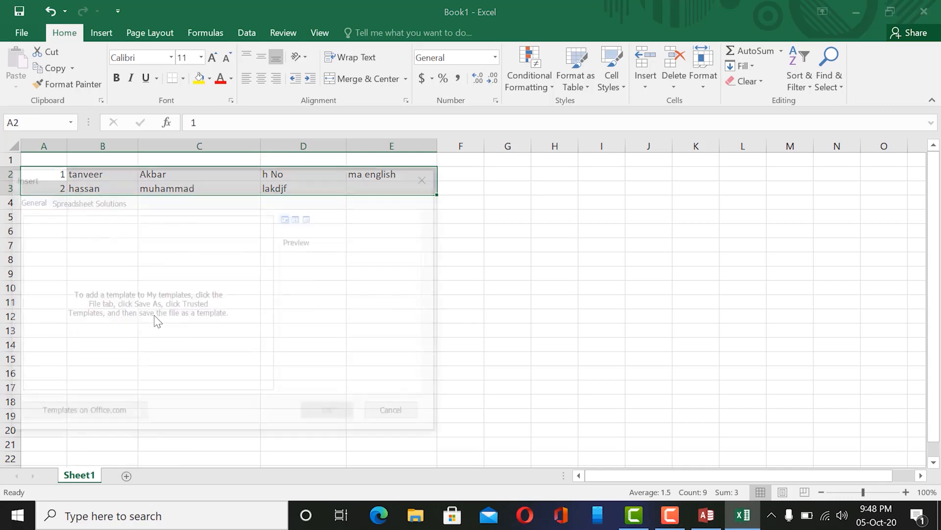
left_click(330, 413)
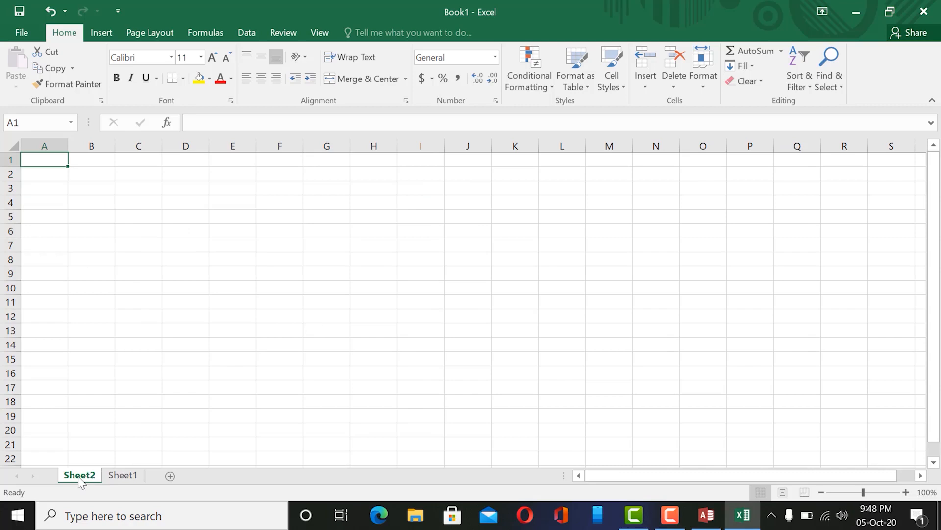
Review IDs 1 and 2 on Sheet1, then return to Sheet2 at cell A2.
left_click(139, 474)
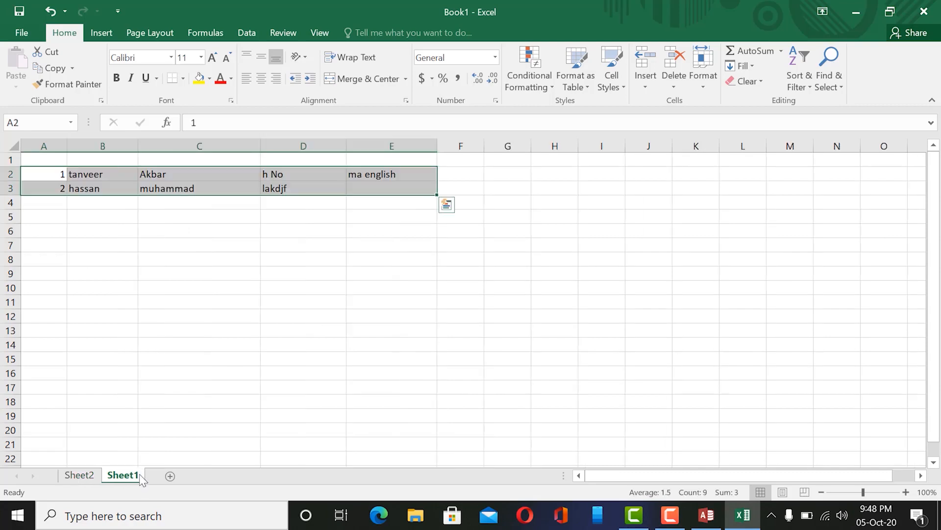
left_click(51, 202)
left_click(57, 175)
left_click(59, 189)
left_click(59, 216)
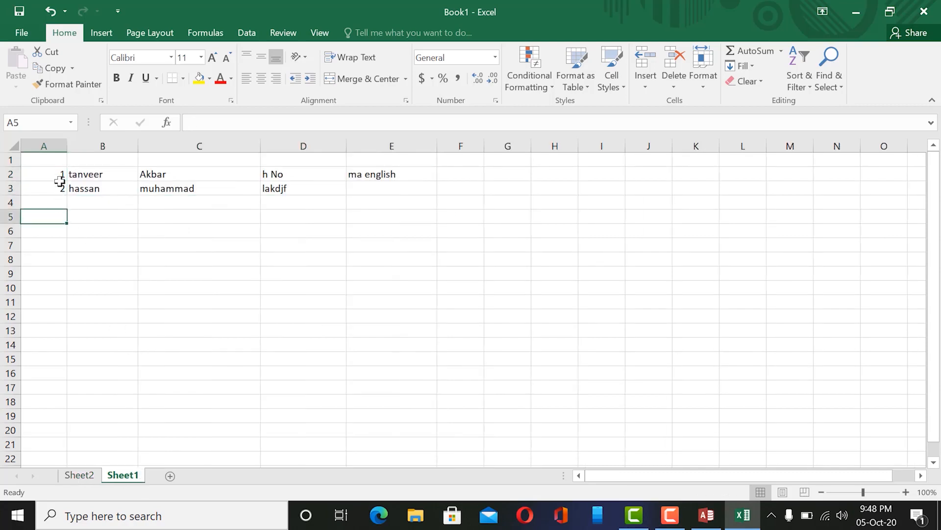
left_click(58, 175)
left_click(80, 475)
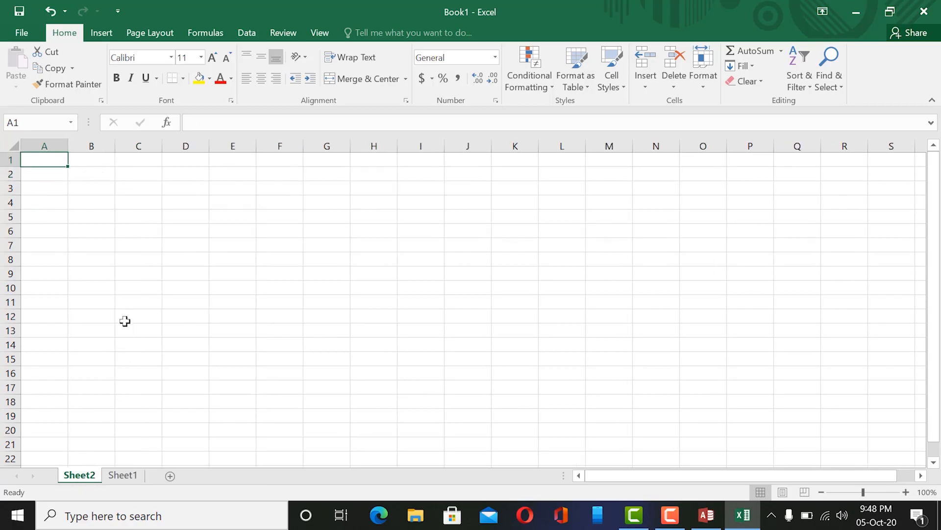
left_click(91, 173)
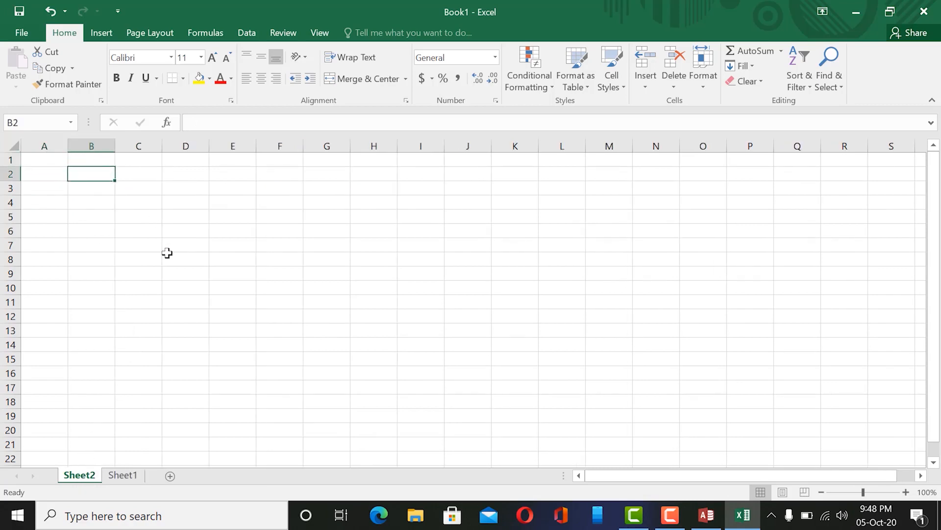
left_click(50, 175)
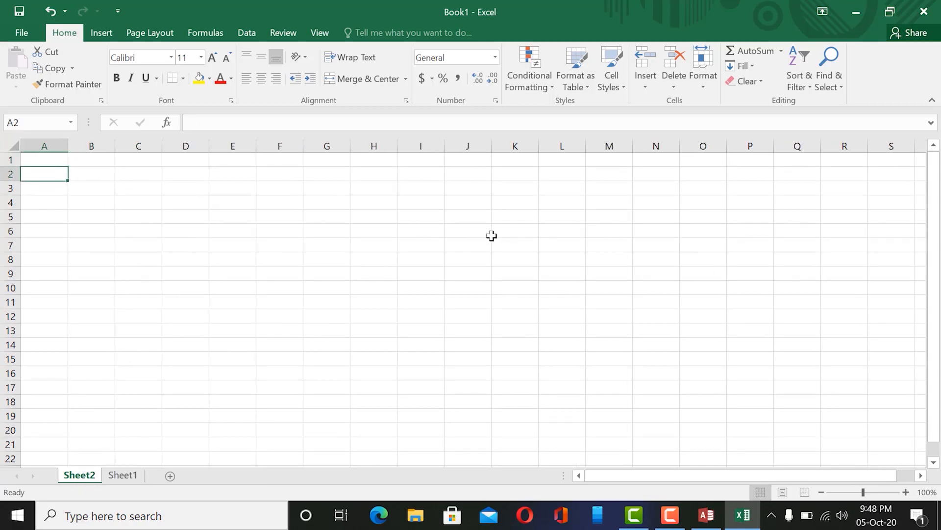
Fill Sheet2 row 2 with ID 1, a first name, 1st and 12 across A2:D2.
type("1")
key("Tab")
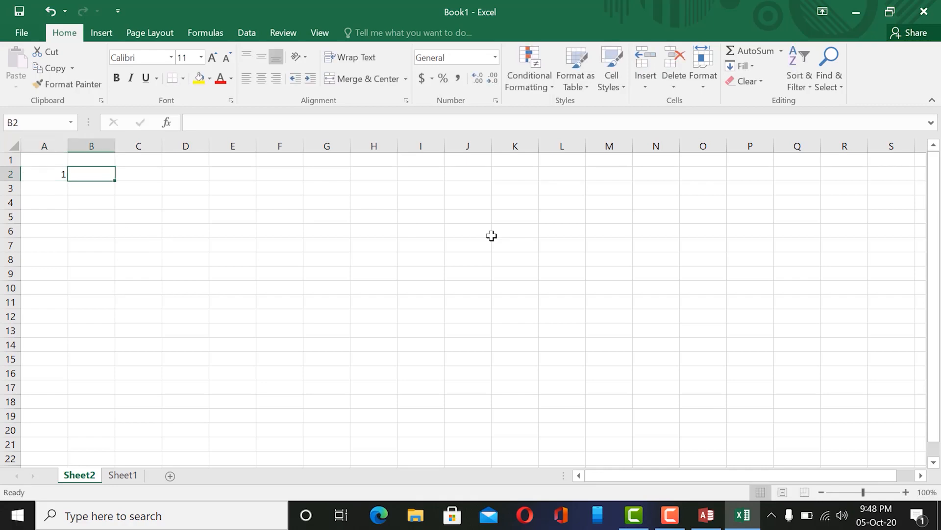
type("ibrahim")
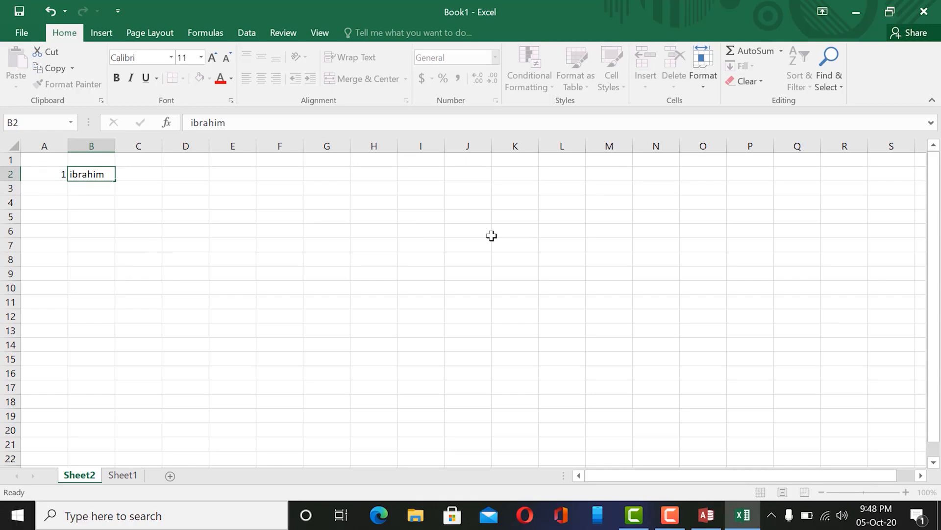
key("Tab")
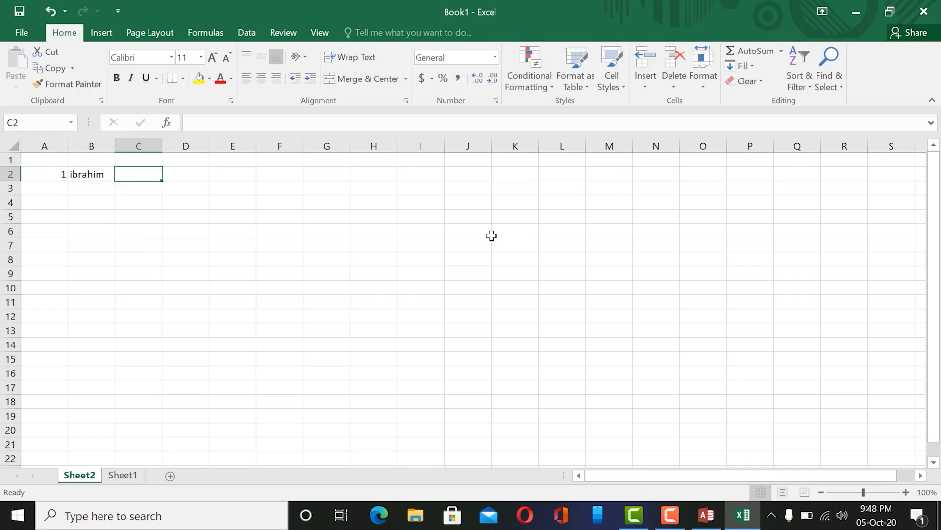
type("1st")
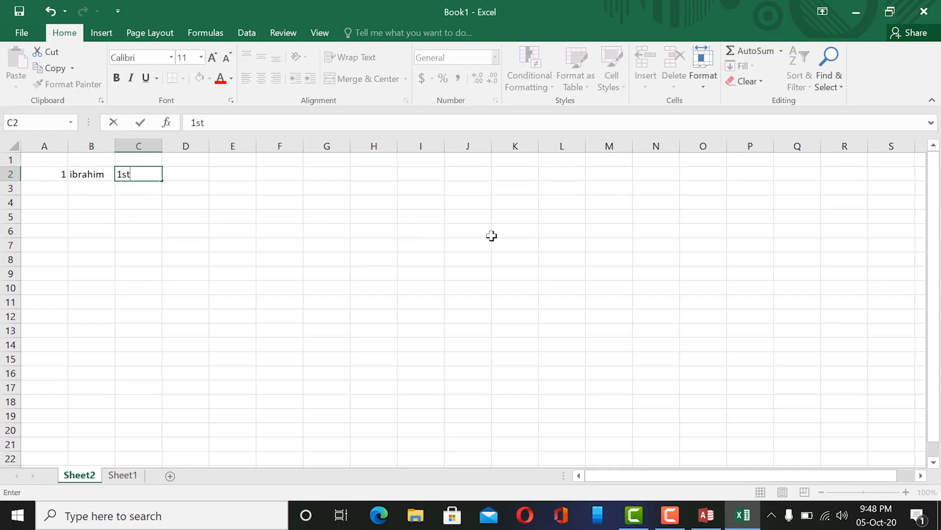
key("Tab")
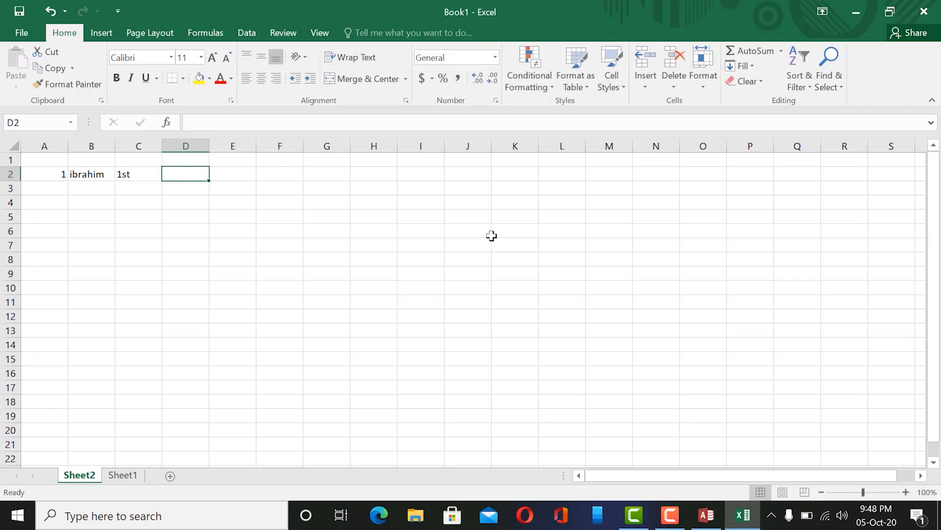
type("12")
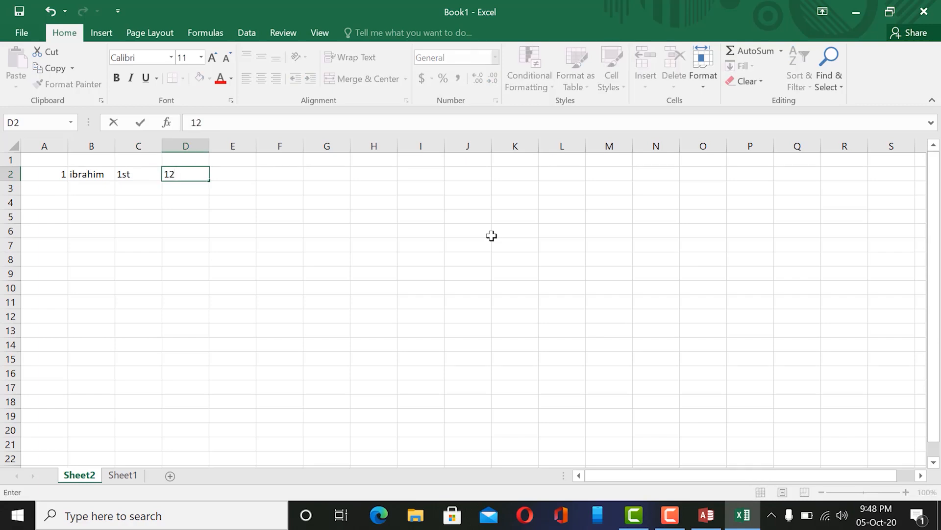
key("Tab")
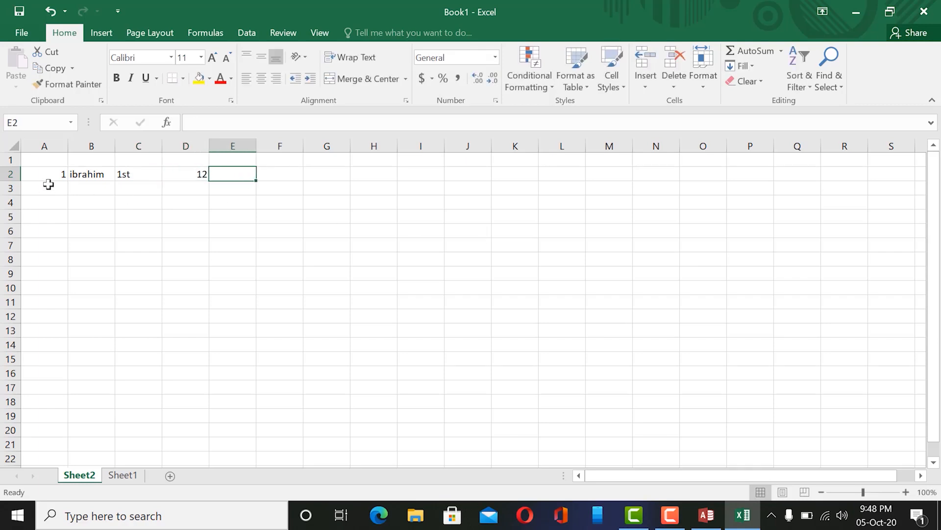
left_click(49, 188)
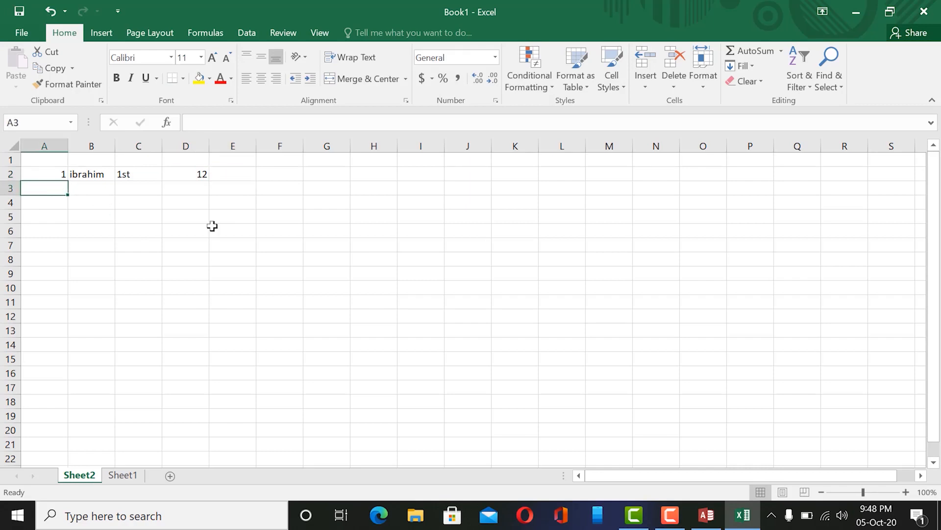
left_click(80, 172)
left_click_drag(46, 172, 221, 171)
left_click(234, 171)
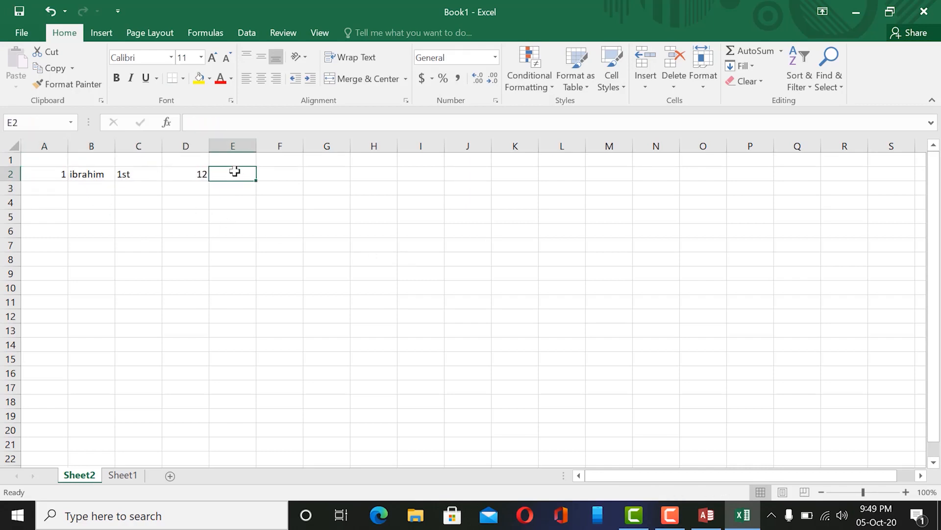
Compare the new row with the ID and name on Sheet1, then return to Sheet2.
left_click(123, 475)
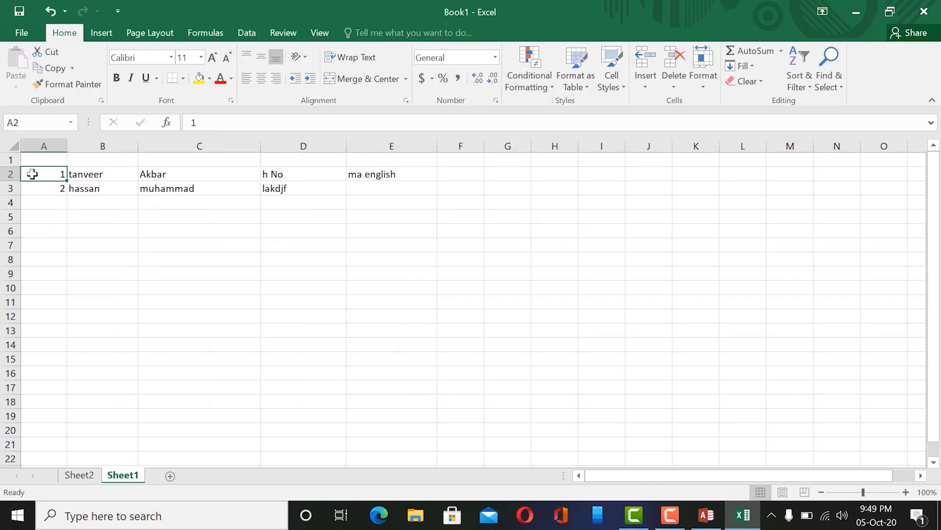
left_click(100, 173)
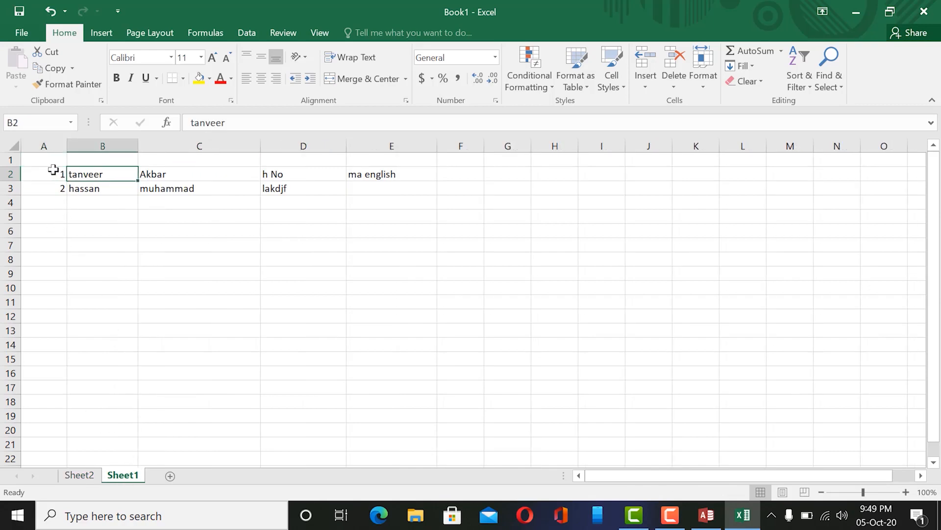
left_click(52, 171)
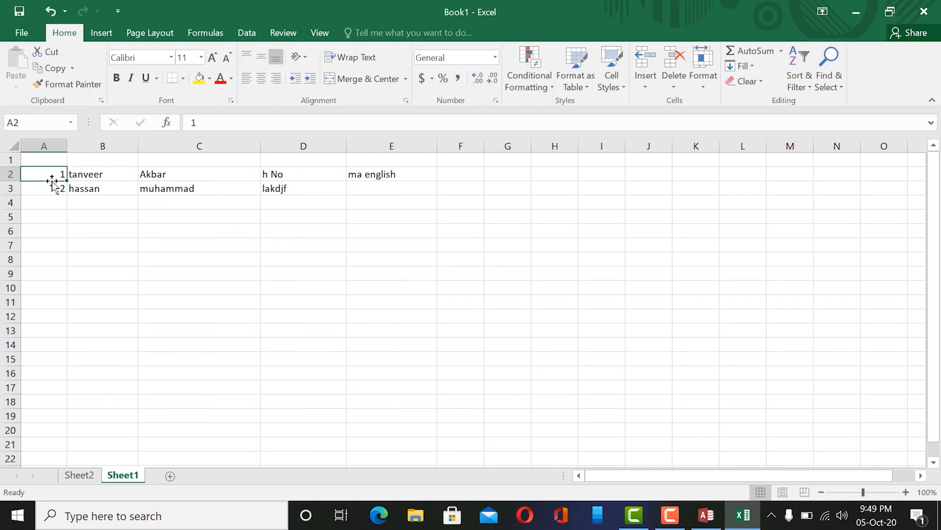
left_click(80, 476)
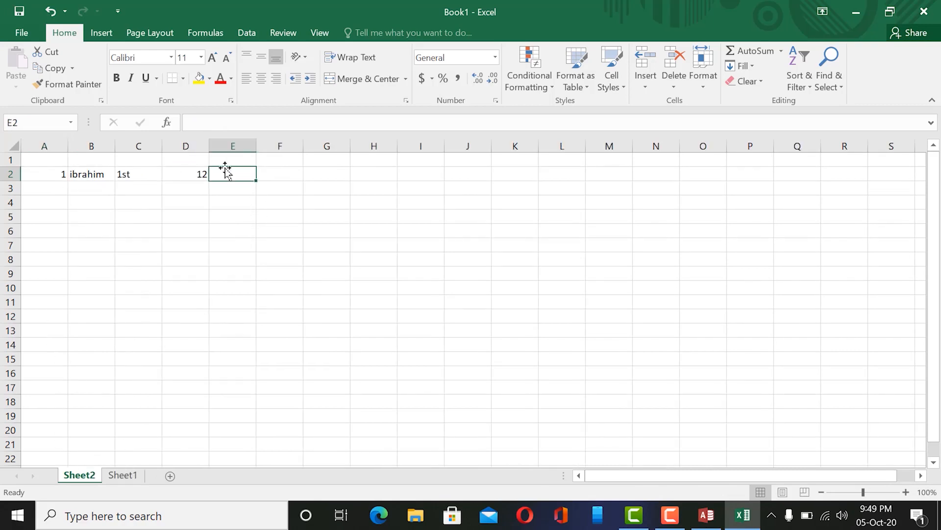
Put 1 in E2 and fill row 3 with 2, adfd, adf, adf and 1.
type("1")
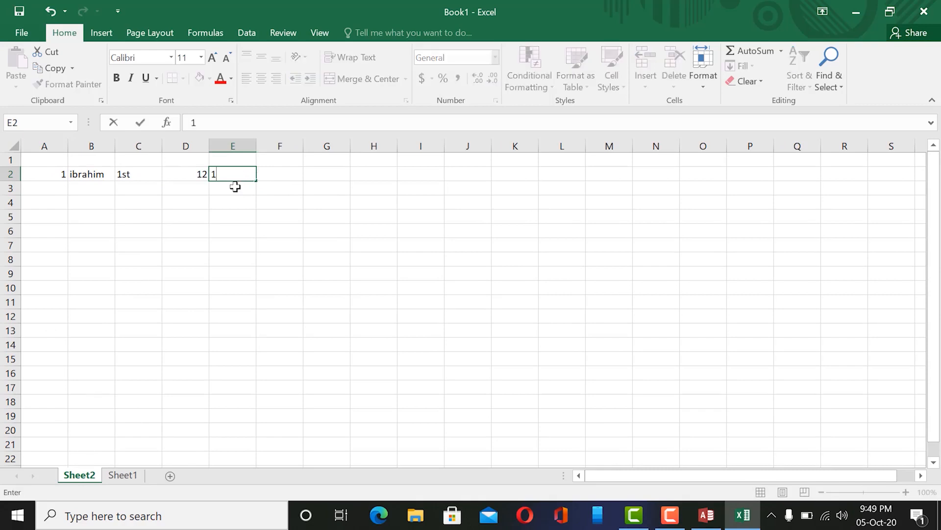
key("Return")
left_click(54, 190)
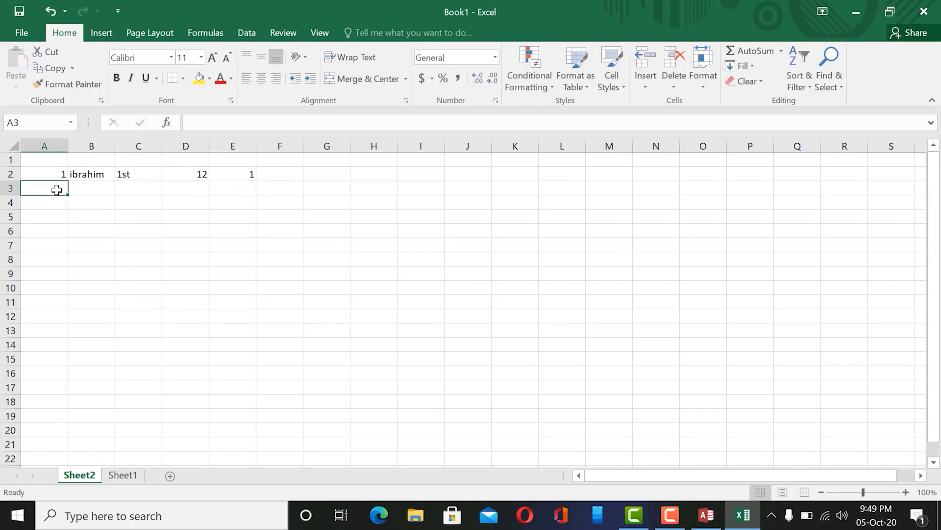
type("2")
key("Tab")
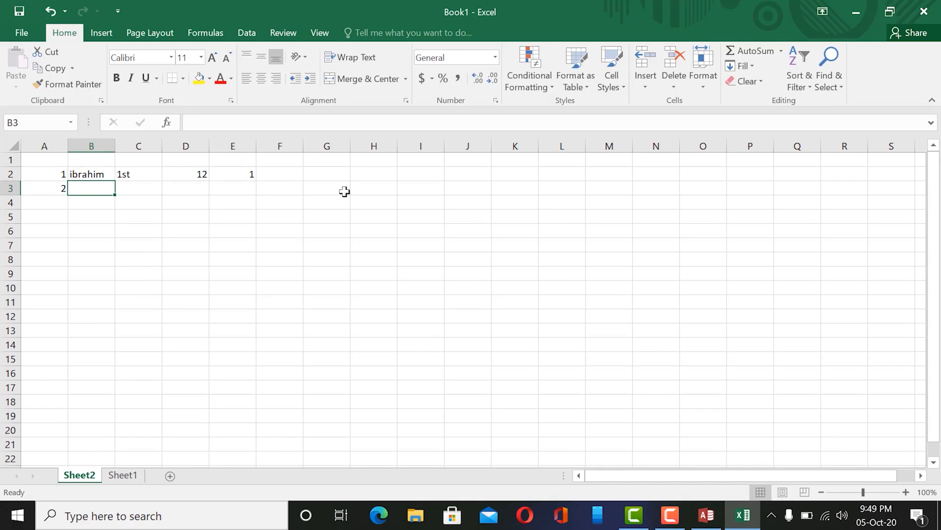
type("adfd")
left_click(156, 187)
type("adf")
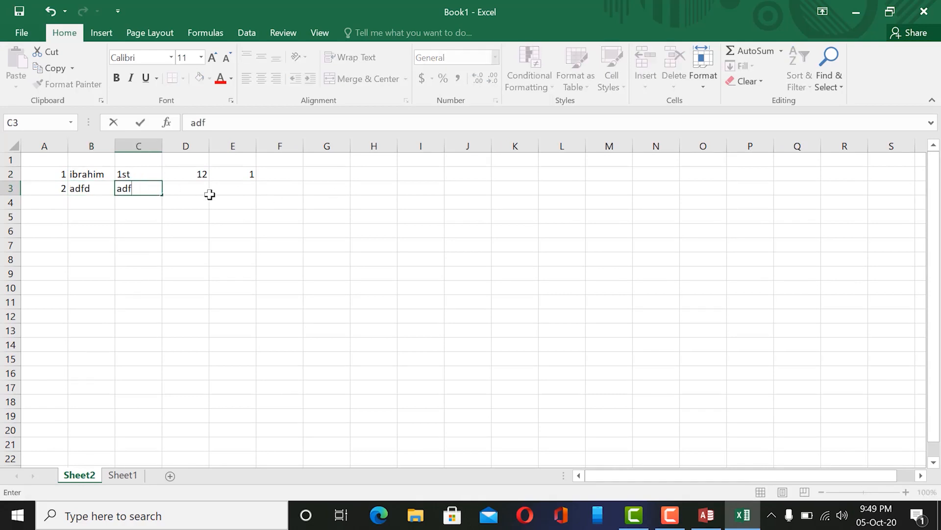
left_click(206, 192)
type("adf")
left_click(236, 194)
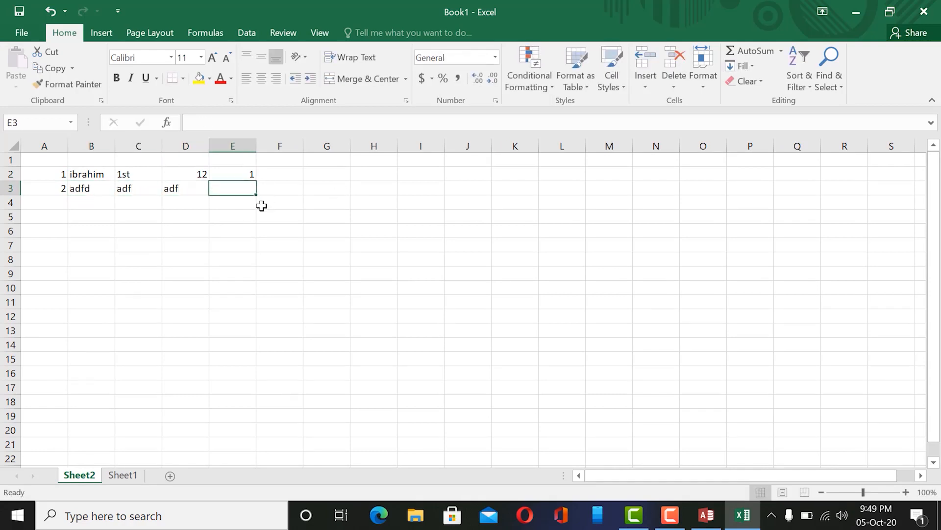
type("1")
Fill row 4 with 3, sdfsd, sdfs, sdfsd and 2 across A4:E4.
left_click(53, 201)
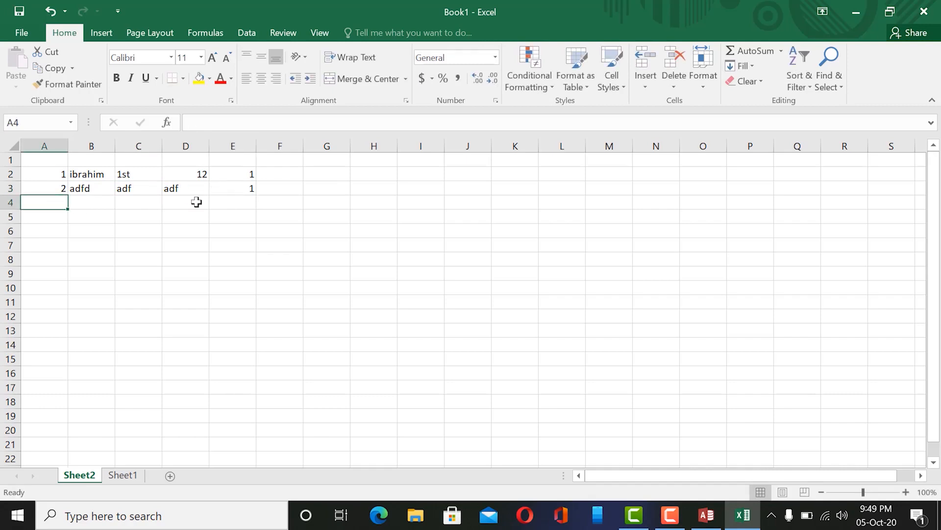
type("3")
key("Tab")
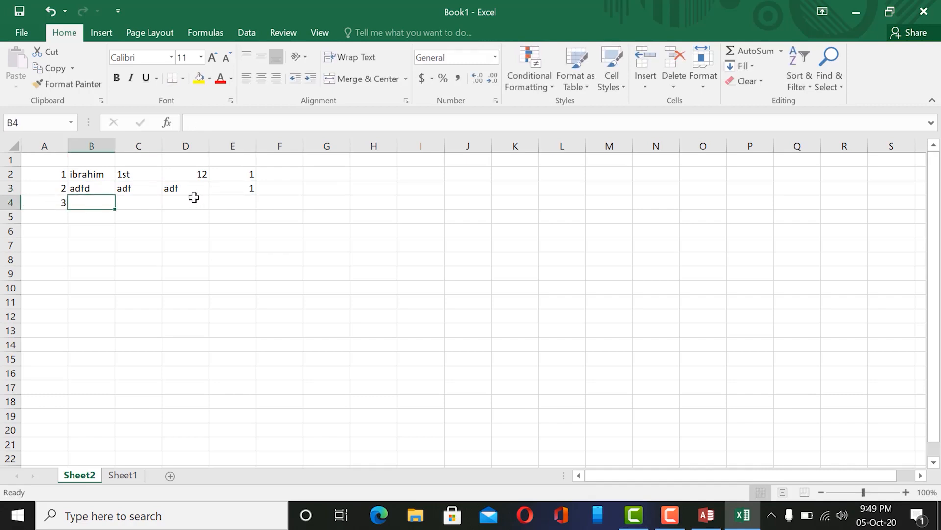
type("sdfsd")
key("Tab")
type("sdfs")
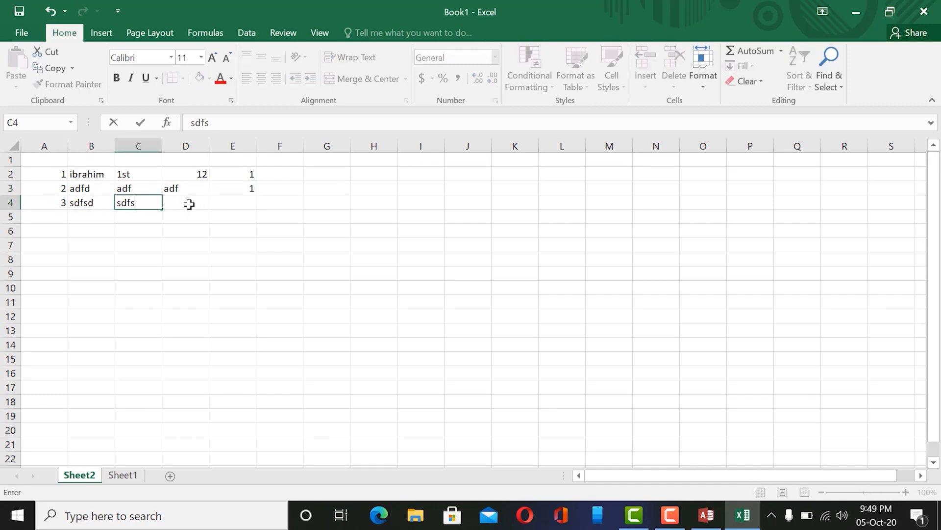
key("Tab")
type("sdfsd")
key("Tab")
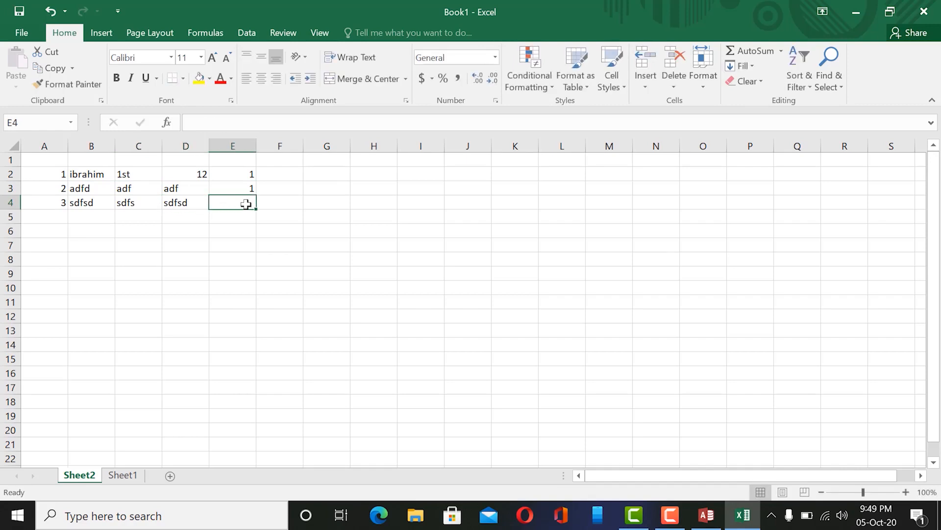
type("2")
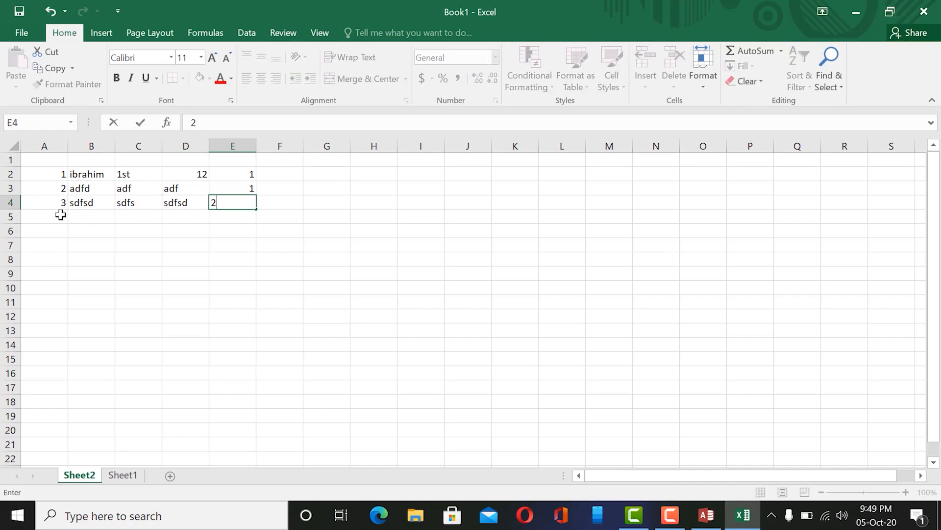
key("Return")
left_click(98, 217)
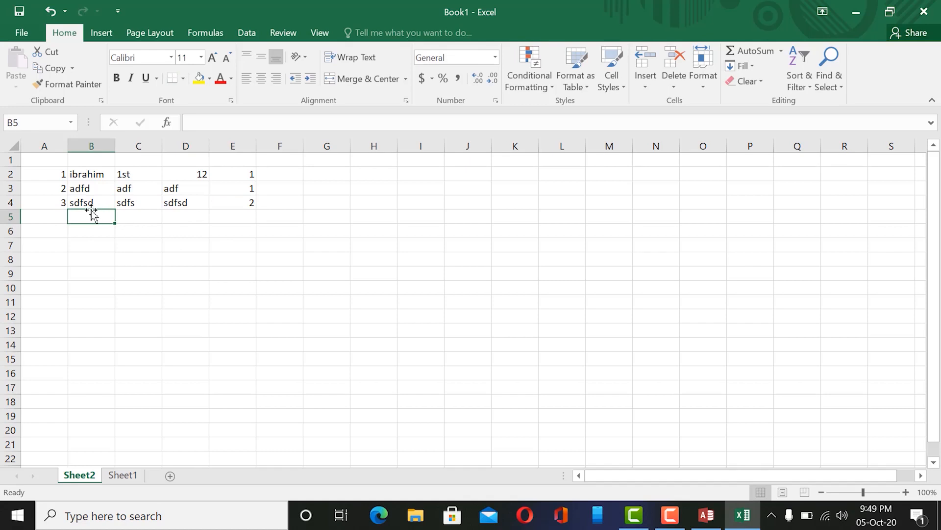
left_click(232, 160)
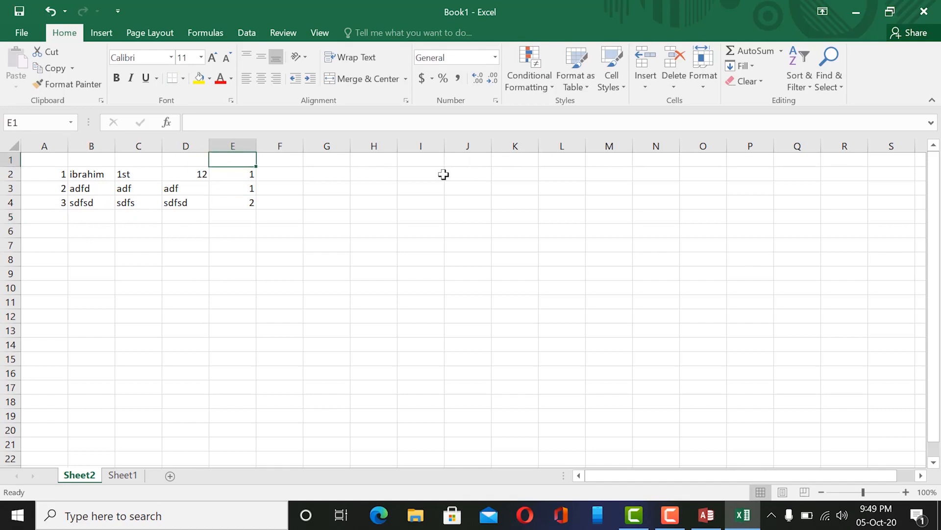
Head column E with 'FID' and select its values in E2:E3 after checking Sheet1.
type("FID")
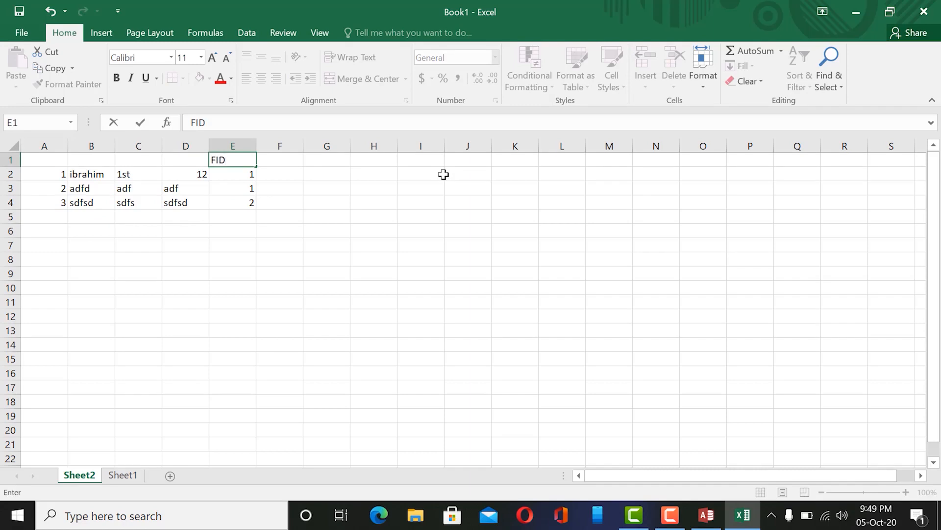
left_click(124, 474)
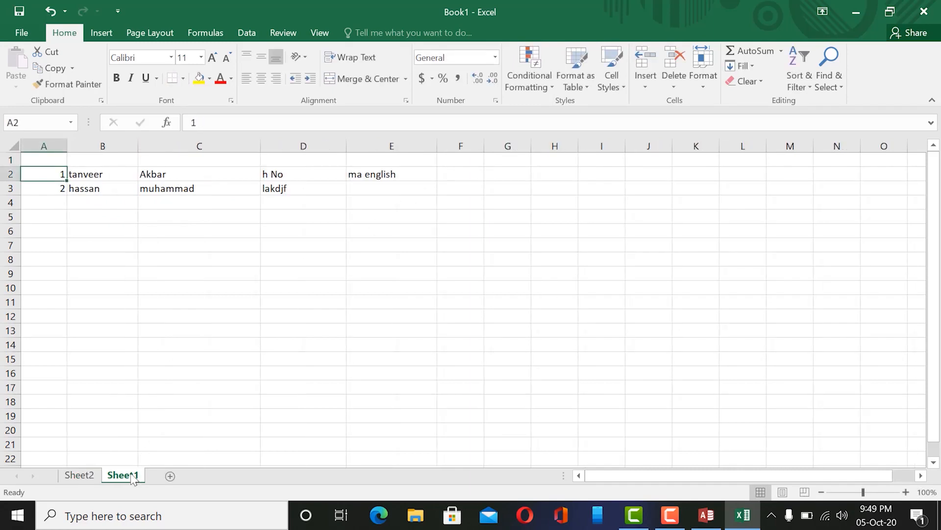
left_click(76, 477)
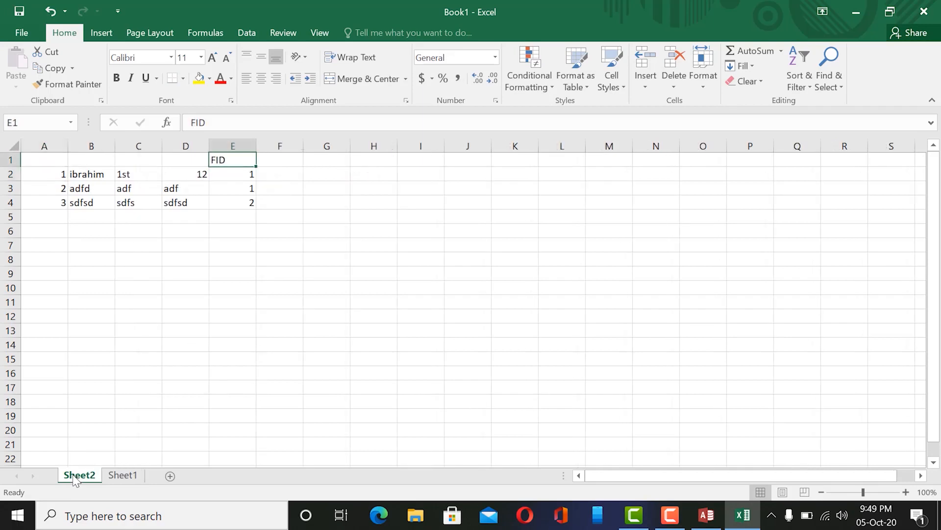
left_click(252, 173)
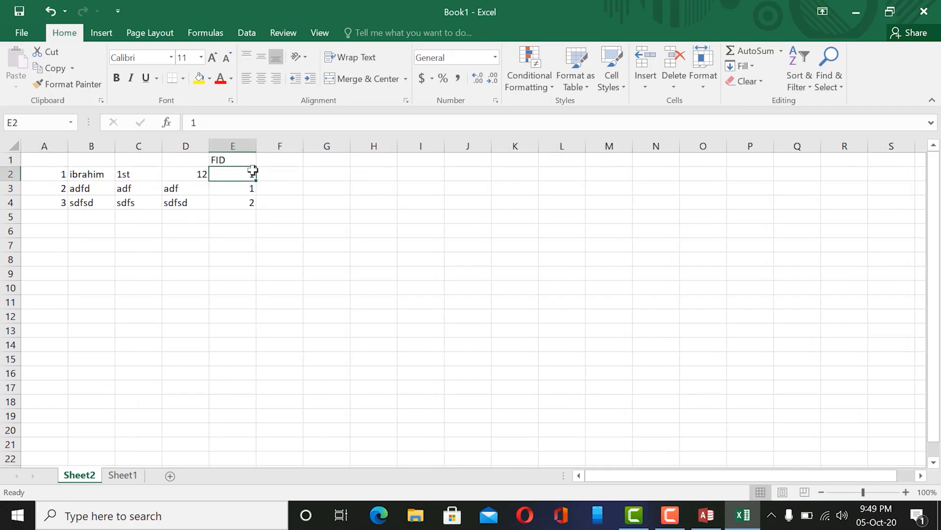
left_click(245, 188)
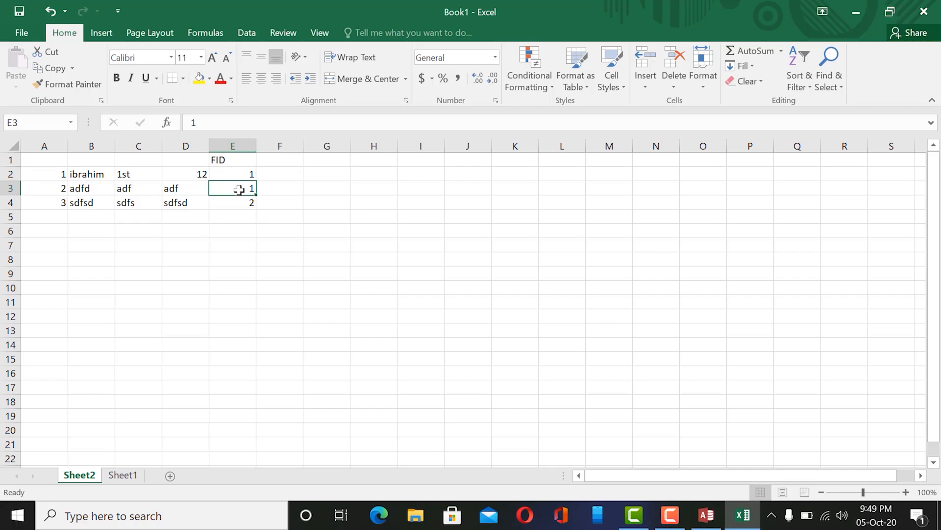
left_click_drag(248, 173, 249, 187)
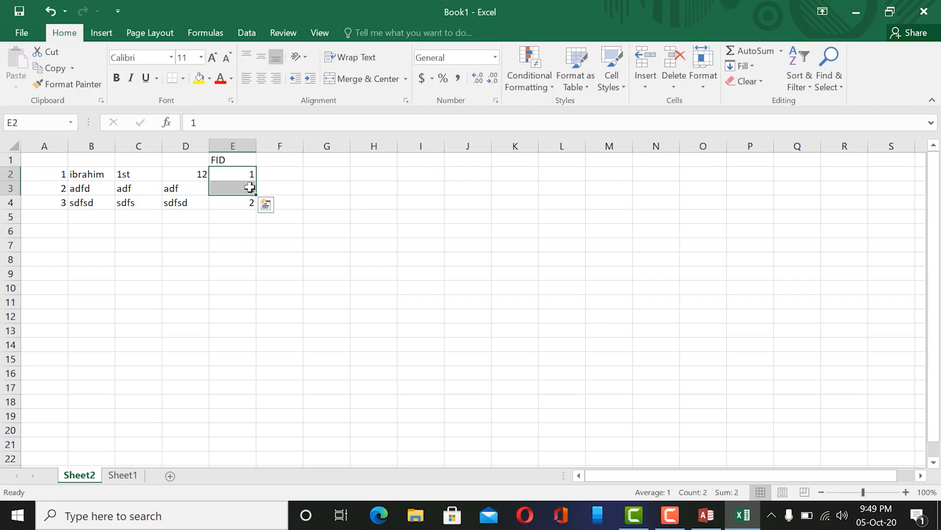
On Sheet1, select the first record's ID and details in A2:E2.
left_click(122, 475)
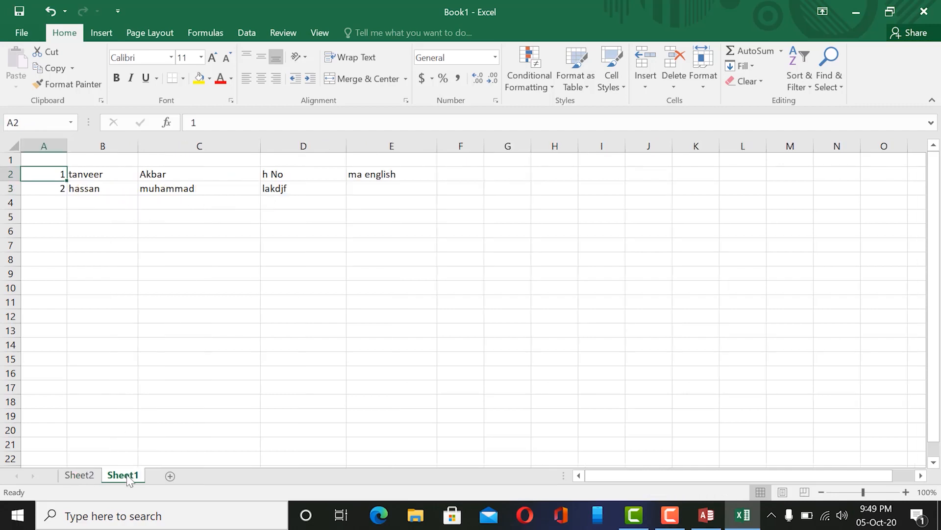
left_click(91, 174)
left_click(55, 174)
left_click_drag(93, 174, 348, 171)
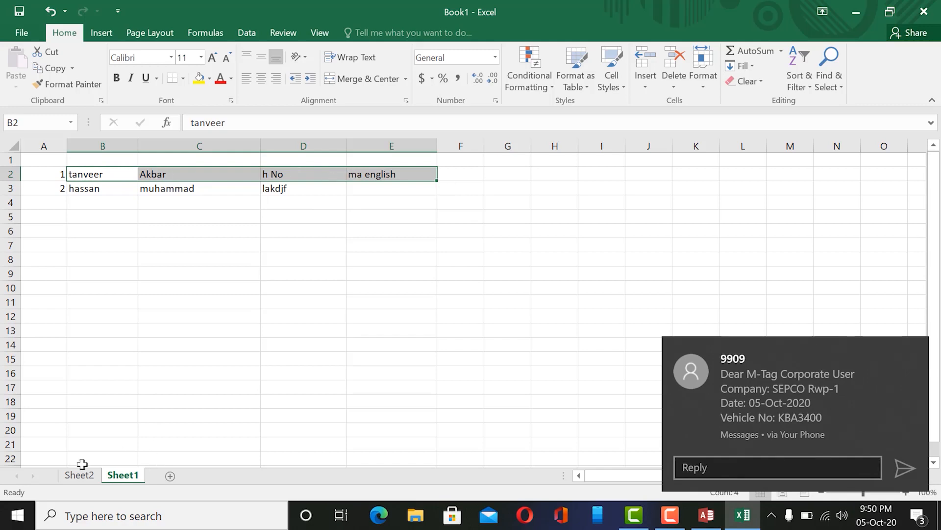
Compare Sheet2's rows 2–4 (row 4 has FID 2) with Sheet1's first record, then return to Access.
left_click(79, 475)
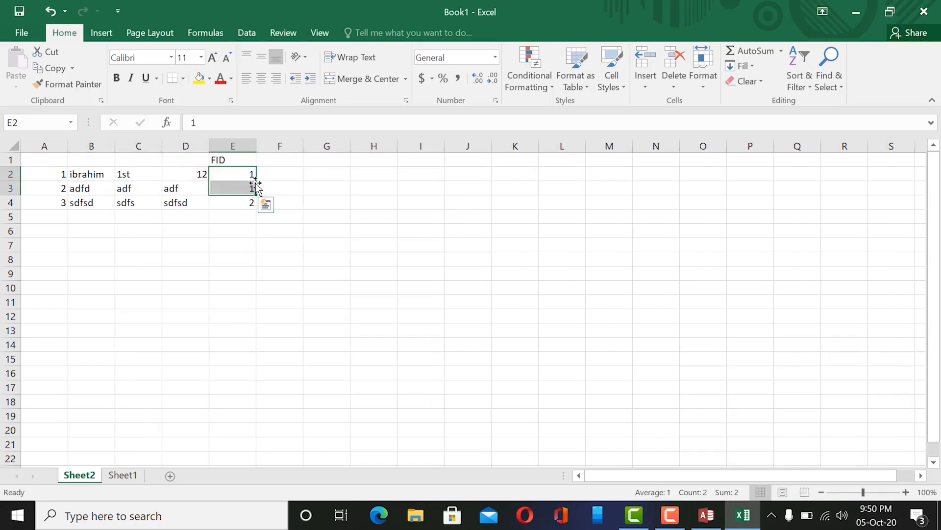
left_click(245, 201)
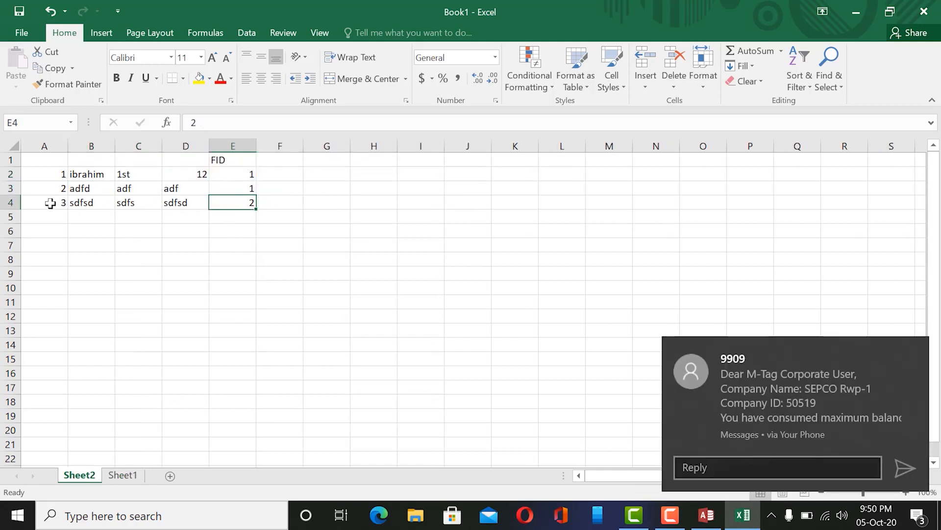
left_click_drag(51, 204, 198, 202)
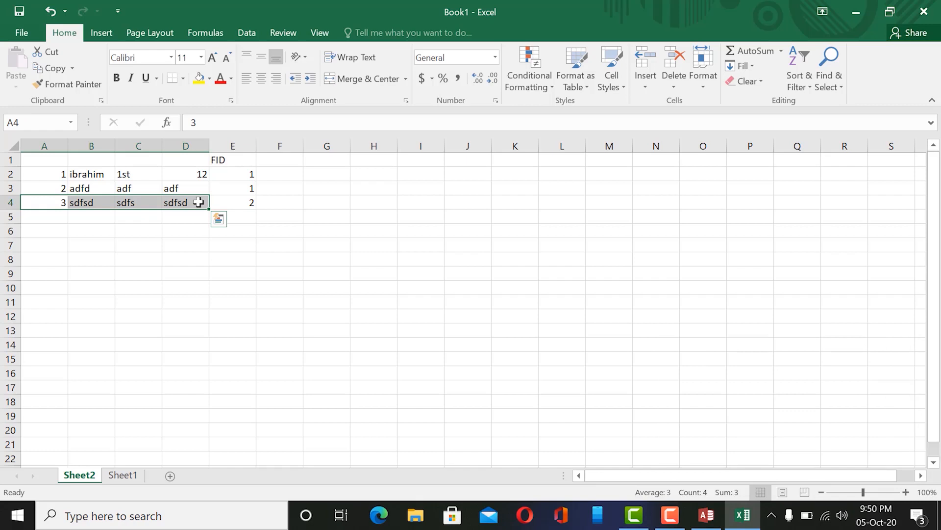
left_click(124, 474)
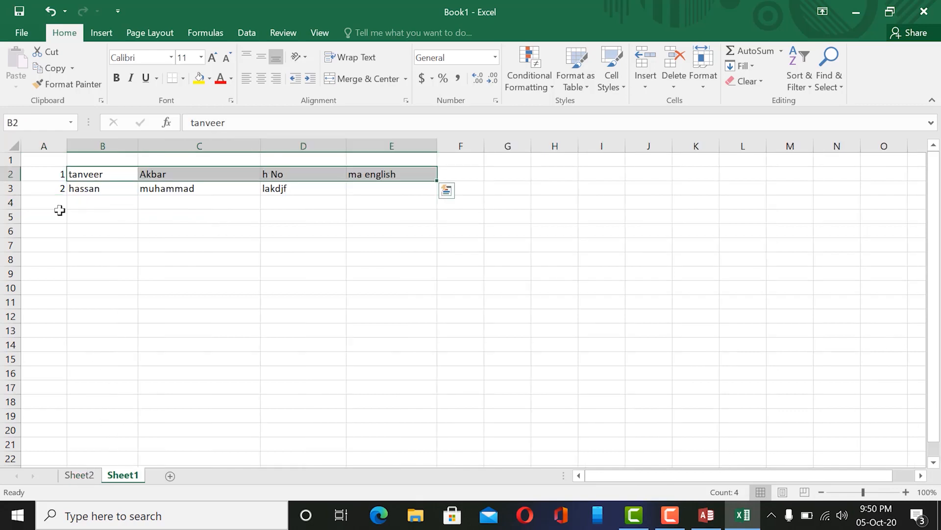
left_click_drag(47, 173, 393, 167)
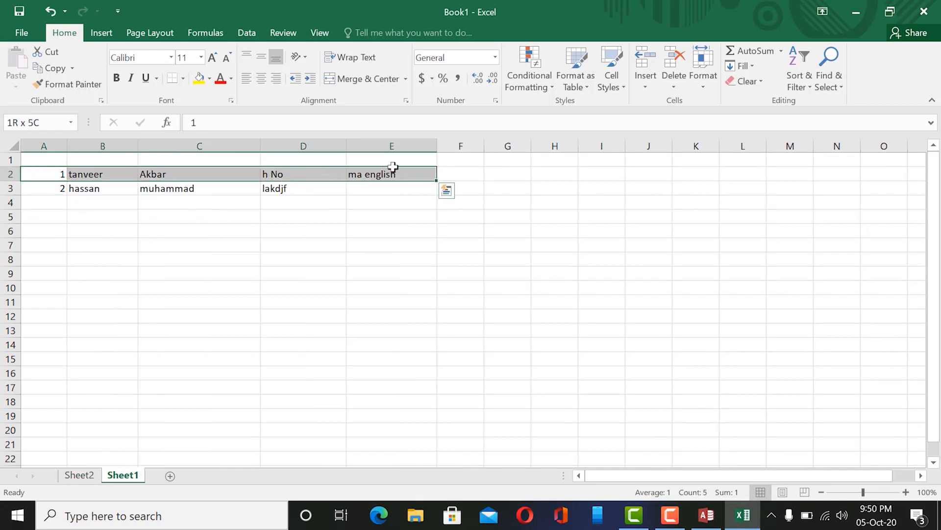
left_click(79, 475)
left_click_drag(49, 174, 247, 193)
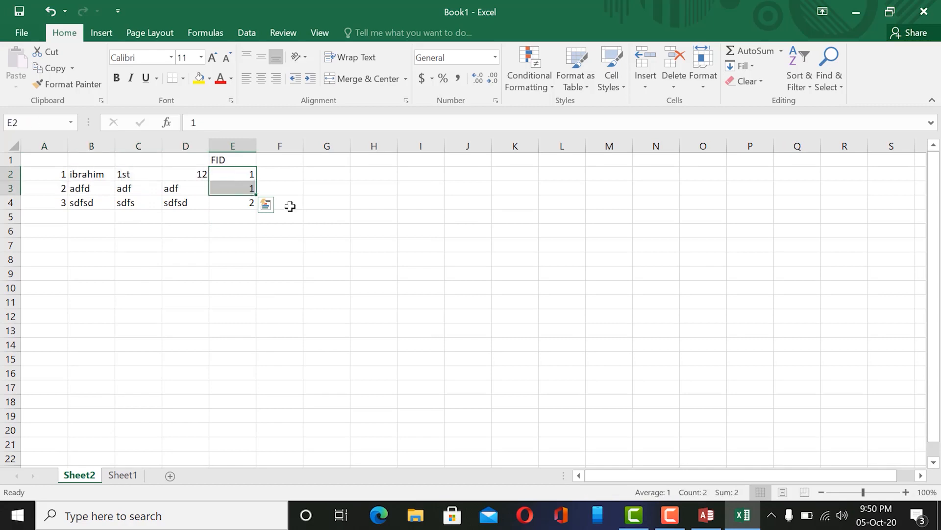
left_click(707, 516)
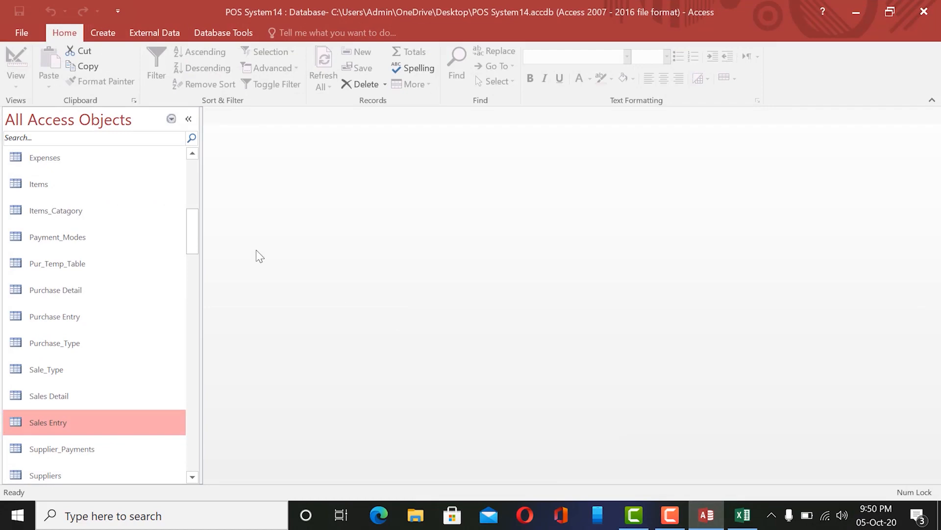
Open the Sales Entry and Sales Detail tables and select sales entry record 28.
double_click(76, 422)
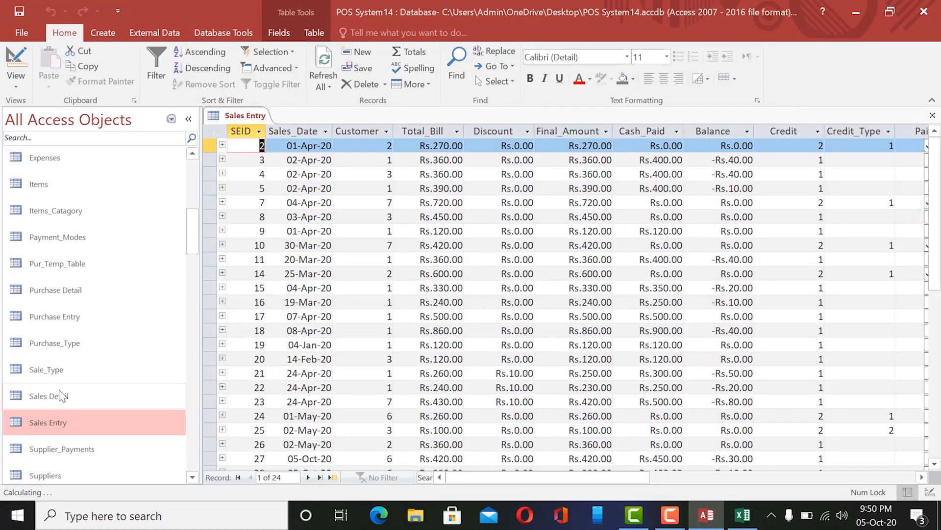
double_click(59, 390)
left_click(254, 117)
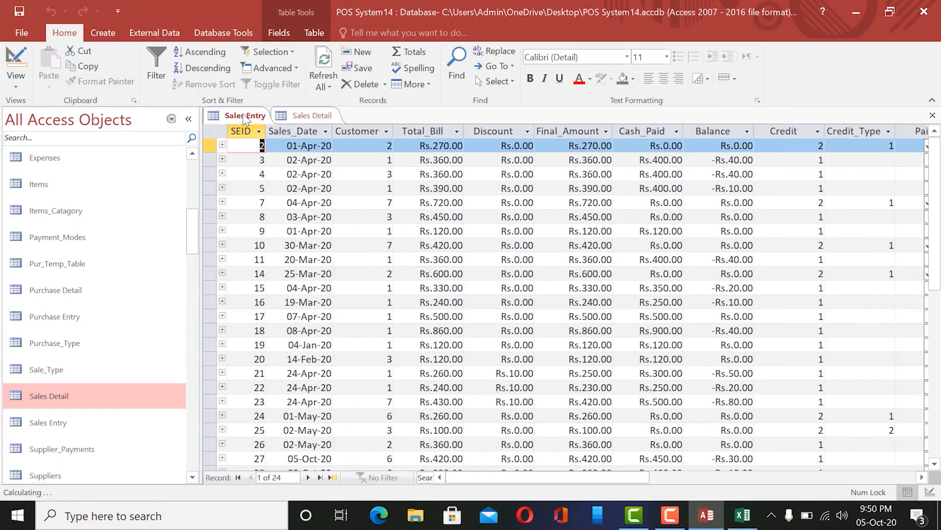
scroll(529, 234, "down", 4)
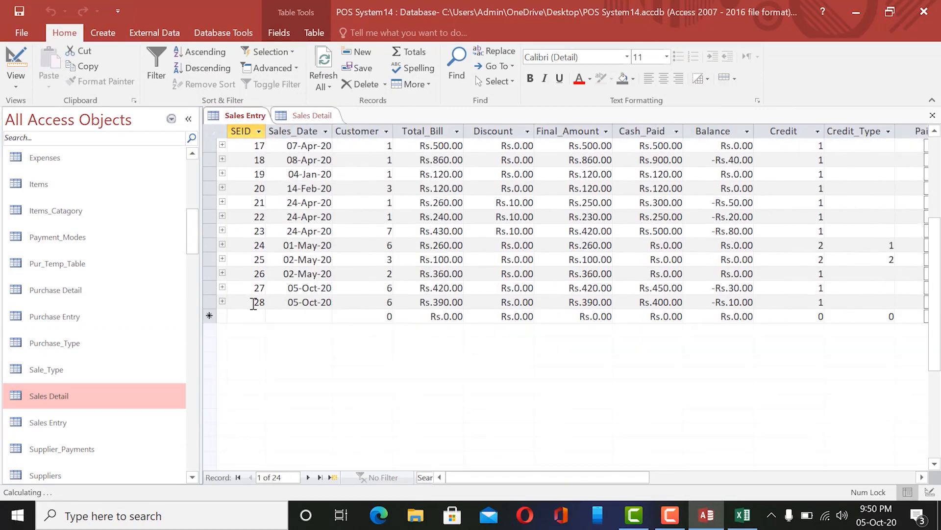
left_click(254, 303)
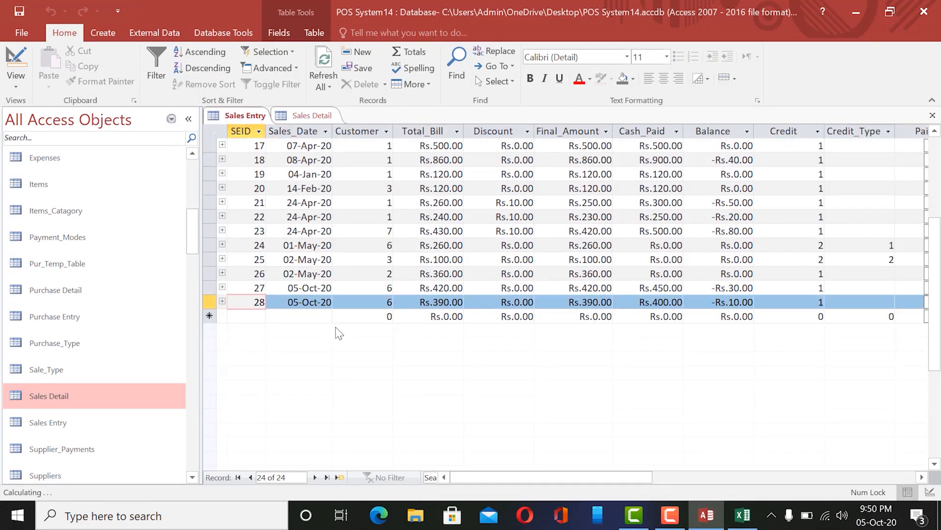
In Sales Detail, select the last records 302 and 303, both with SEID 28.
left_click(309, 116)
scroll(424, 273, "down", 11)
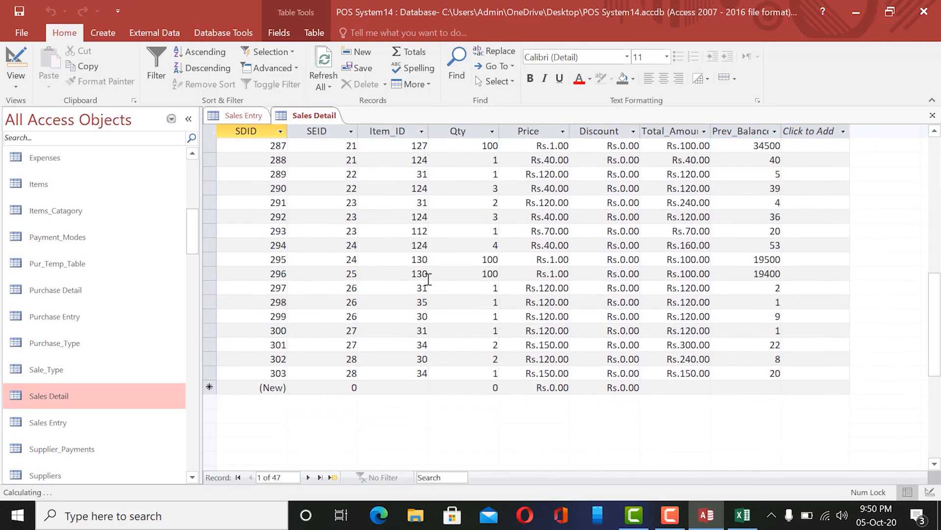
left_click_drag(207, 358, 208, 373)
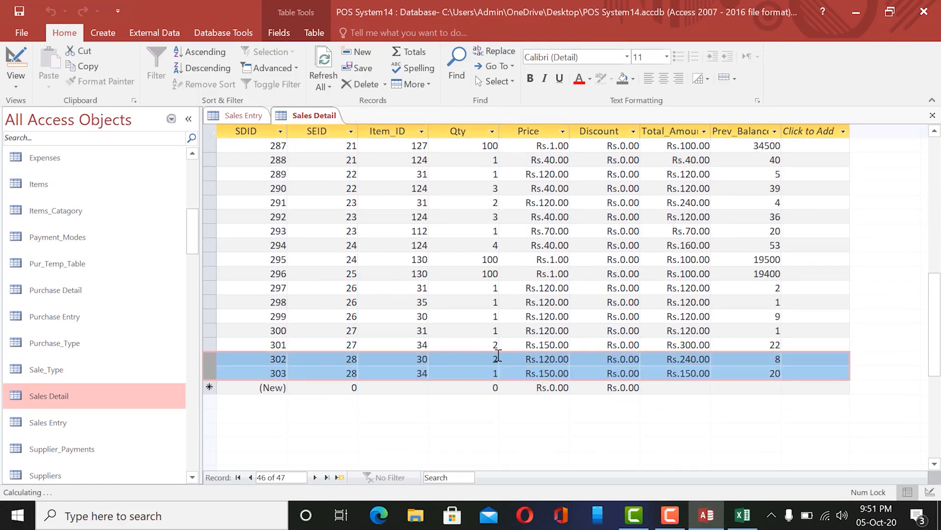
double_click(343, 360)
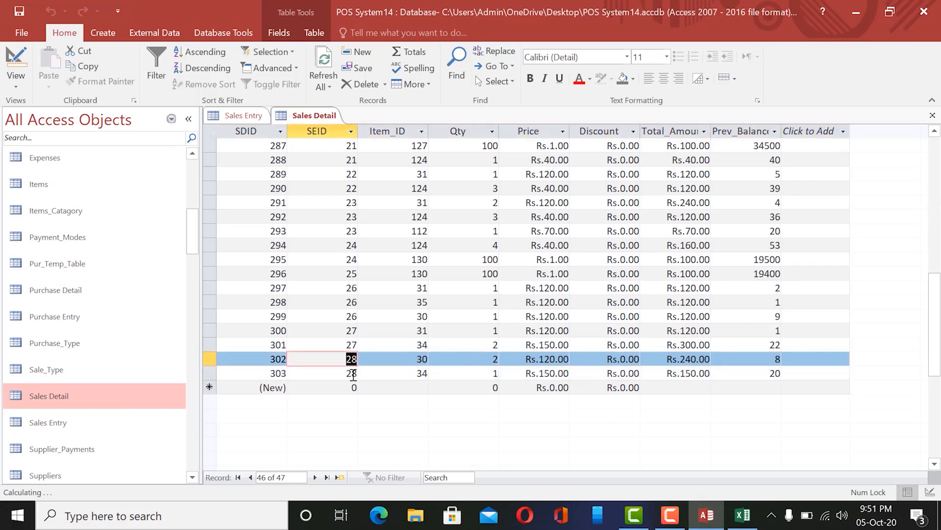
left_click(353, 374)
left_click(352, 360)
In Excel, select Sheet2's IDs 1–3, then Sheet1's IDs in A2:A3.
left_click(741, 516)
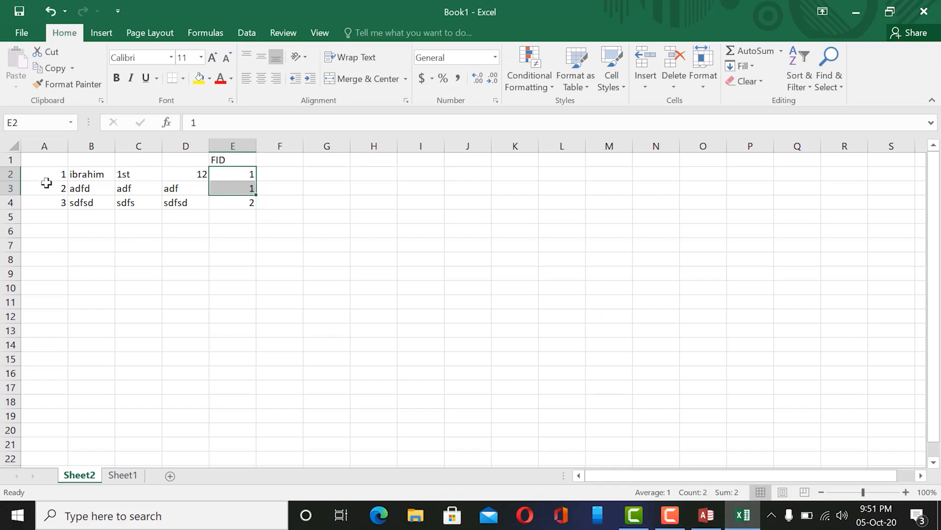
left_click_drag(44, 172, 43, 208)
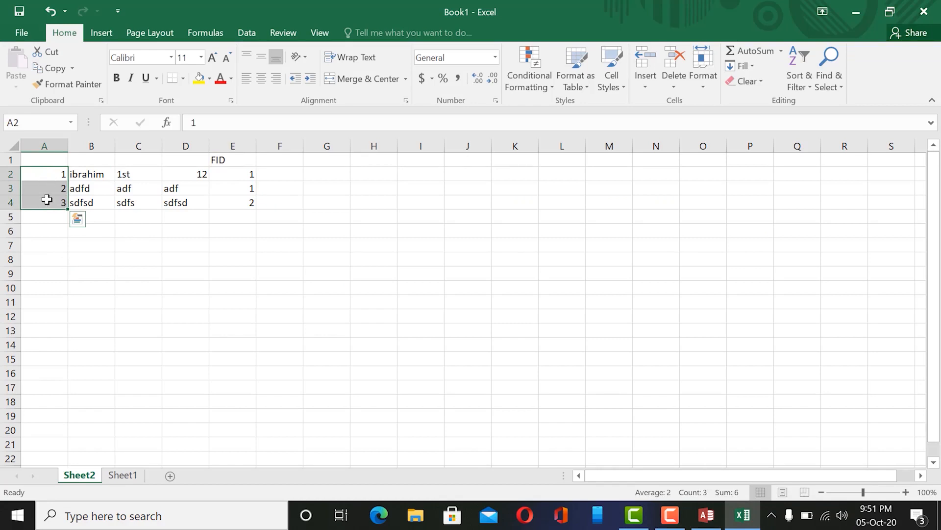
left_click(127, 476)
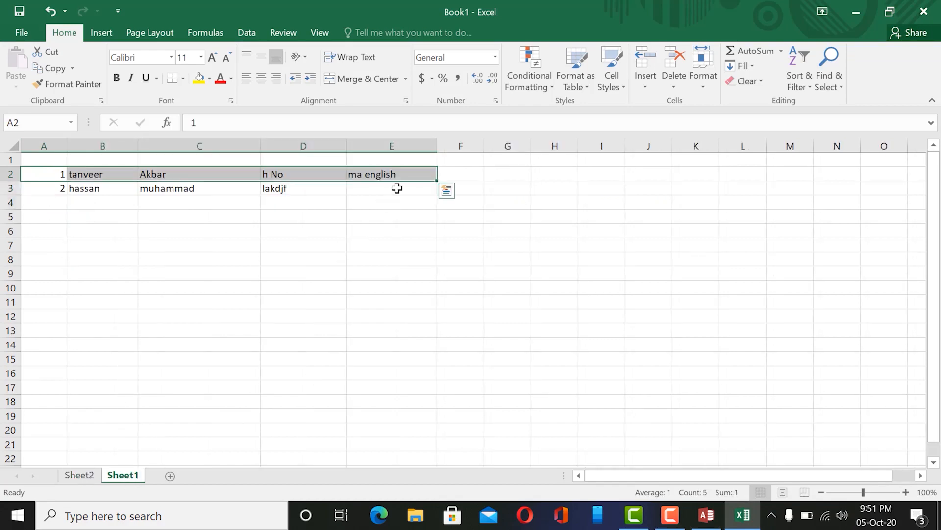
left_click(78, 475)
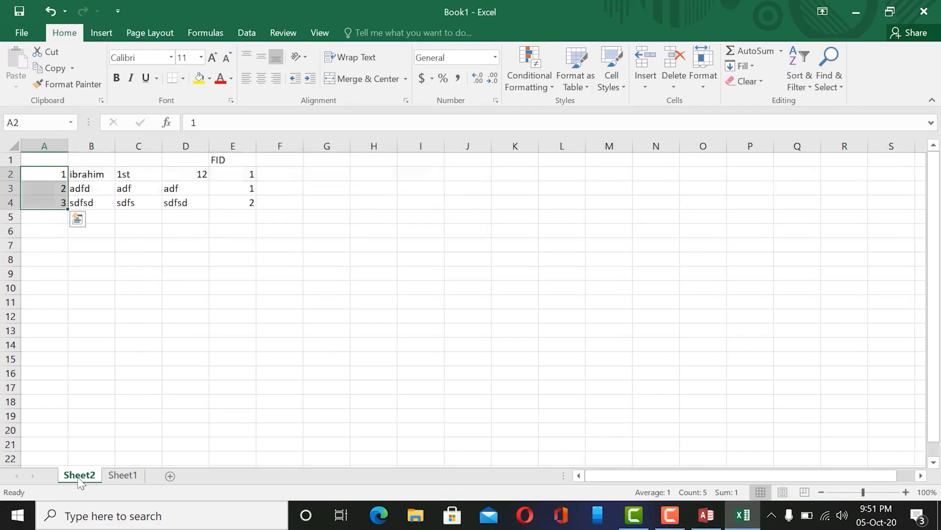
left_click(123, 475)
left_click(49, 176)
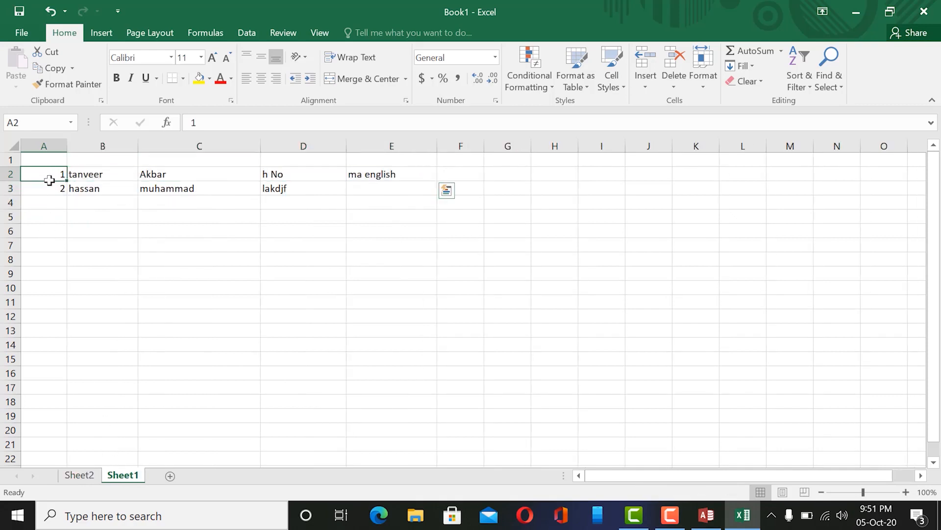
left_click_drag(49, 180, 49, 189)
Check Sheet1's ID column values, then select Sheet2's linked FID values.
left_click(50, 145)
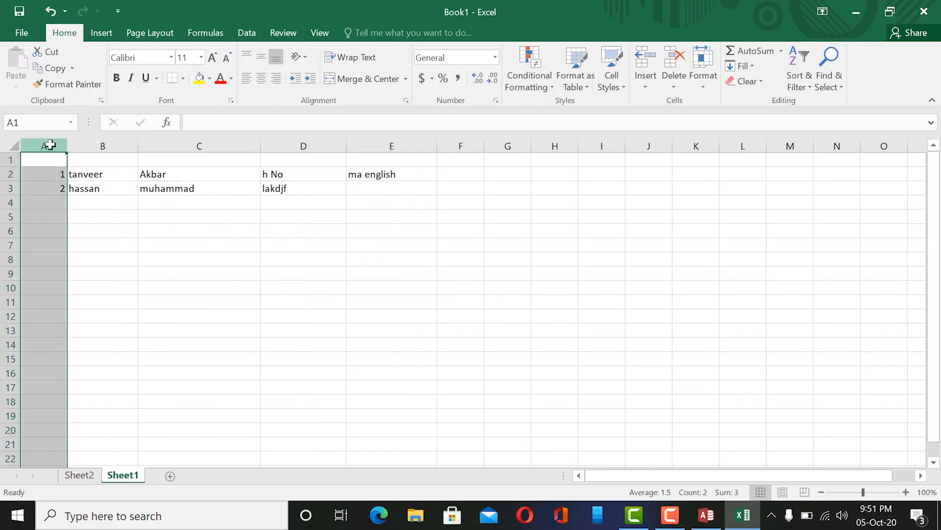
left_click(51, 173)
left_click(52, 186)
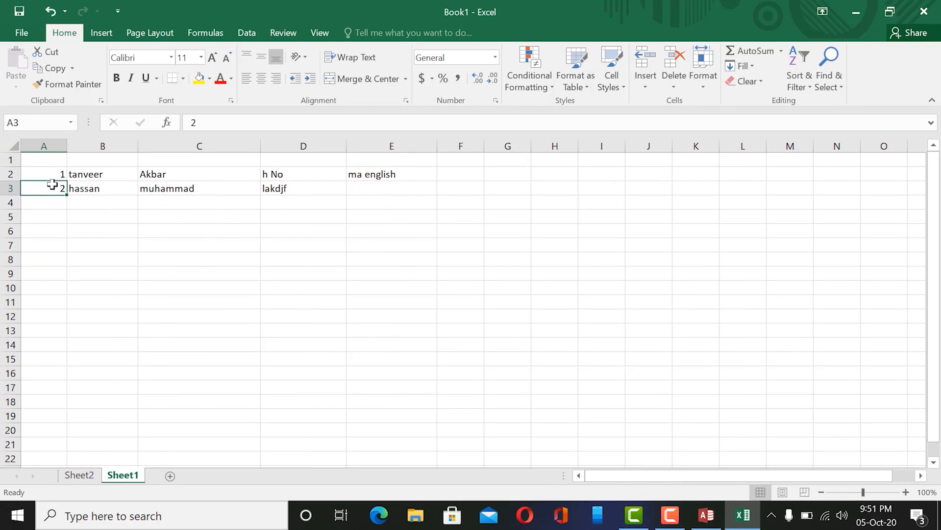
left_click(50, 173)
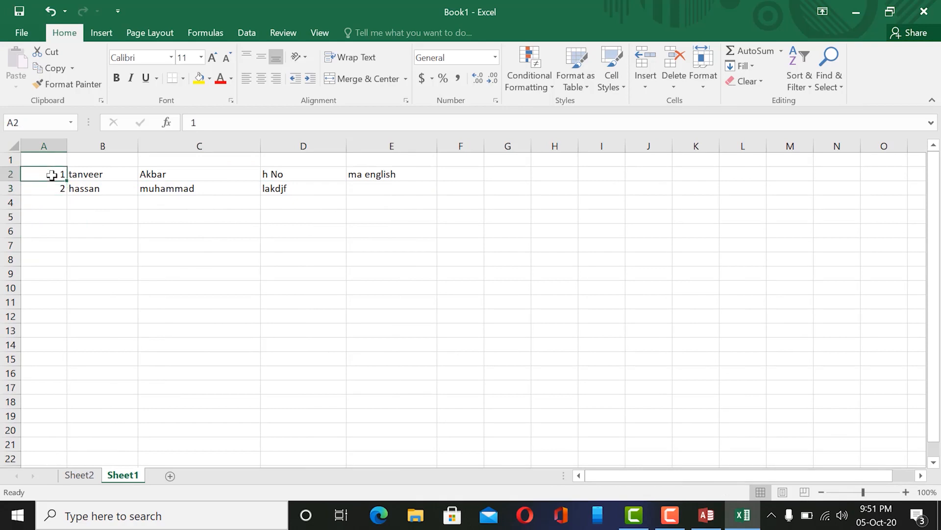
left_click(80, 475)
left_click_drag(248, 174, 244, 205)
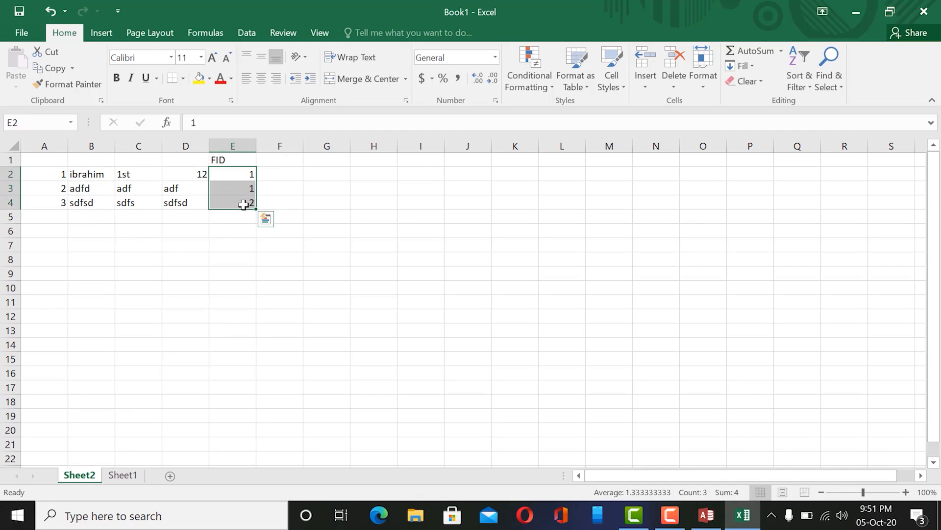
Compare Sheet2's IDs A2:A4 and FIDs E2:E4 against Sheet1's IDs, then return to Access.
left_click(125, 476)
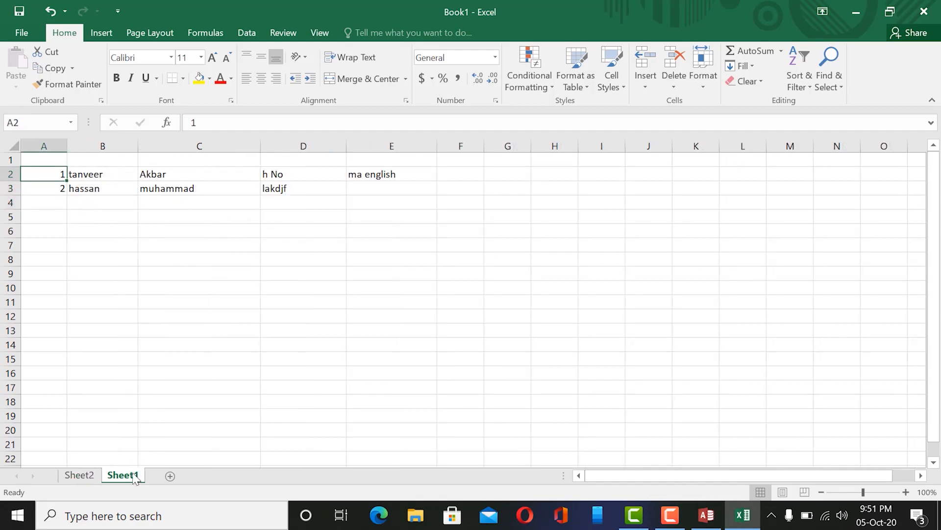
left_click(79, 475)
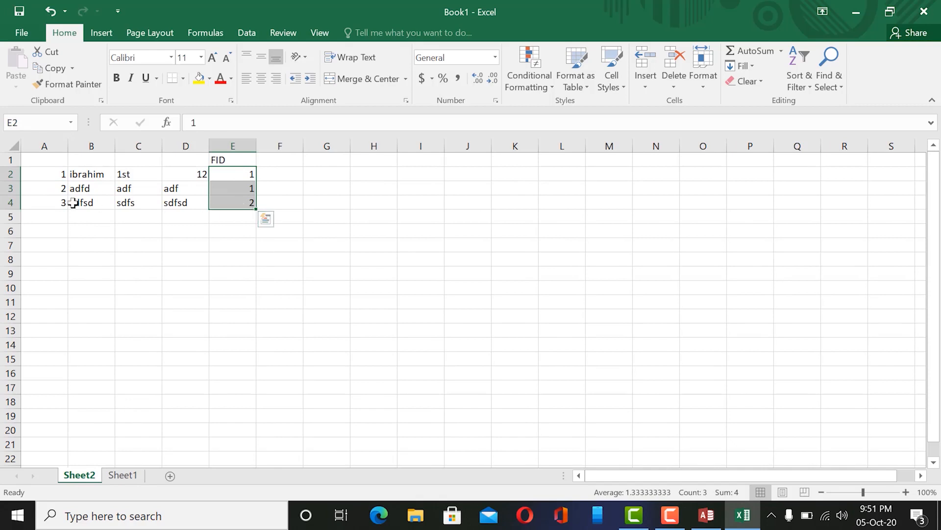
left_click(49, 178)
left_click_drag(49, 179, 54, 209)
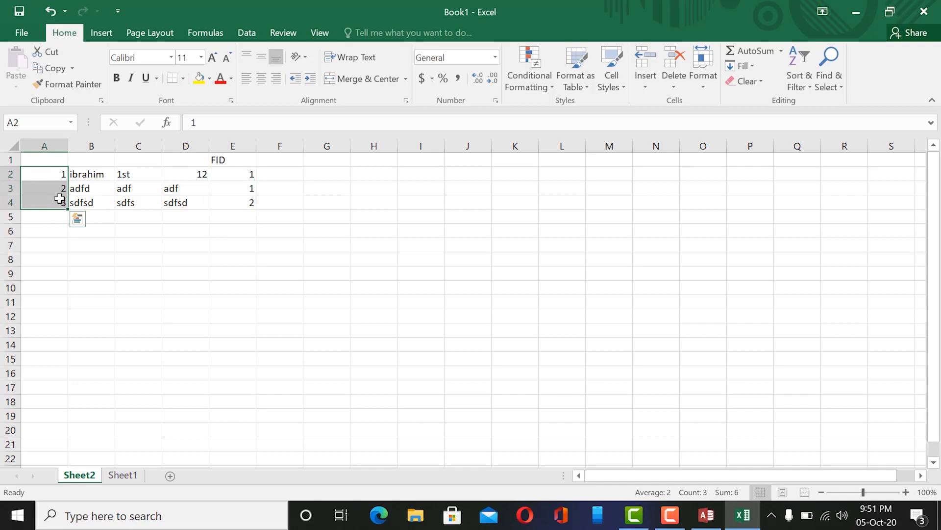
left_click_drag(239, 203, 245, 167)
left_click(123, 475)
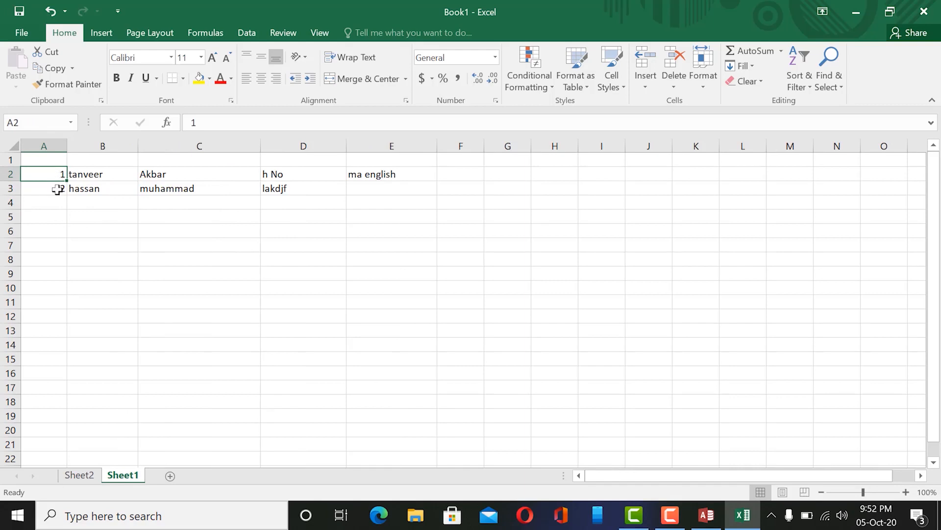
left_click(84, 483)
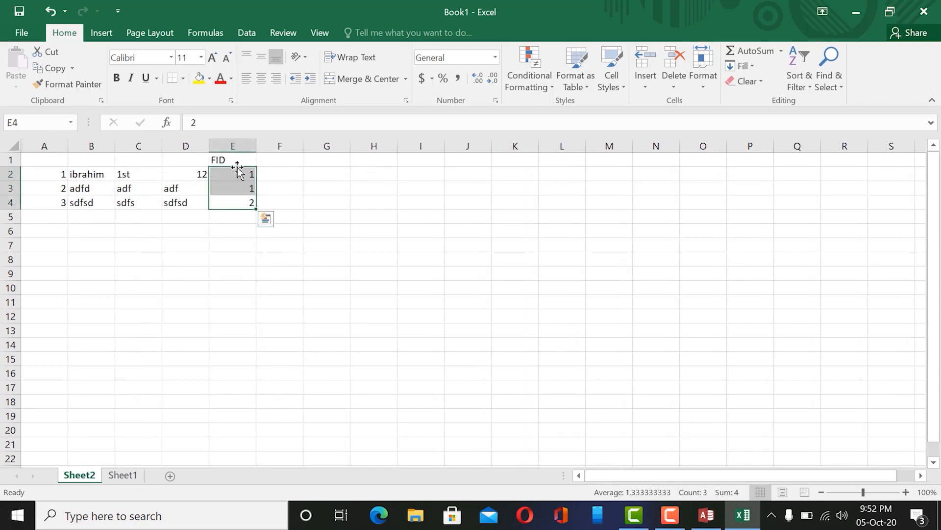
left_click_drag(238, 174, 243, 203)
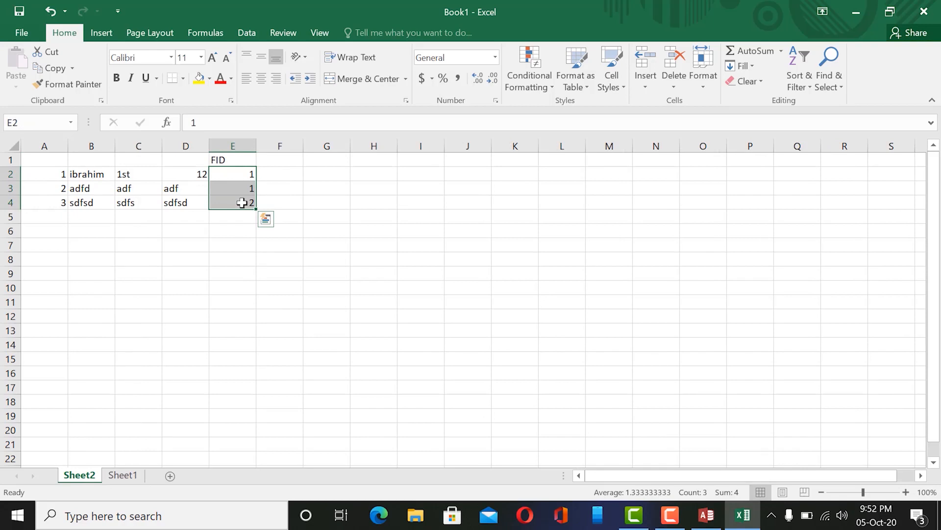
left_click(707, 515)
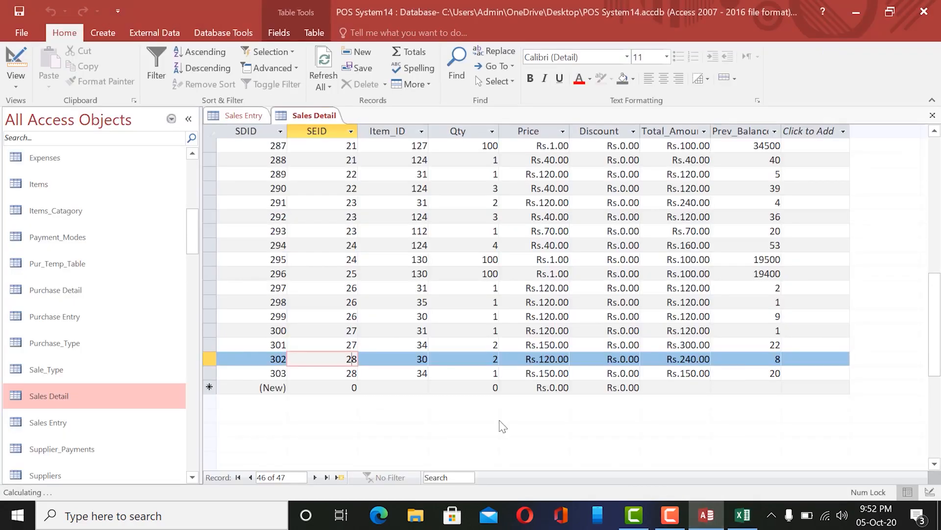
left_click(244, 117)
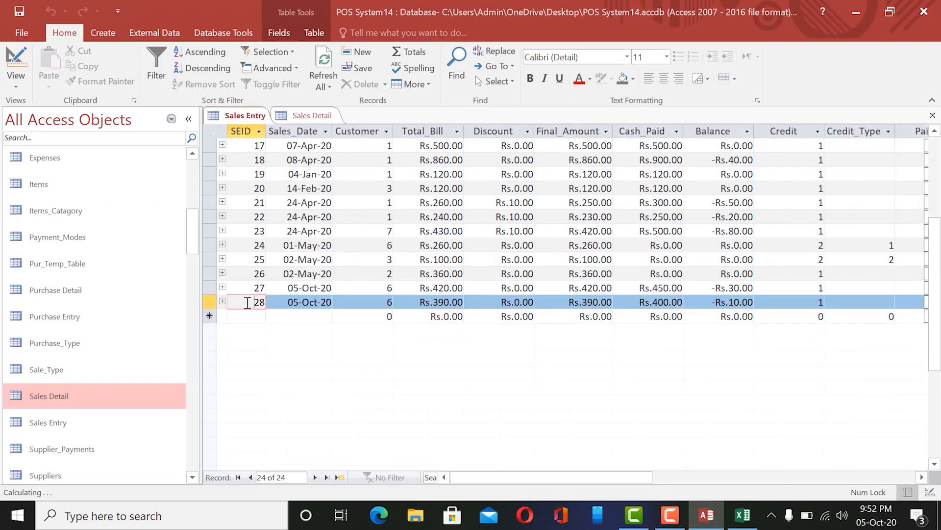
left_click_drag(248, 302, 274, 302)
left_click(307, 115)
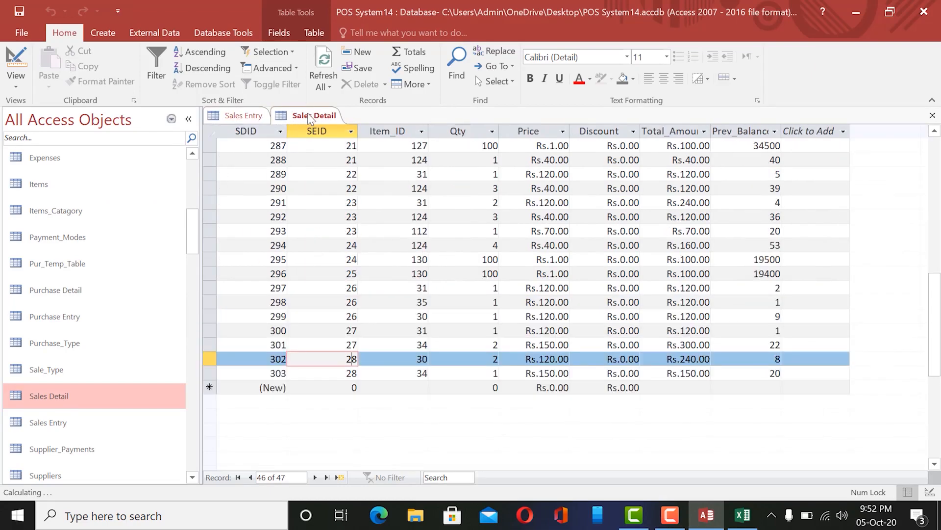
left_click_drag(210, 358, 229, 376)
left_click(348, 359)
double_click(419, 358)
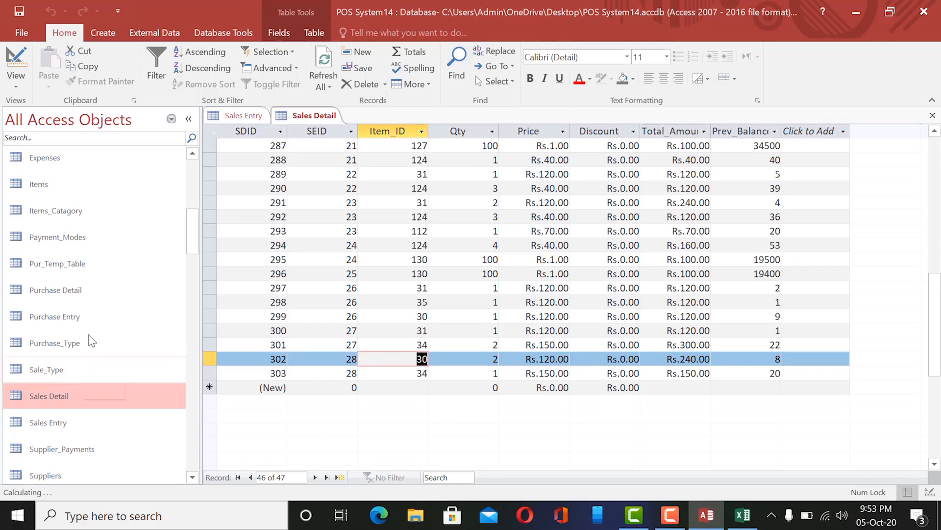
Open the Items table and look up item 30, Super Tikki.
double_click(74, 184)
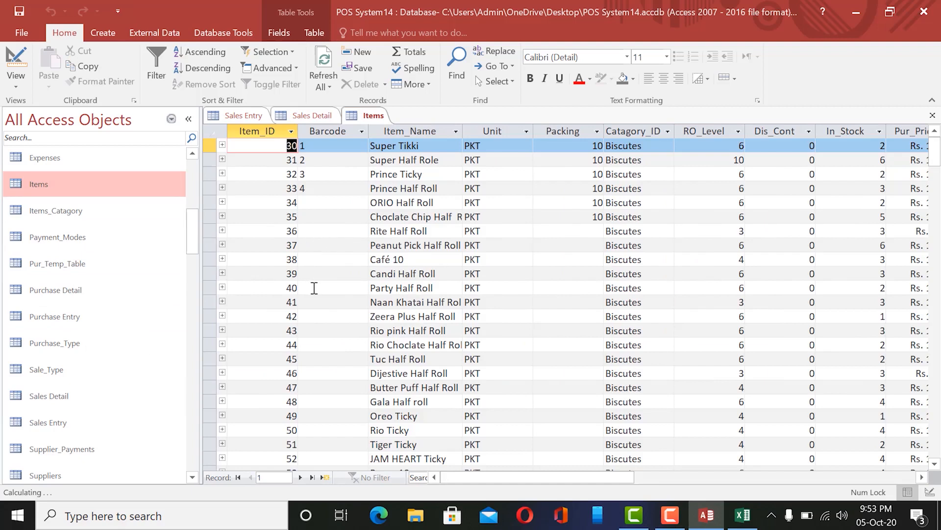
left_click(291, 146)
left_click(371, 145)
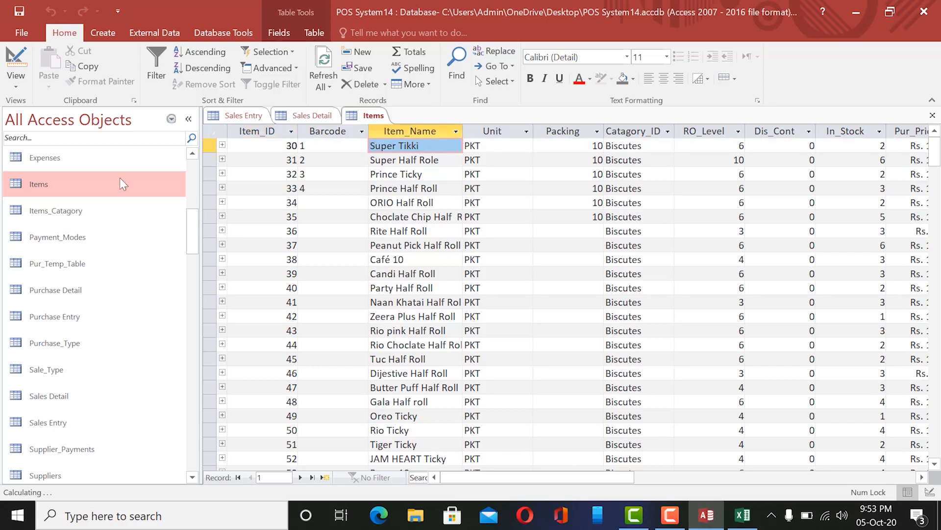
Match Sales Detail record 303's Item_ID 34 to ORIO Half Roll in Items.
left_click(309, 122)
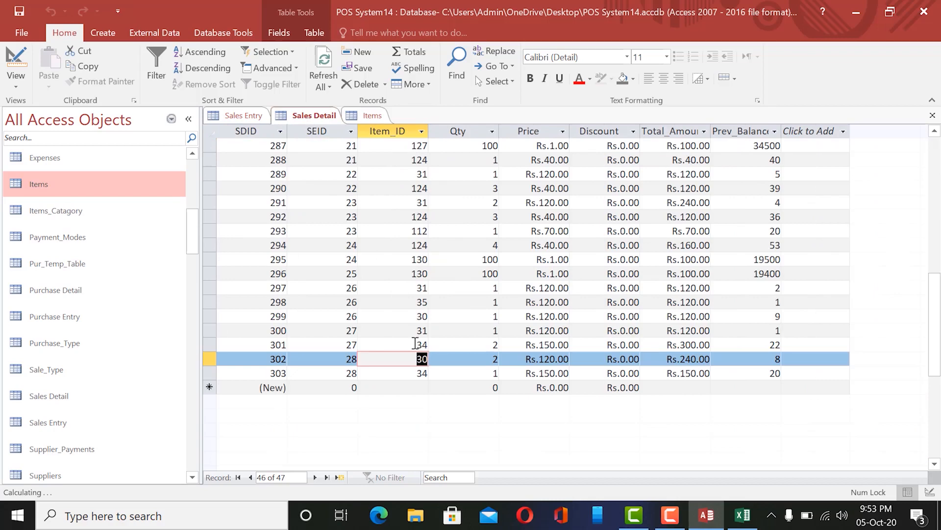
key("Down")
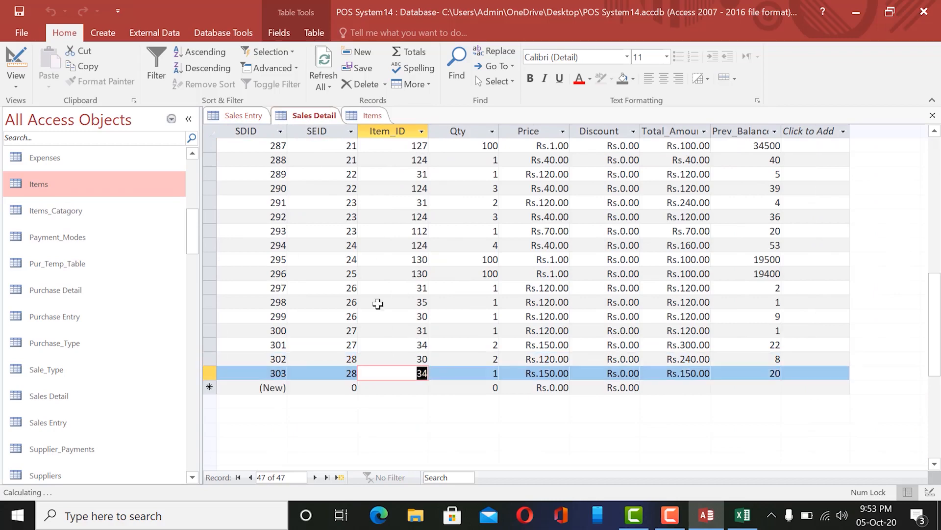
left_click(371, 117)
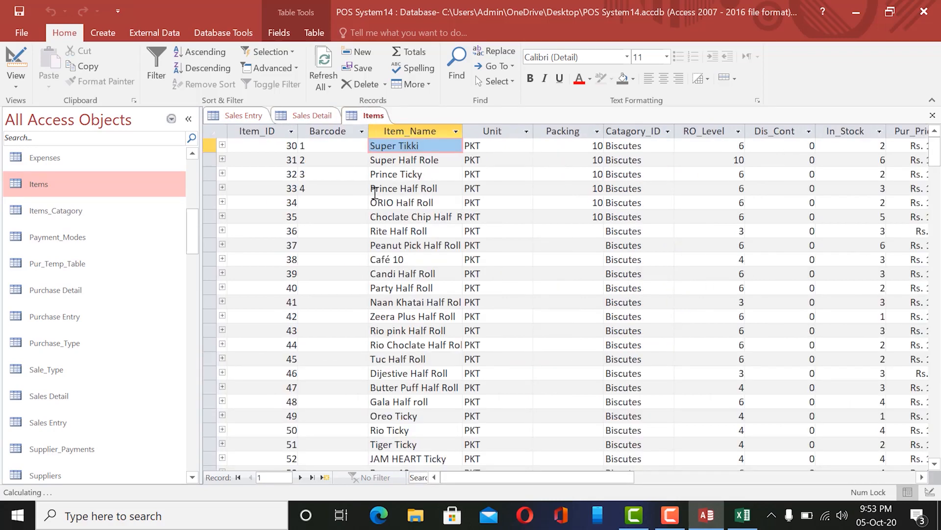
left_click_drag(373, 202, 444, 204)
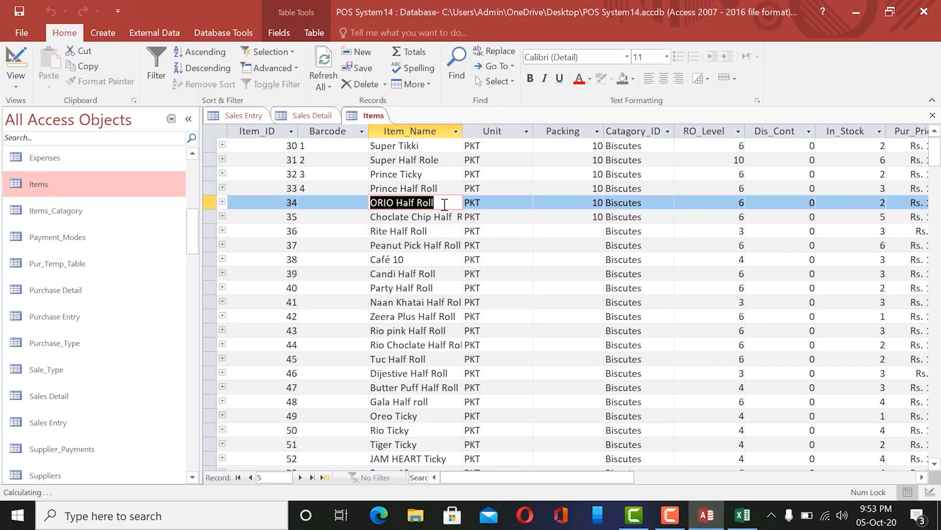
left_click(308, 115)
left_click_drag(439, 374, 416, 374)
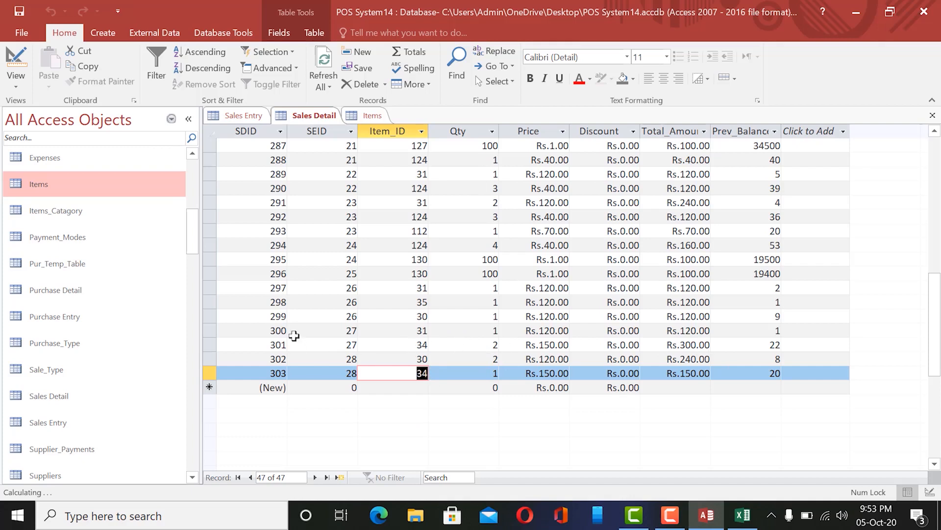
left_click(209, 361)
left_click(208, 361, "shift")
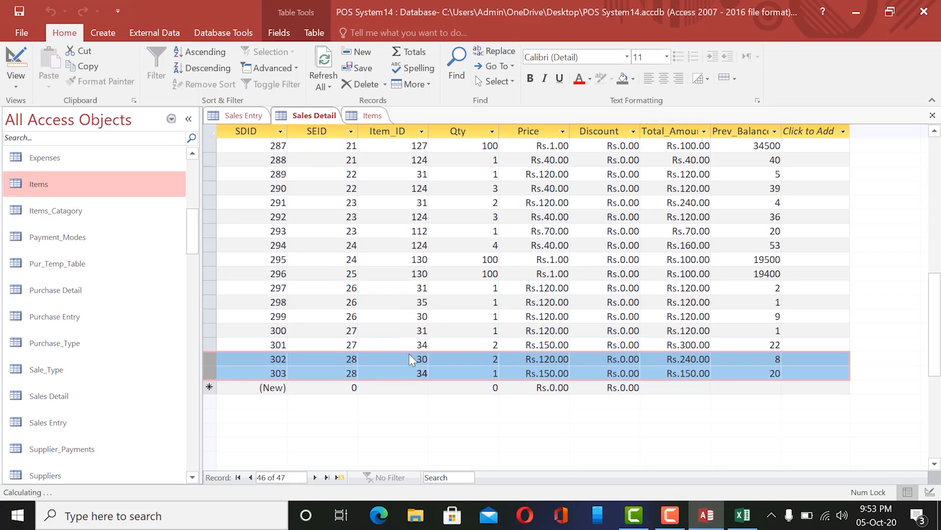
left_click(374, 117)
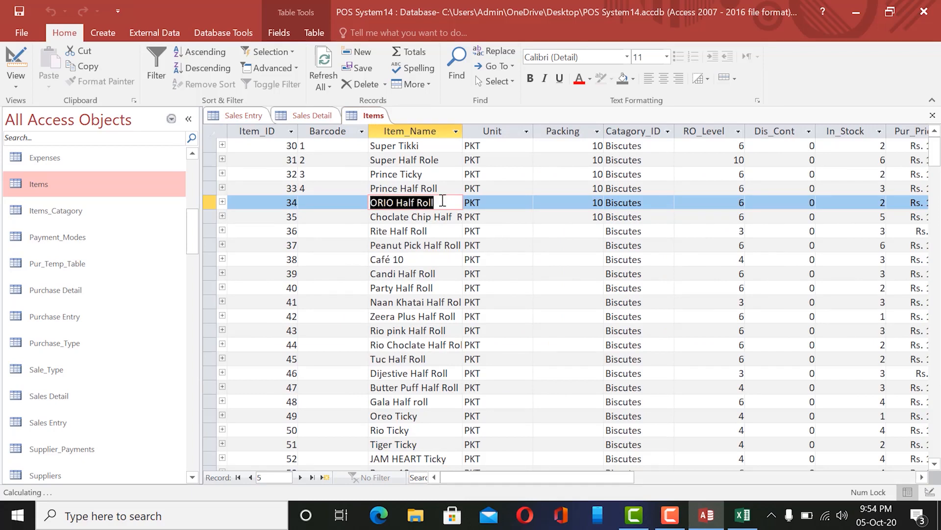
left_click_drag(443, 200, 367, 203)
double_click(291, 202)
left_click(311, 115)
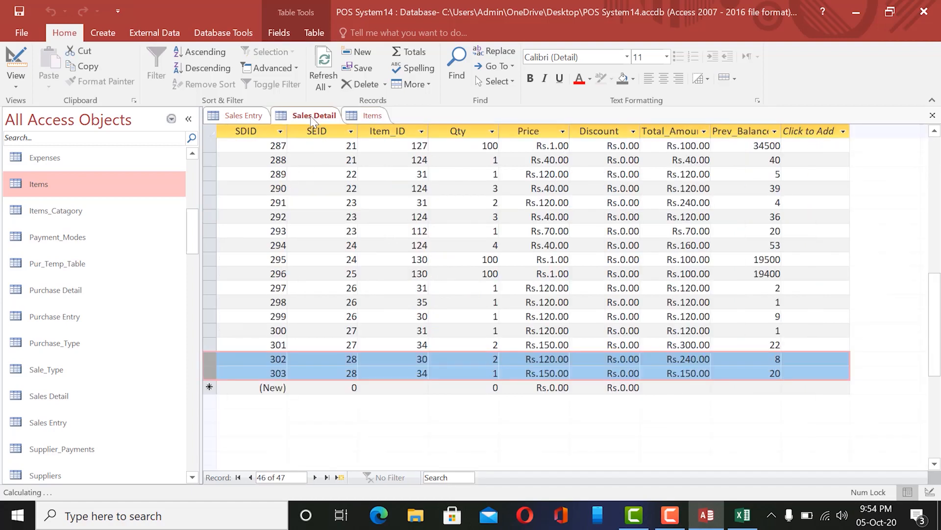